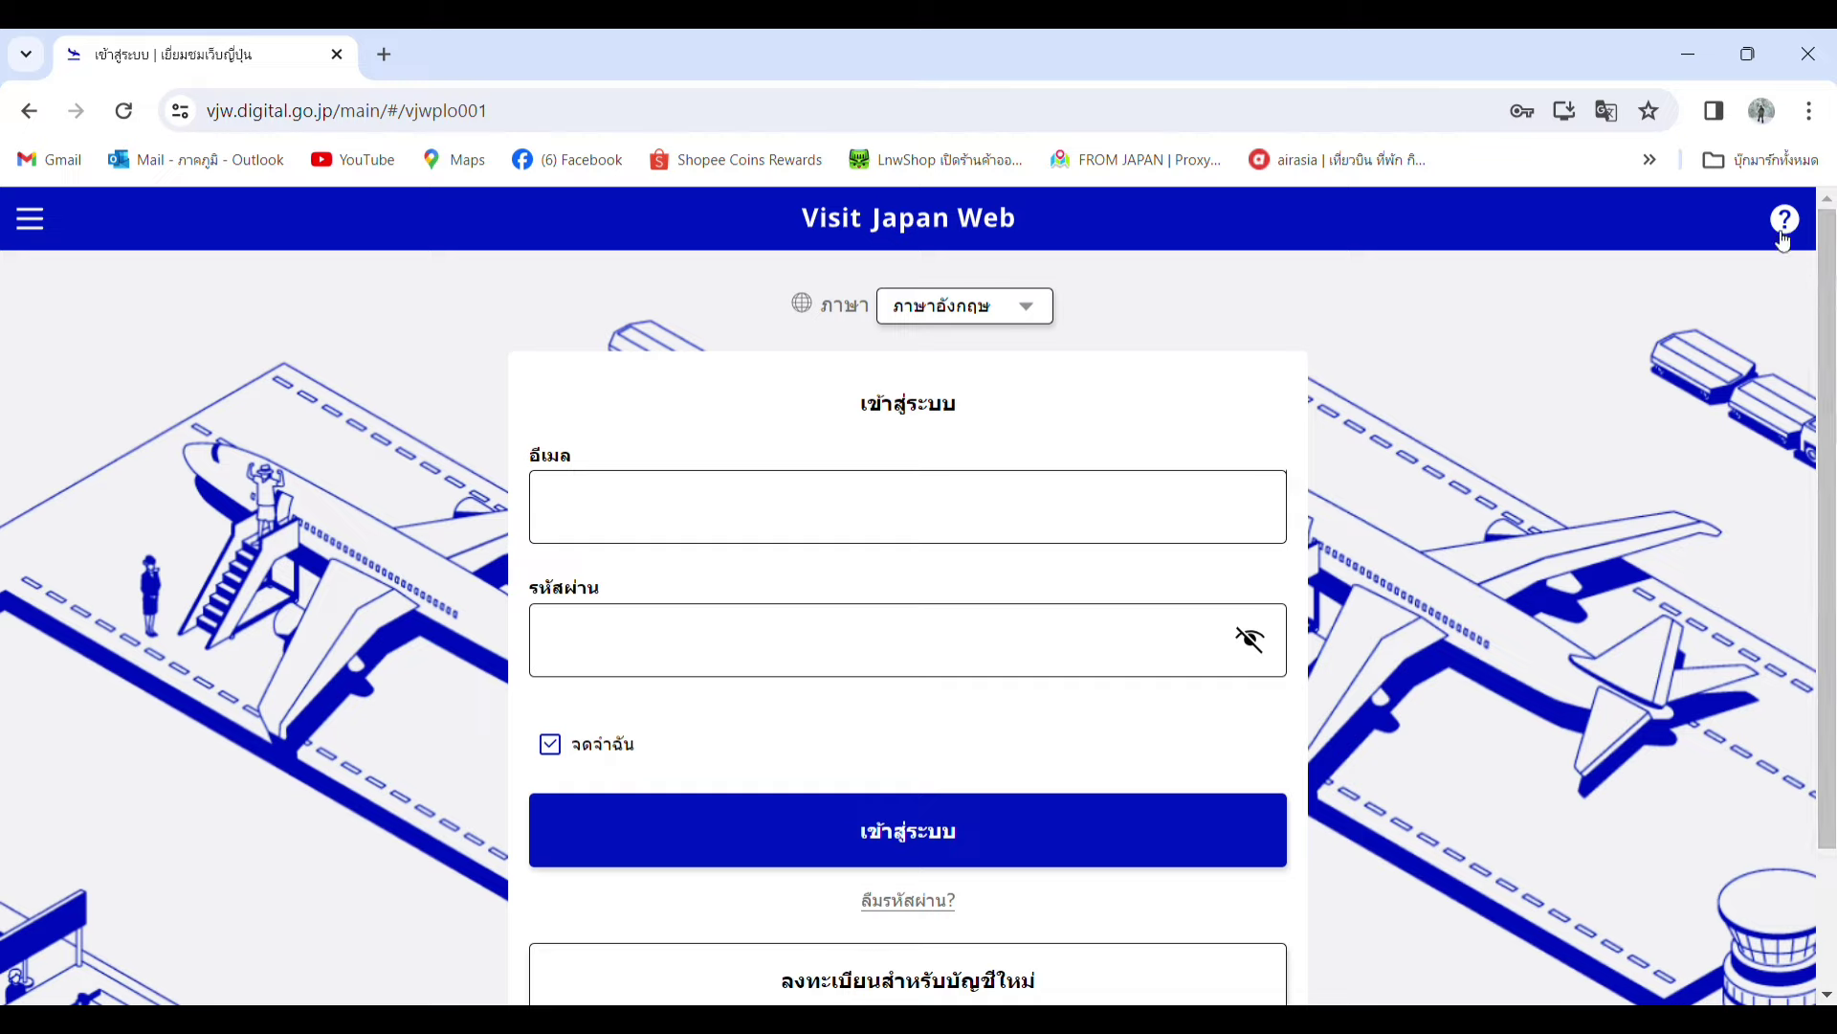
Log in with the account e-mail and password and decline the optional multi-factor authentication setup.
{"action": "left_click", "coordinate": [1087, 511]}
{"action": "left_click", "coordinate": [808, 596]}
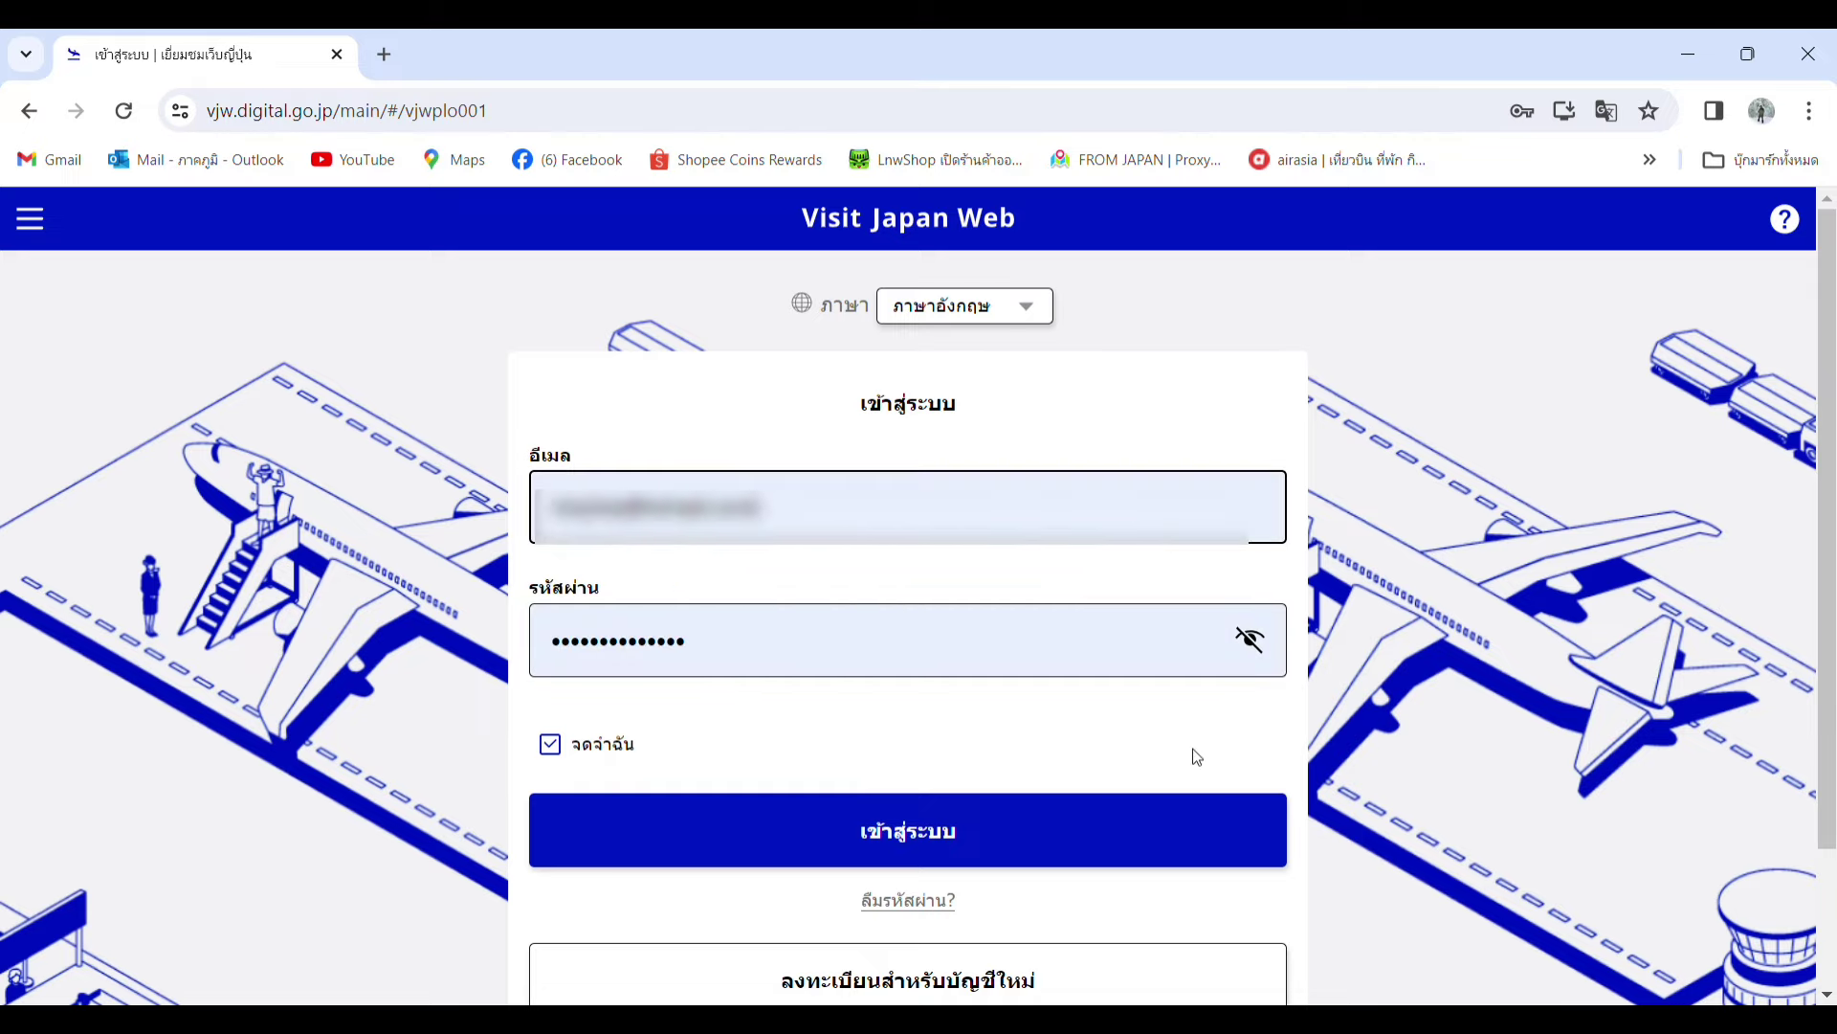
{"action": "left_click", "coordinate": [914, 847]}
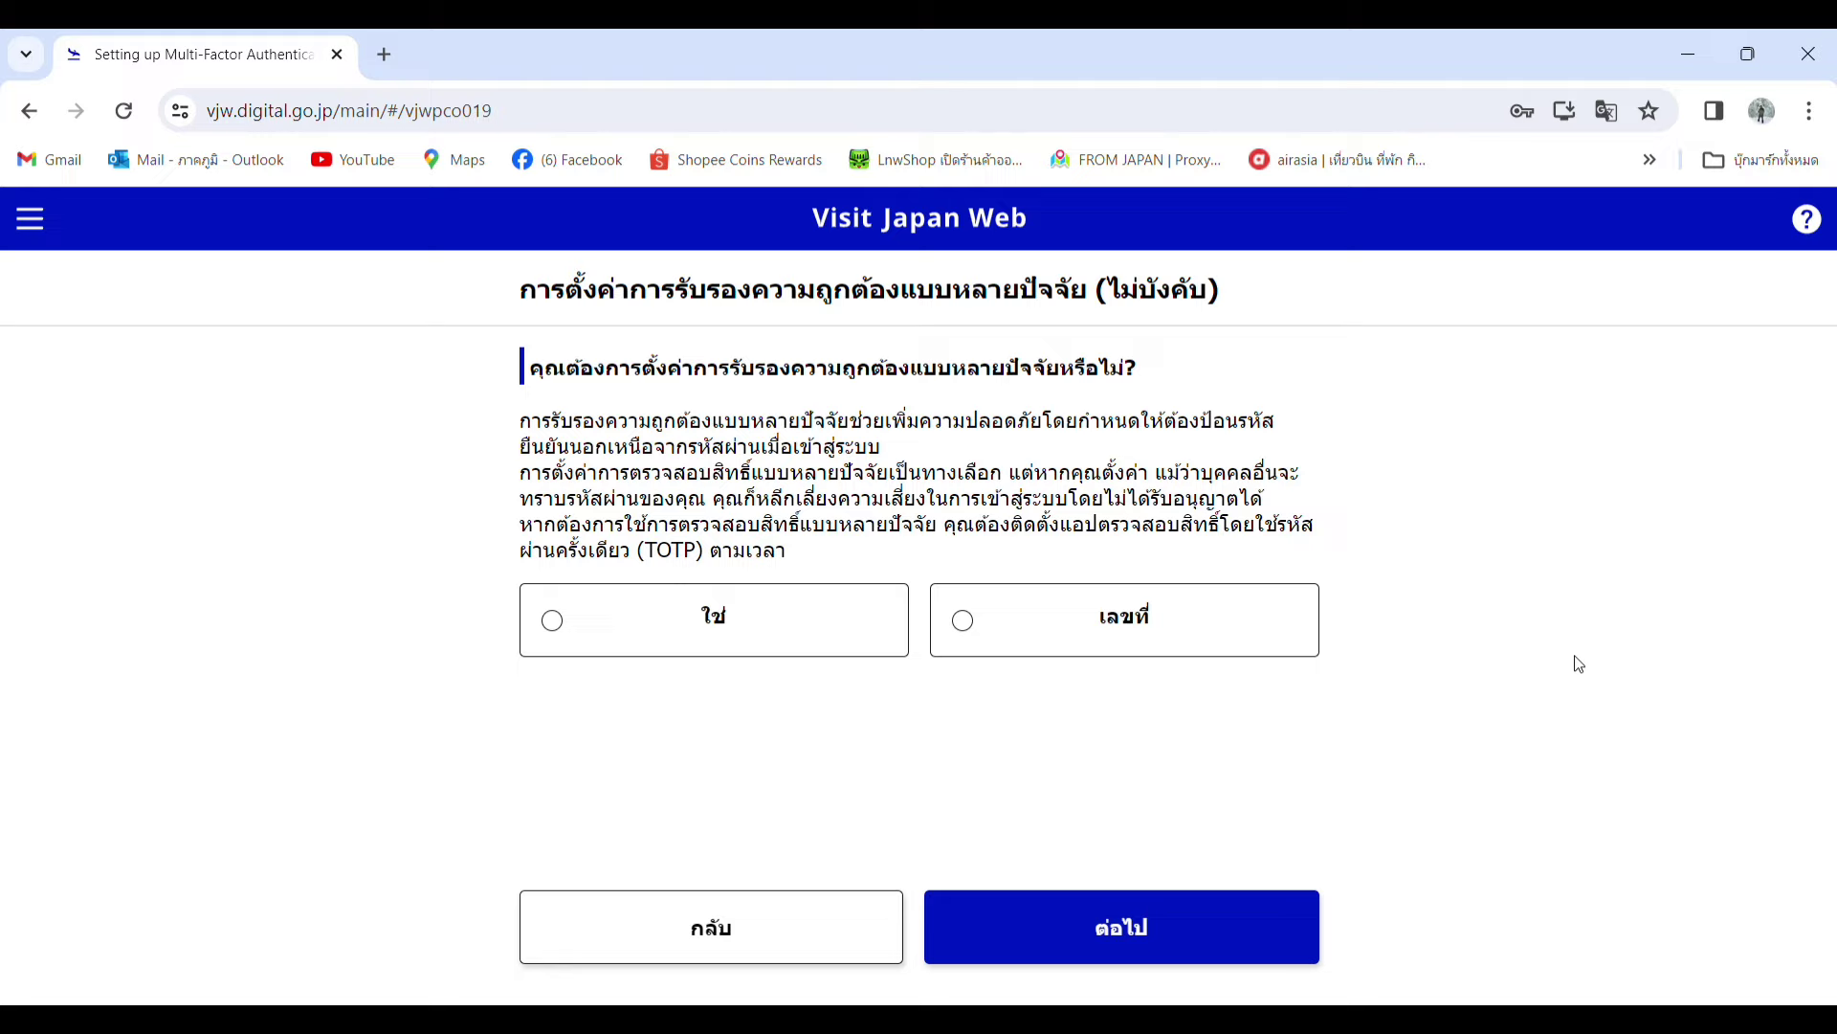
{"action": "left_click", "coordinate": [1143, 631]}
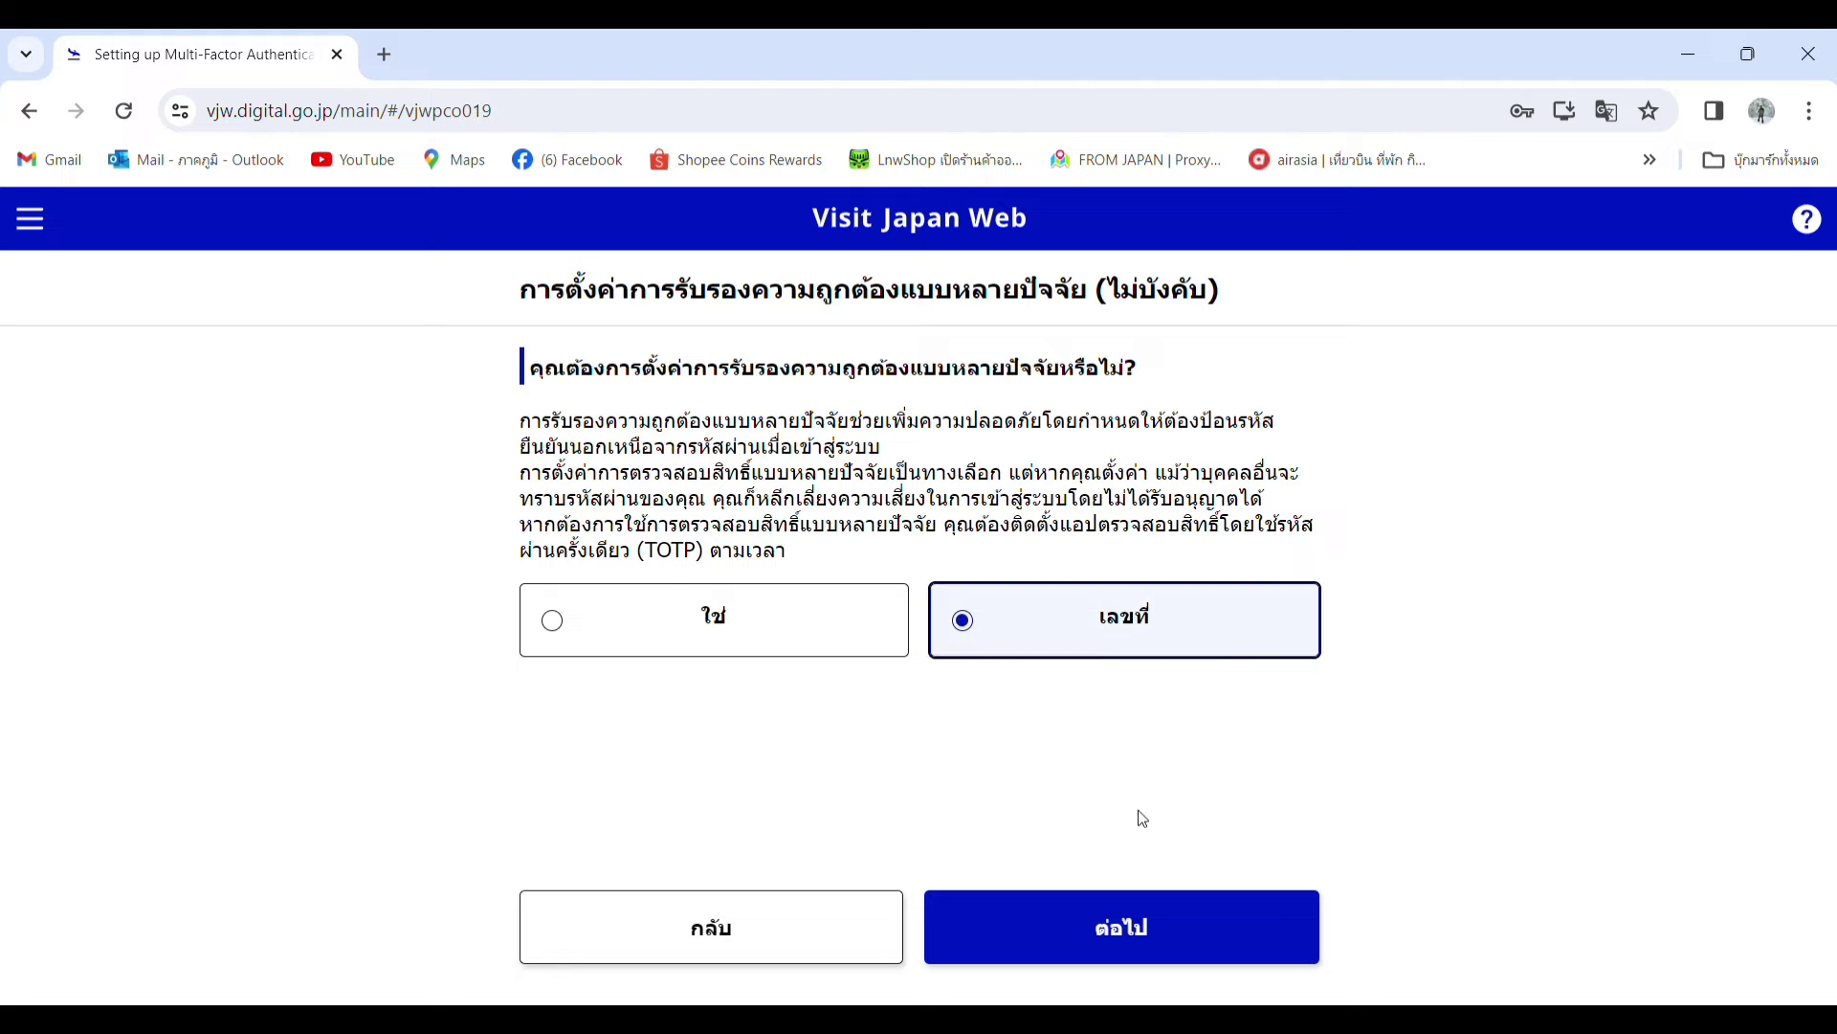
{"action": "left_click", "coordinate": [1138, 948]}
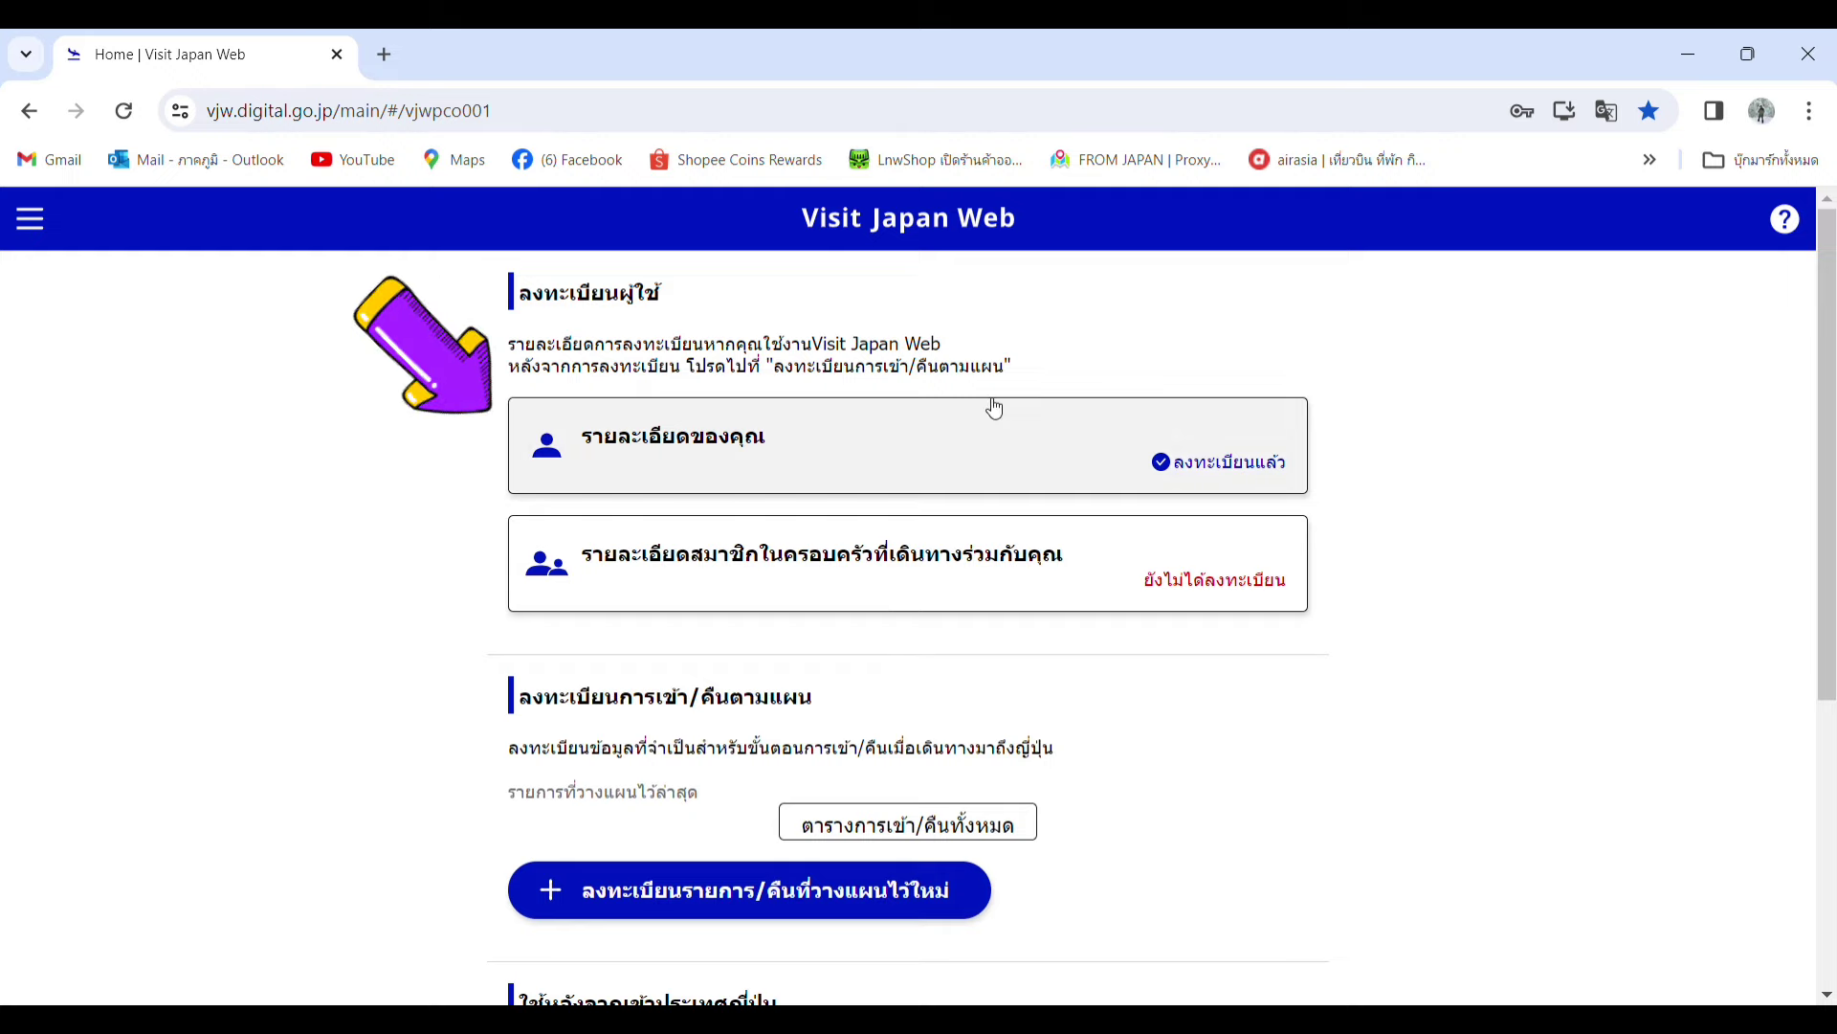
Start a new planned entry/return registration, proceeding without copying previously registered details.
{"action": "left_click", "coordinate": [819, 919]}
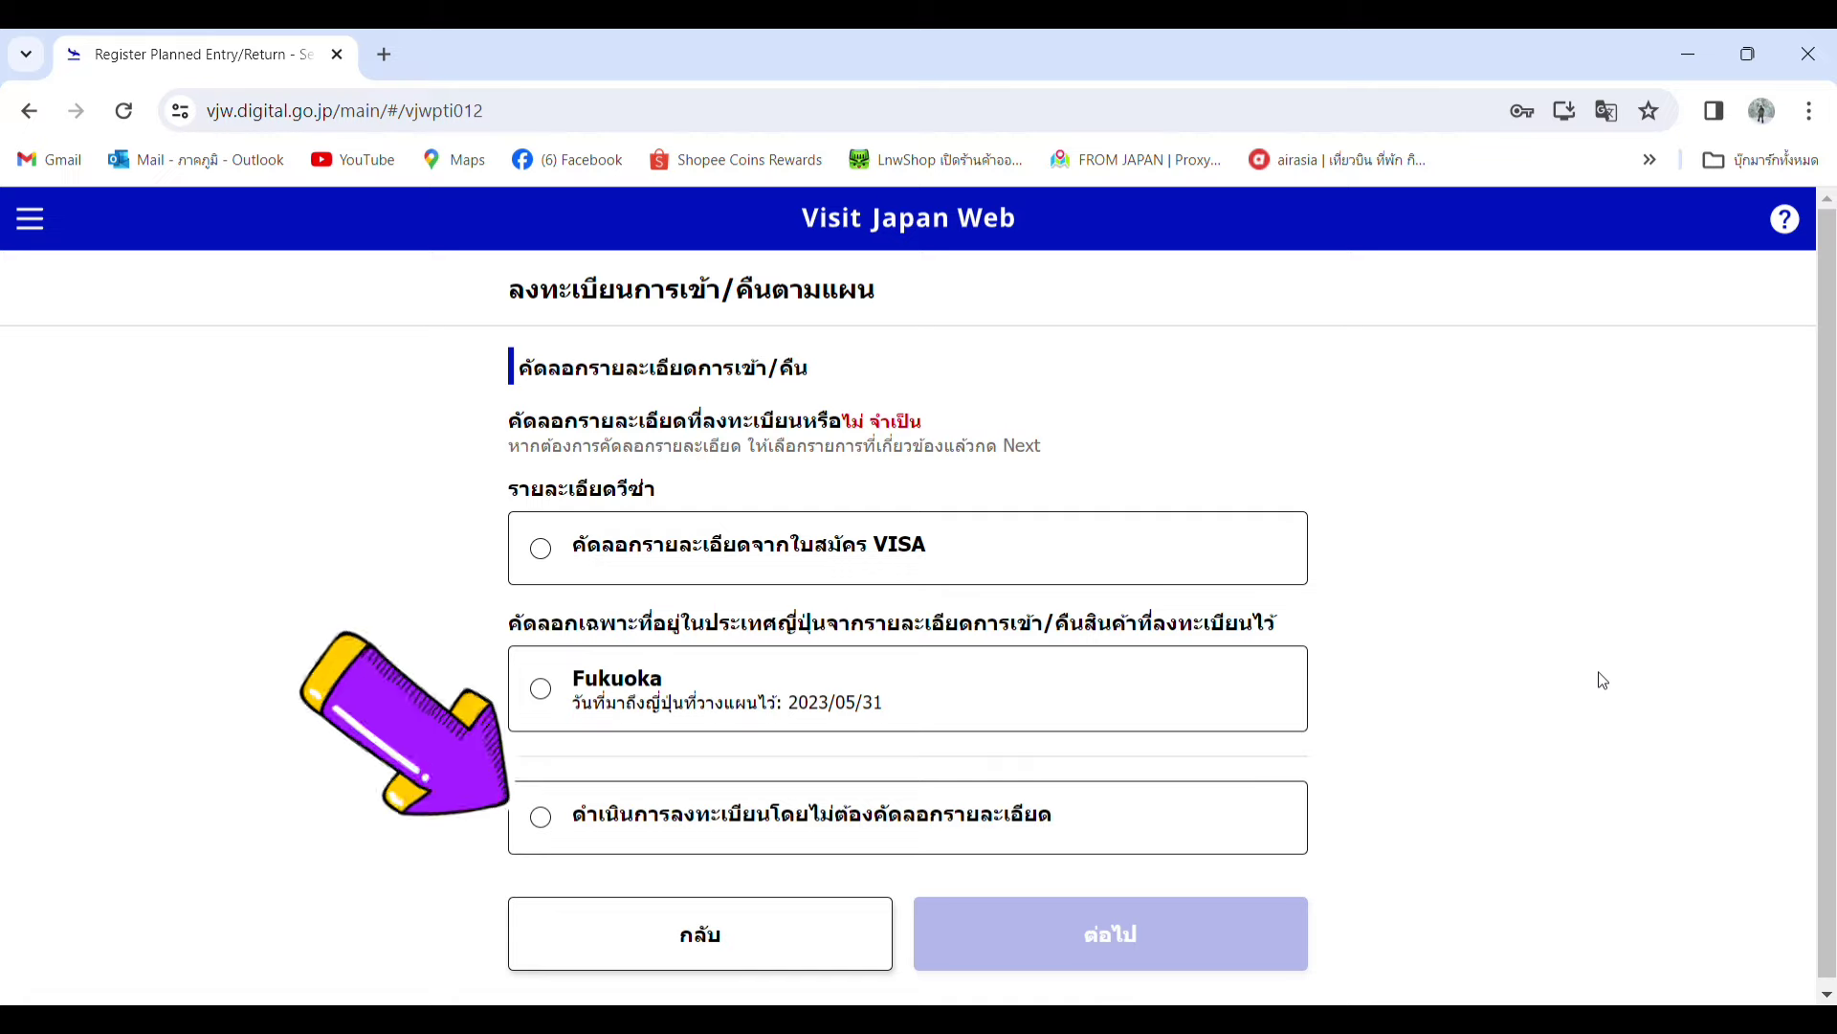
{"action": "left_click", "coordinate": [549, 832]}
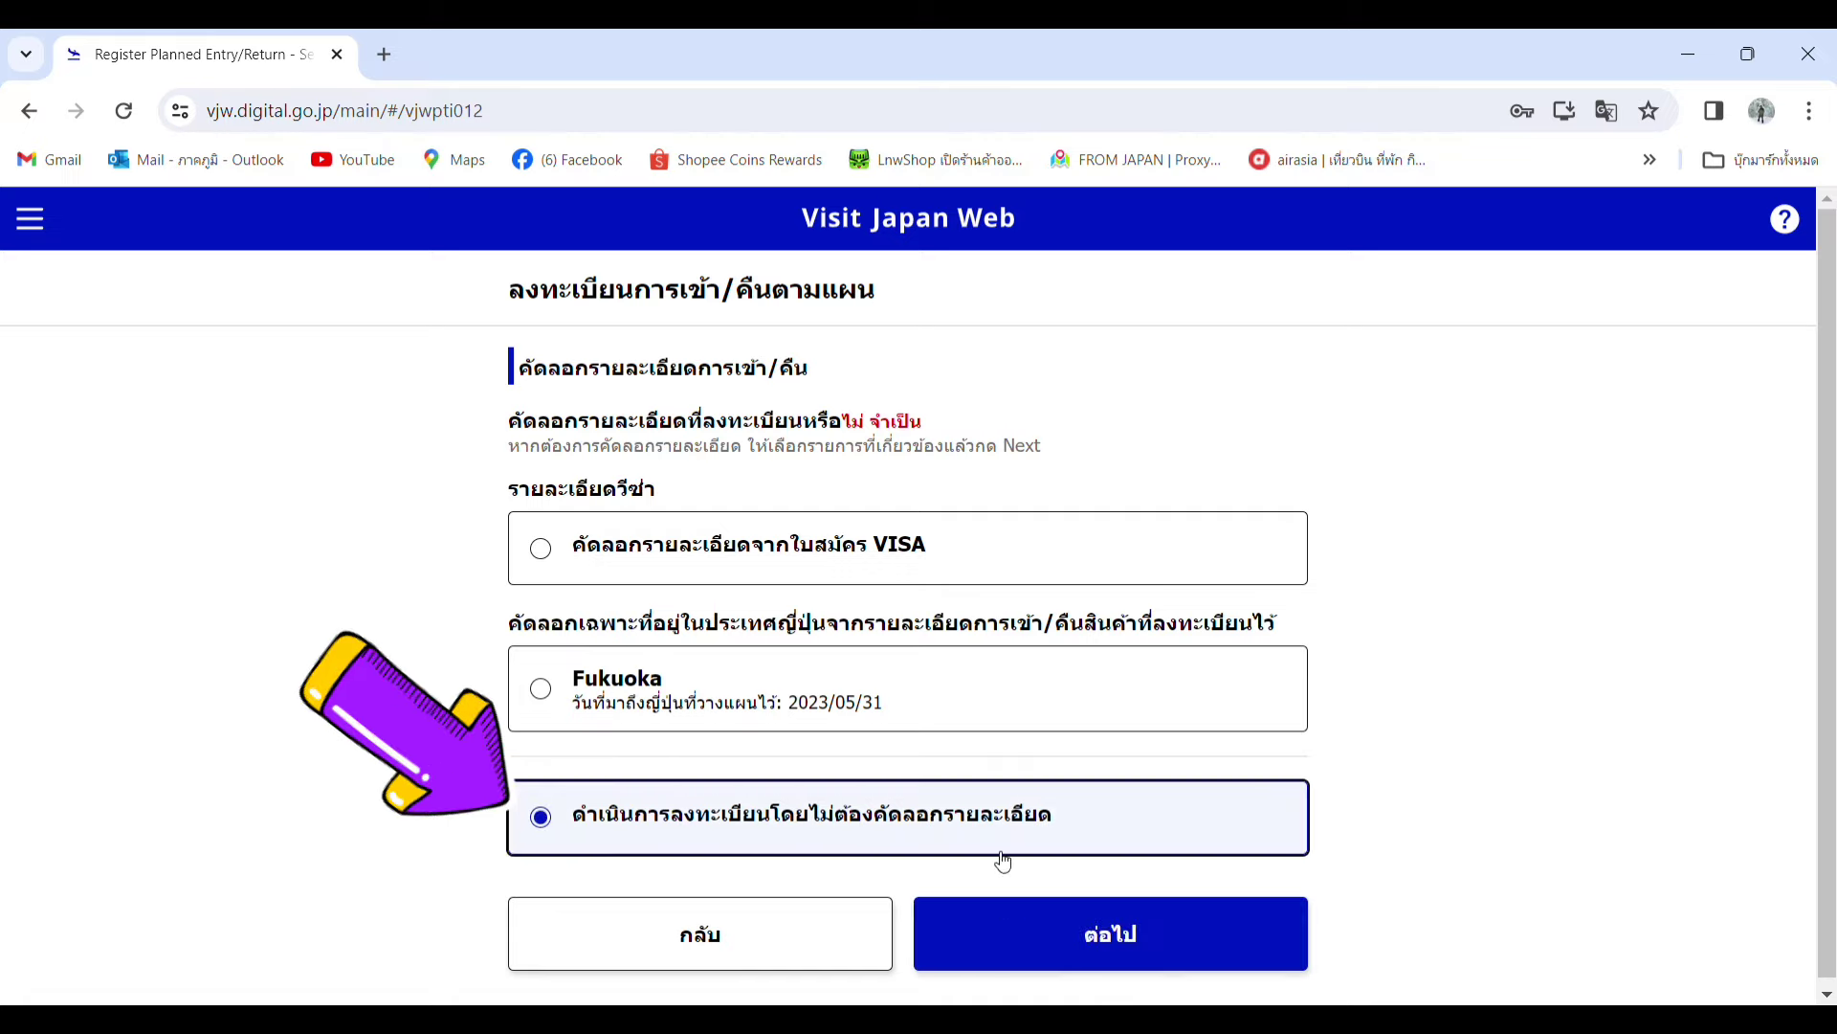
{"action": "left_click", "coordinate": [1131, 966]}
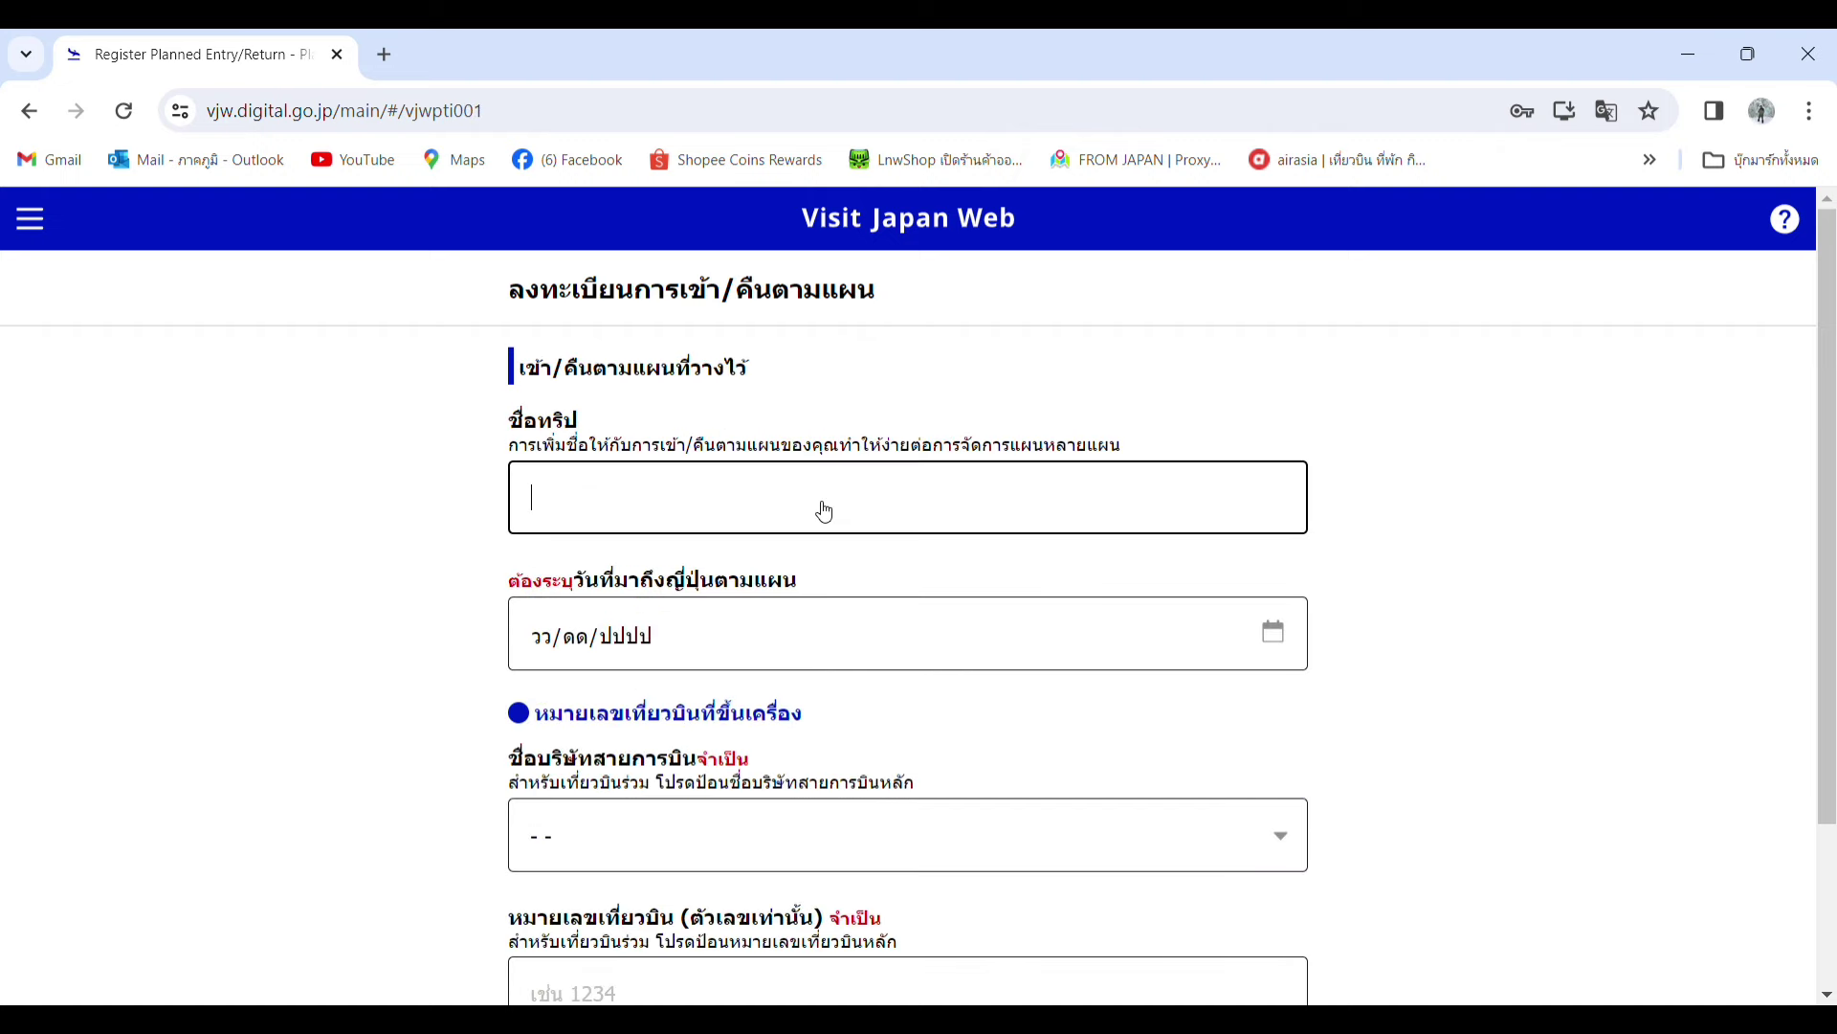
Name the trip Tokyo and enter the planned arrival date in Japan.
{"action": "type", "text": "Tokyo"}
{"action": "left_click", "coordinate": [1278, 648]}
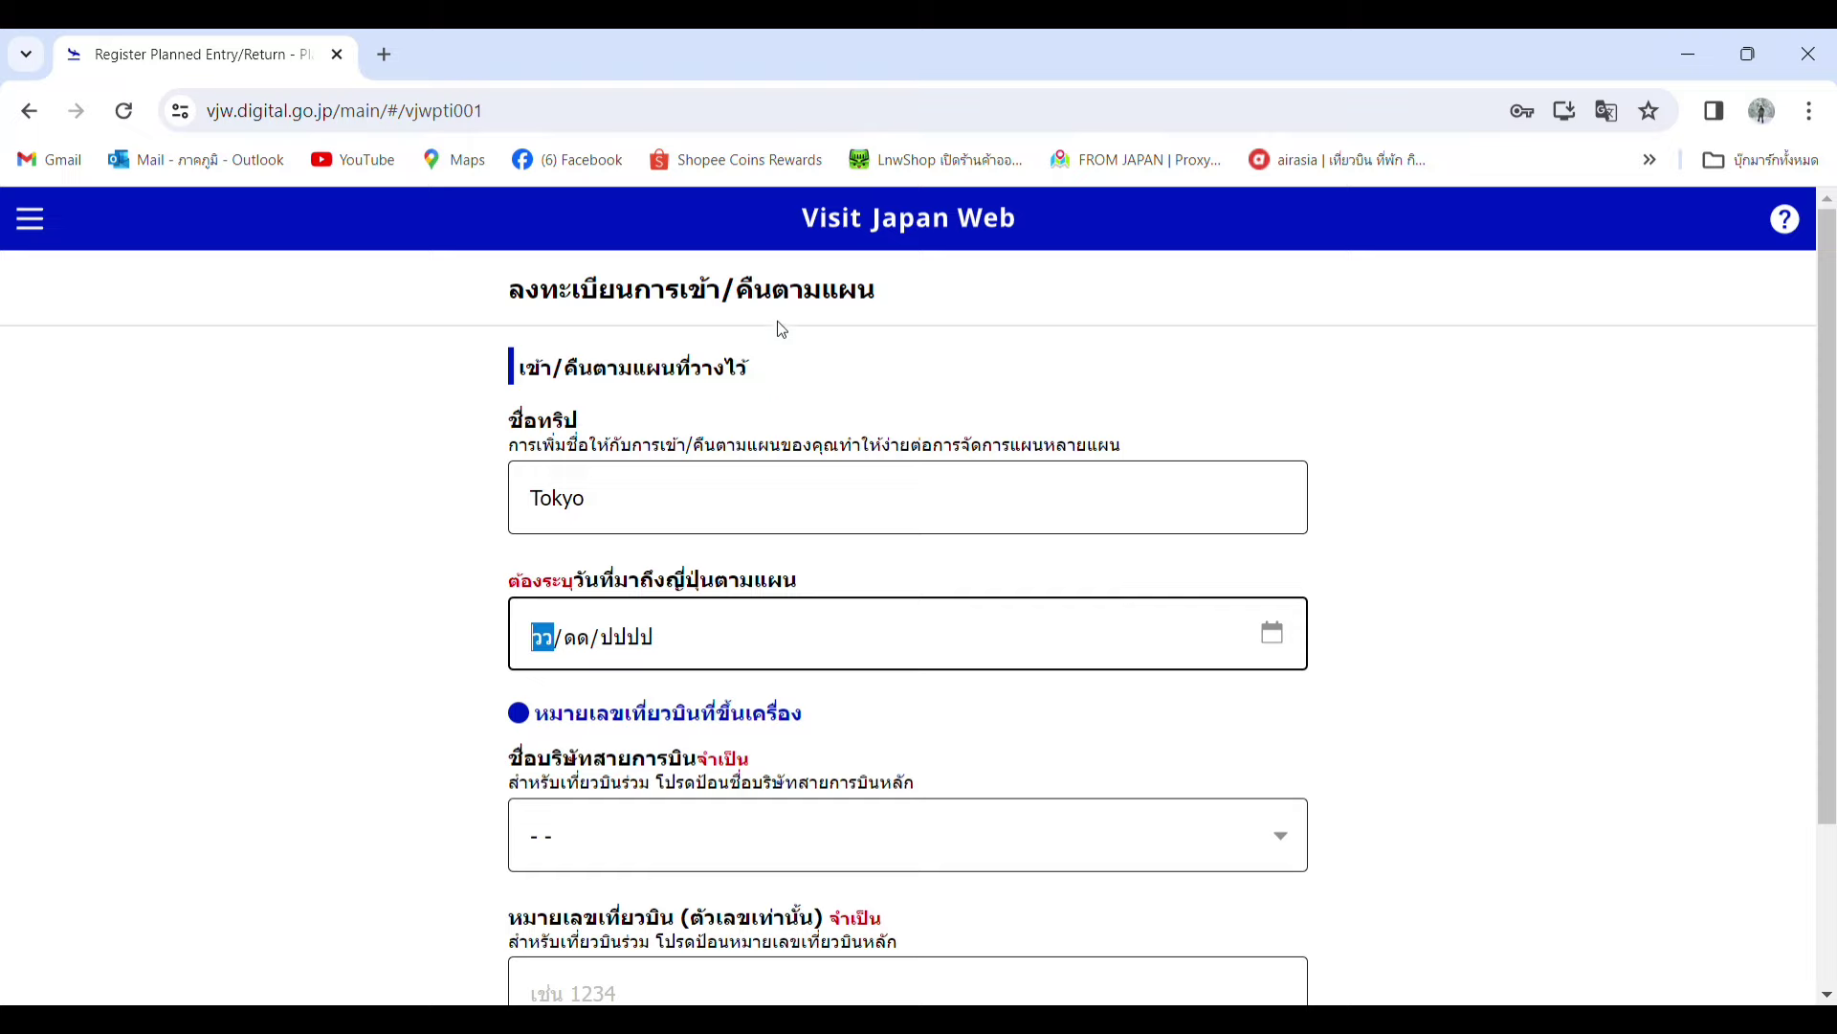
{"action": "type", "text": "13112023"}
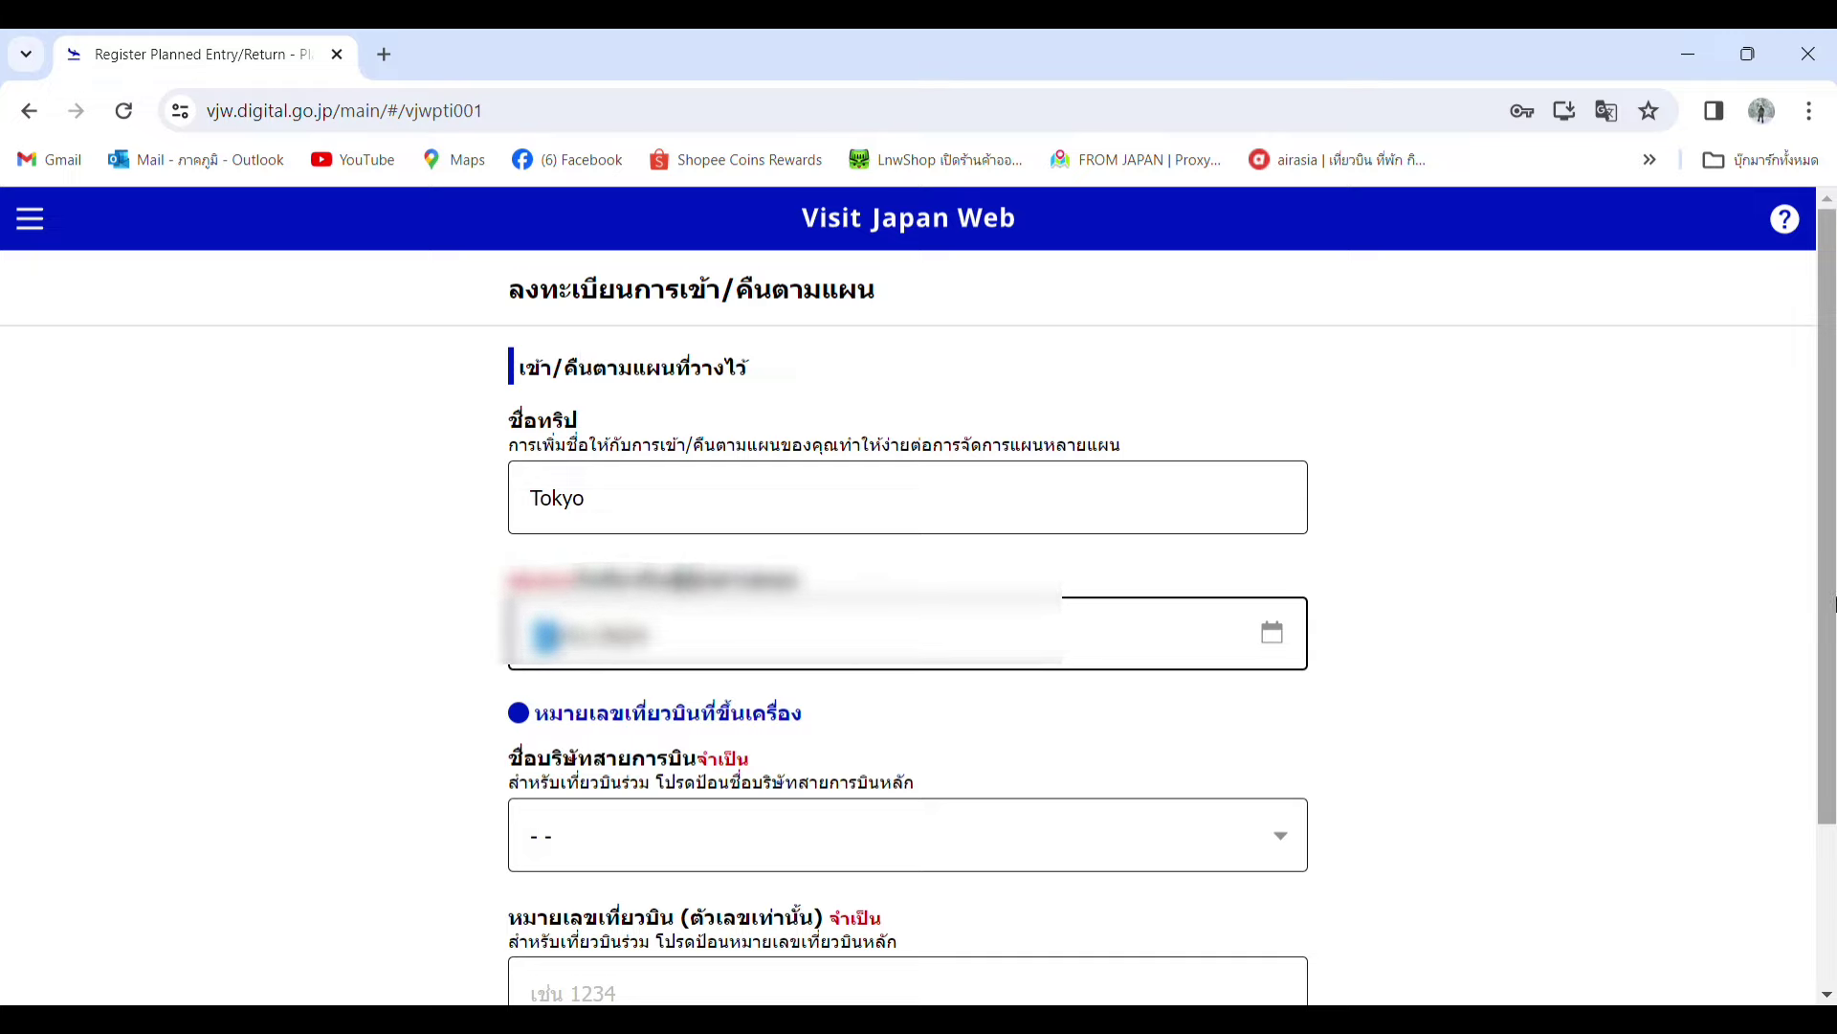
Set the airline to BR: EVA AIRWAYS(EVA), enter the flight number, and continue to the intended address in Japan.
{"action": "left_click_drag", "start_coordinate": [1830, 593], "coordinate": [1833, 752]}
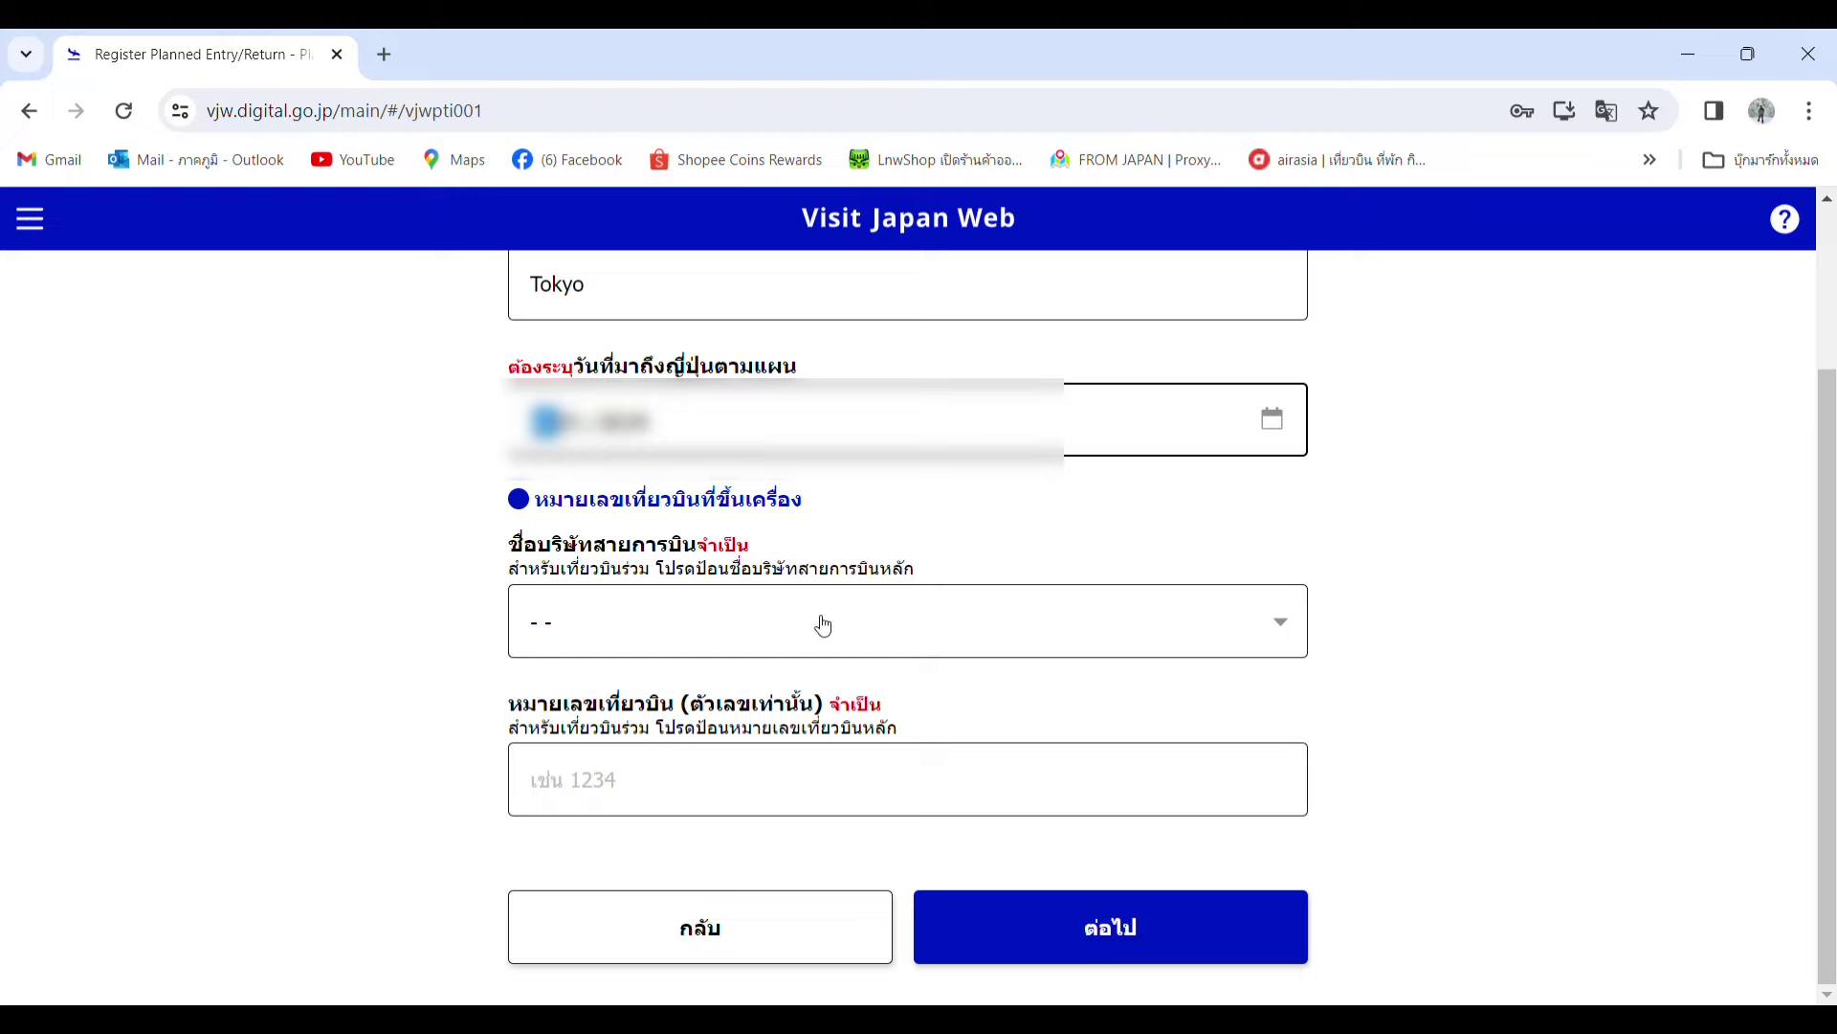
{"action": "left_click", "coordinate": [1288, 627]}
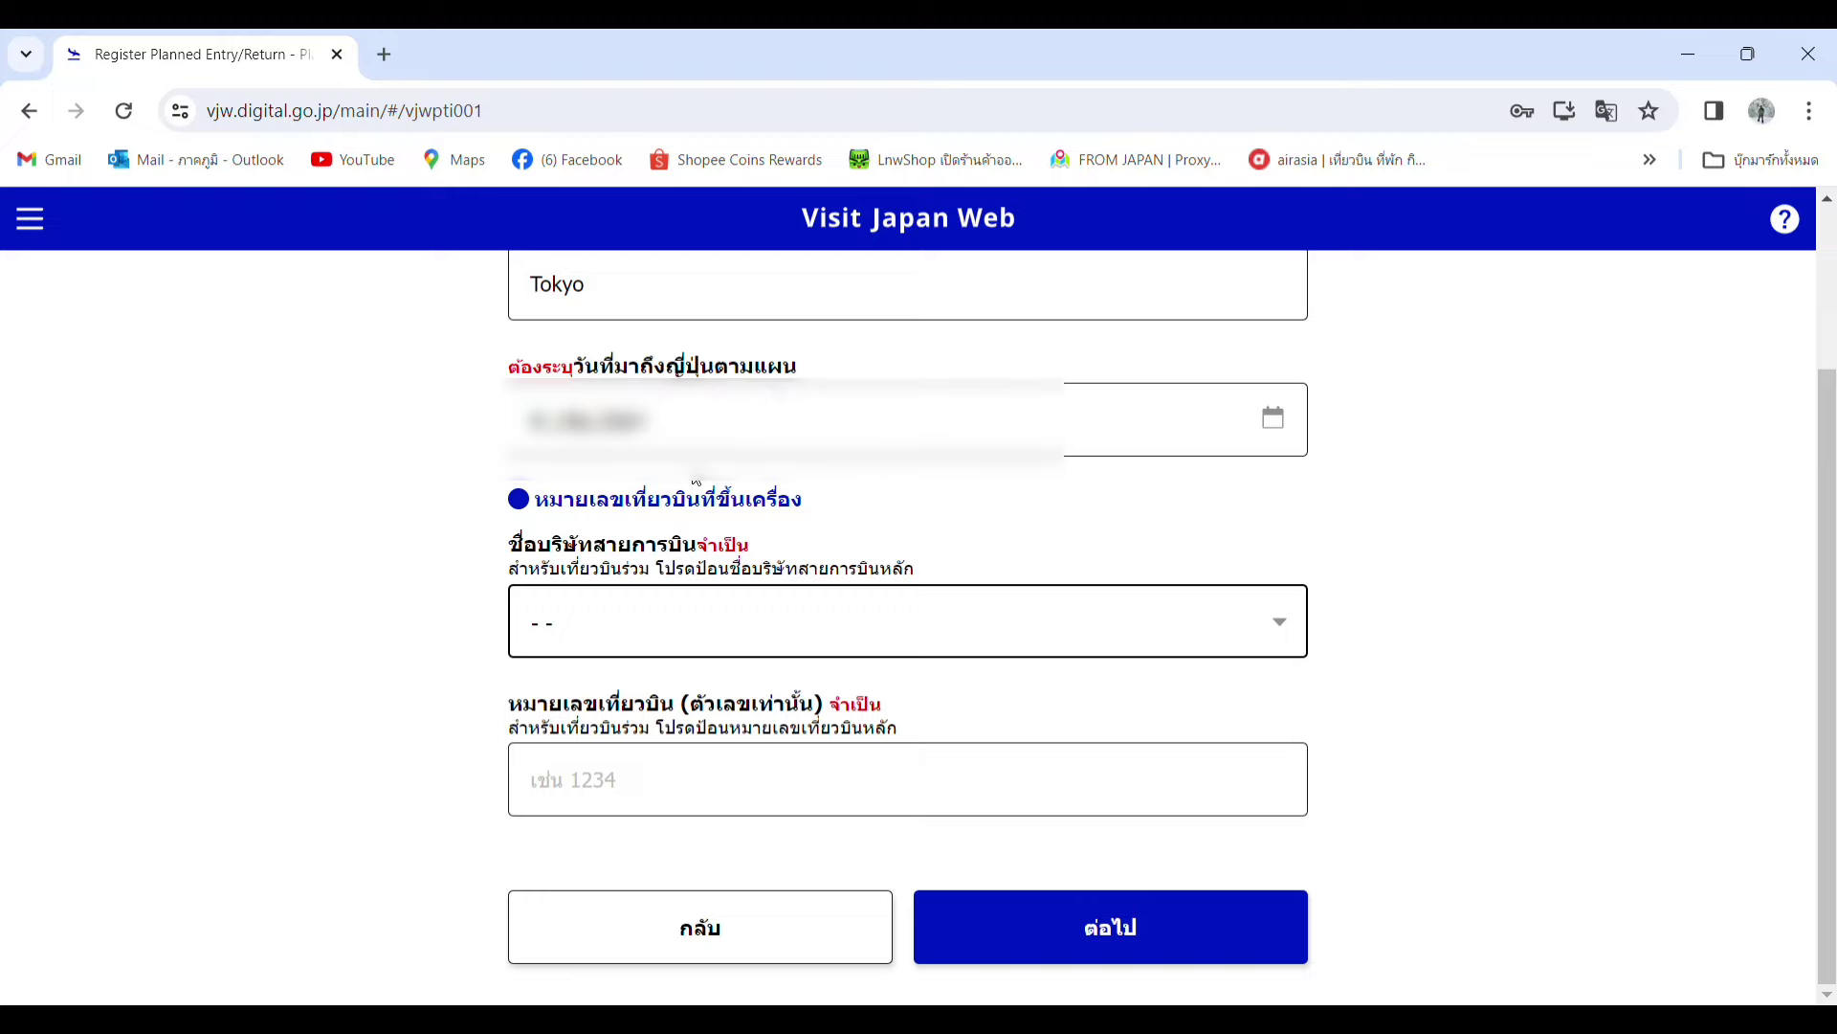
{"action": "type", "text": "br"}
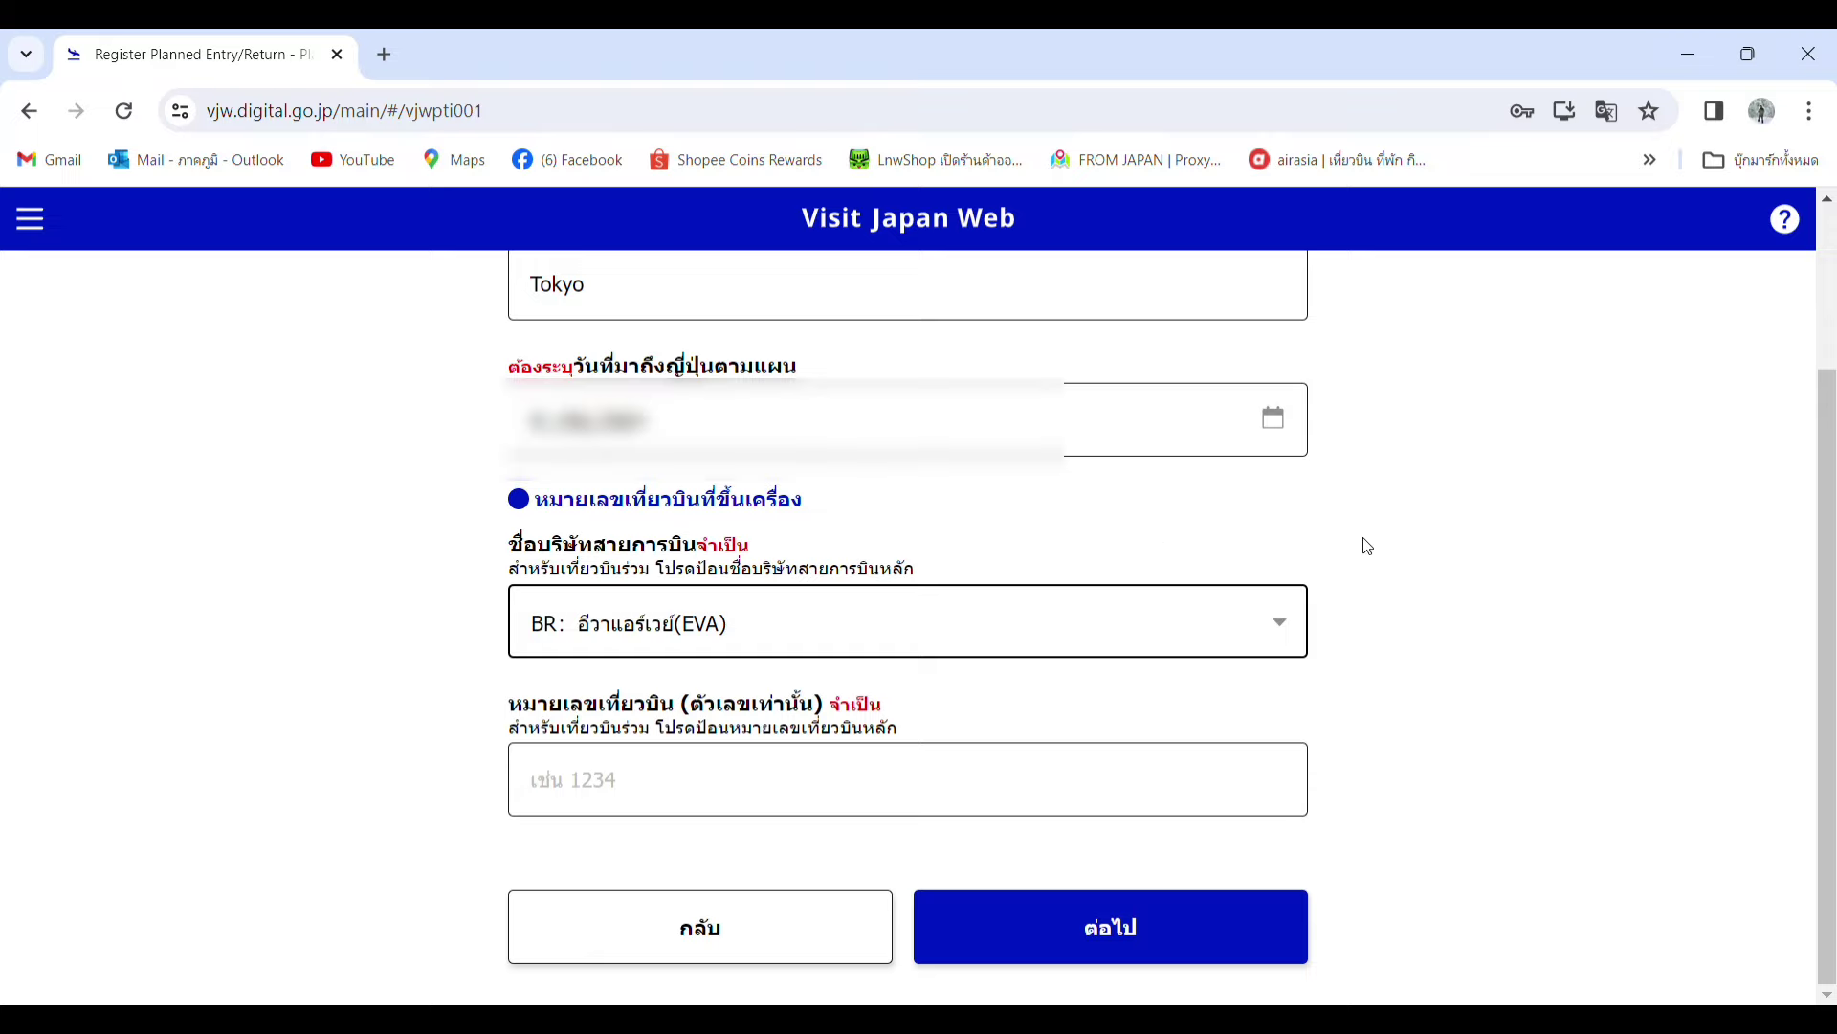
{"action": "left_click", "coordinate": [575, 792]}
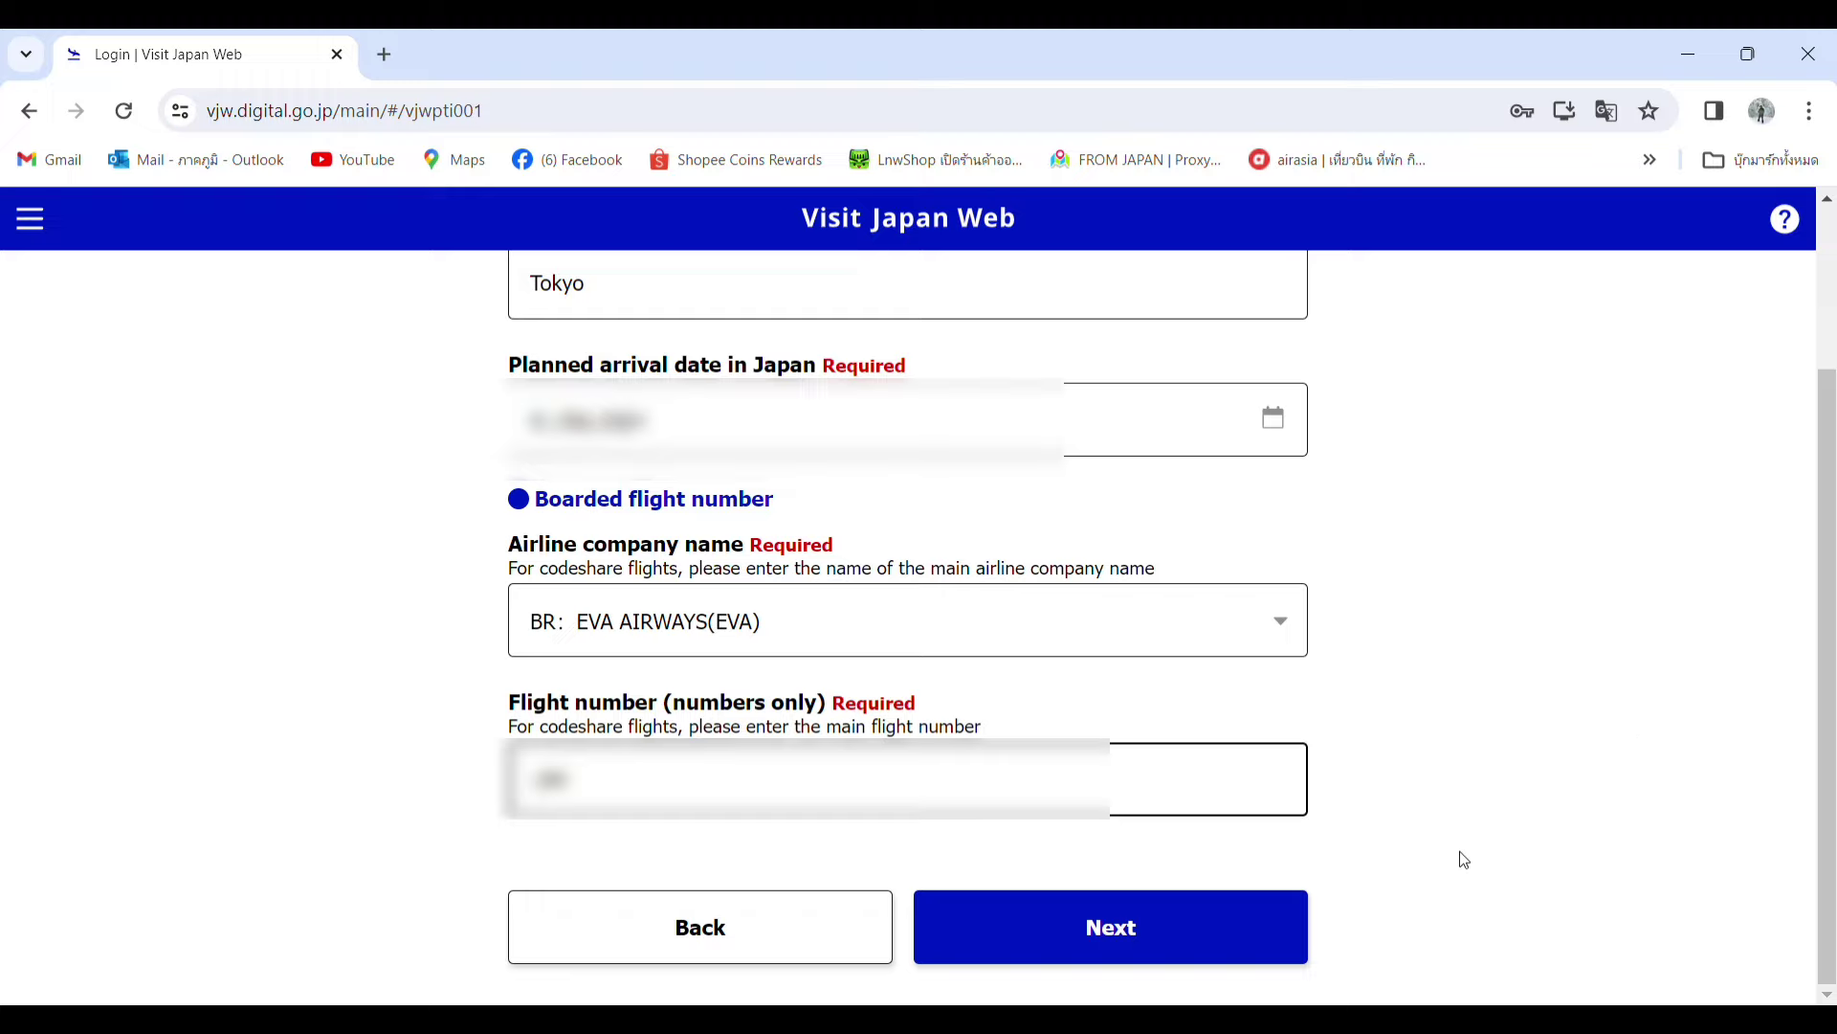
{"action": "left_click", "coordinate": [1119, 937]}
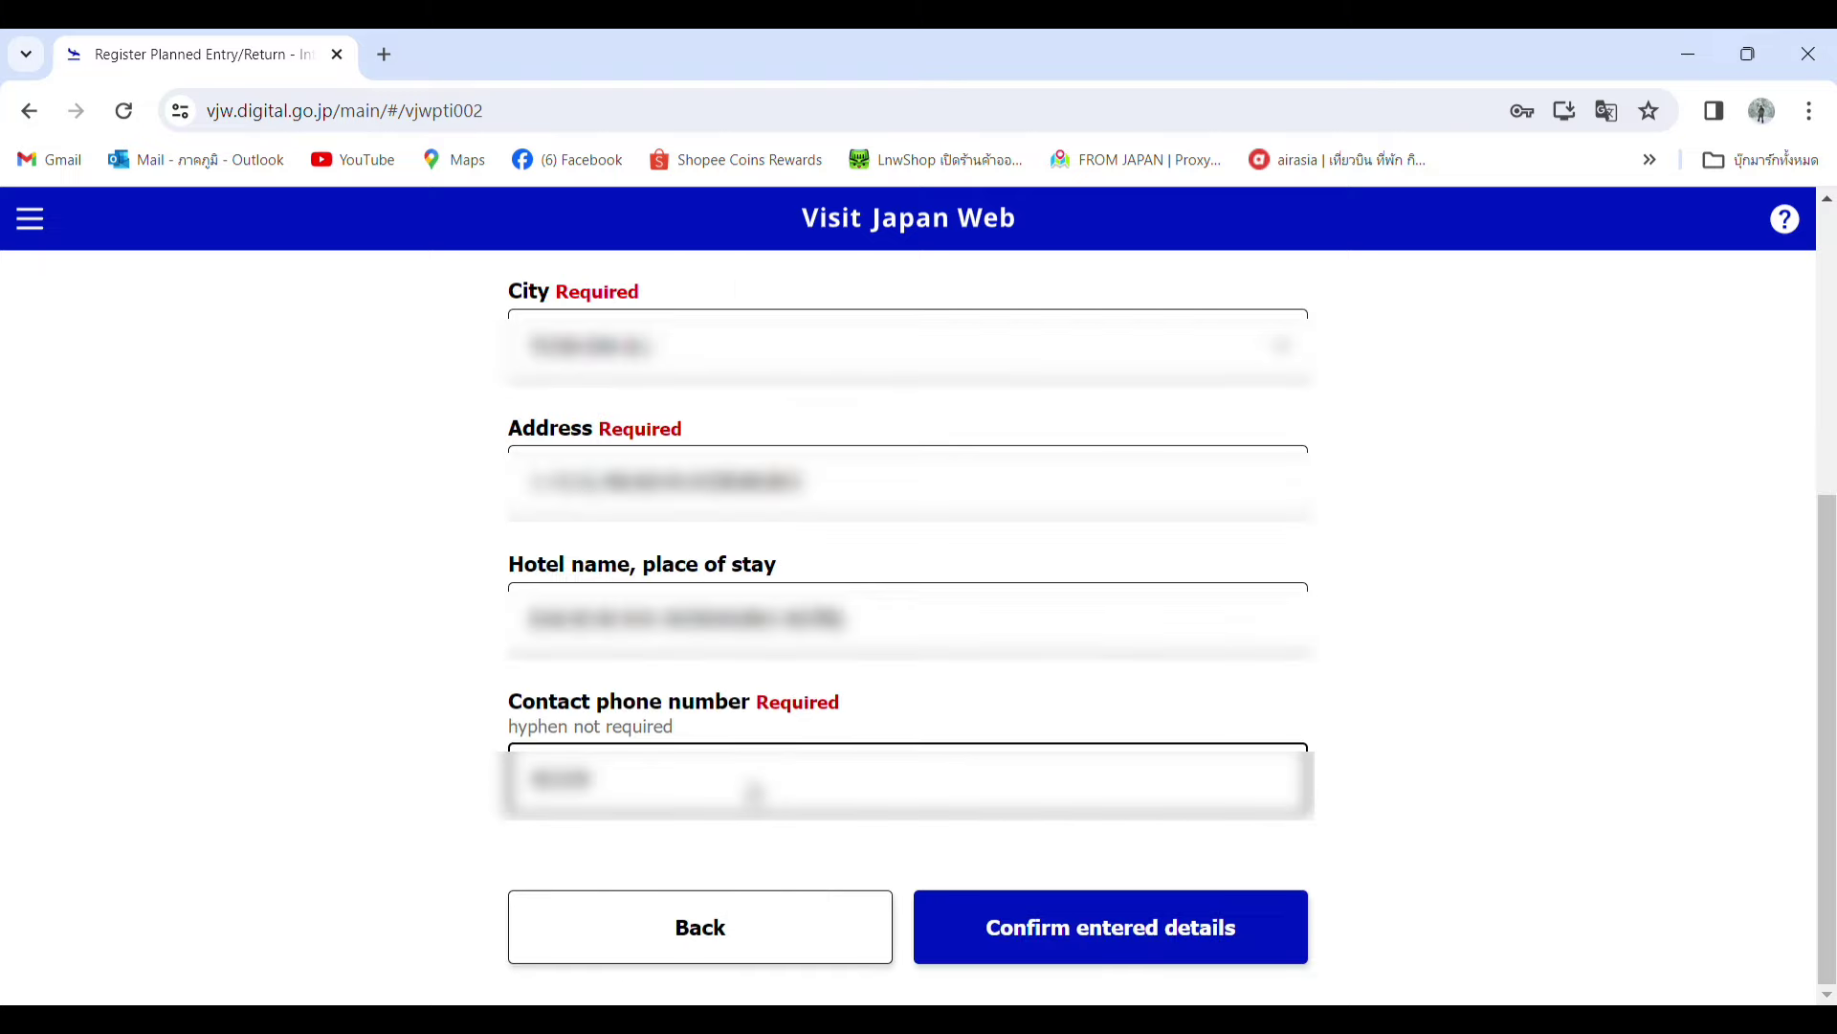
Enter the contact phone number for the stay in Japan, confirm the entered details and register the plan.
{"action": "type", "text": "012345"}
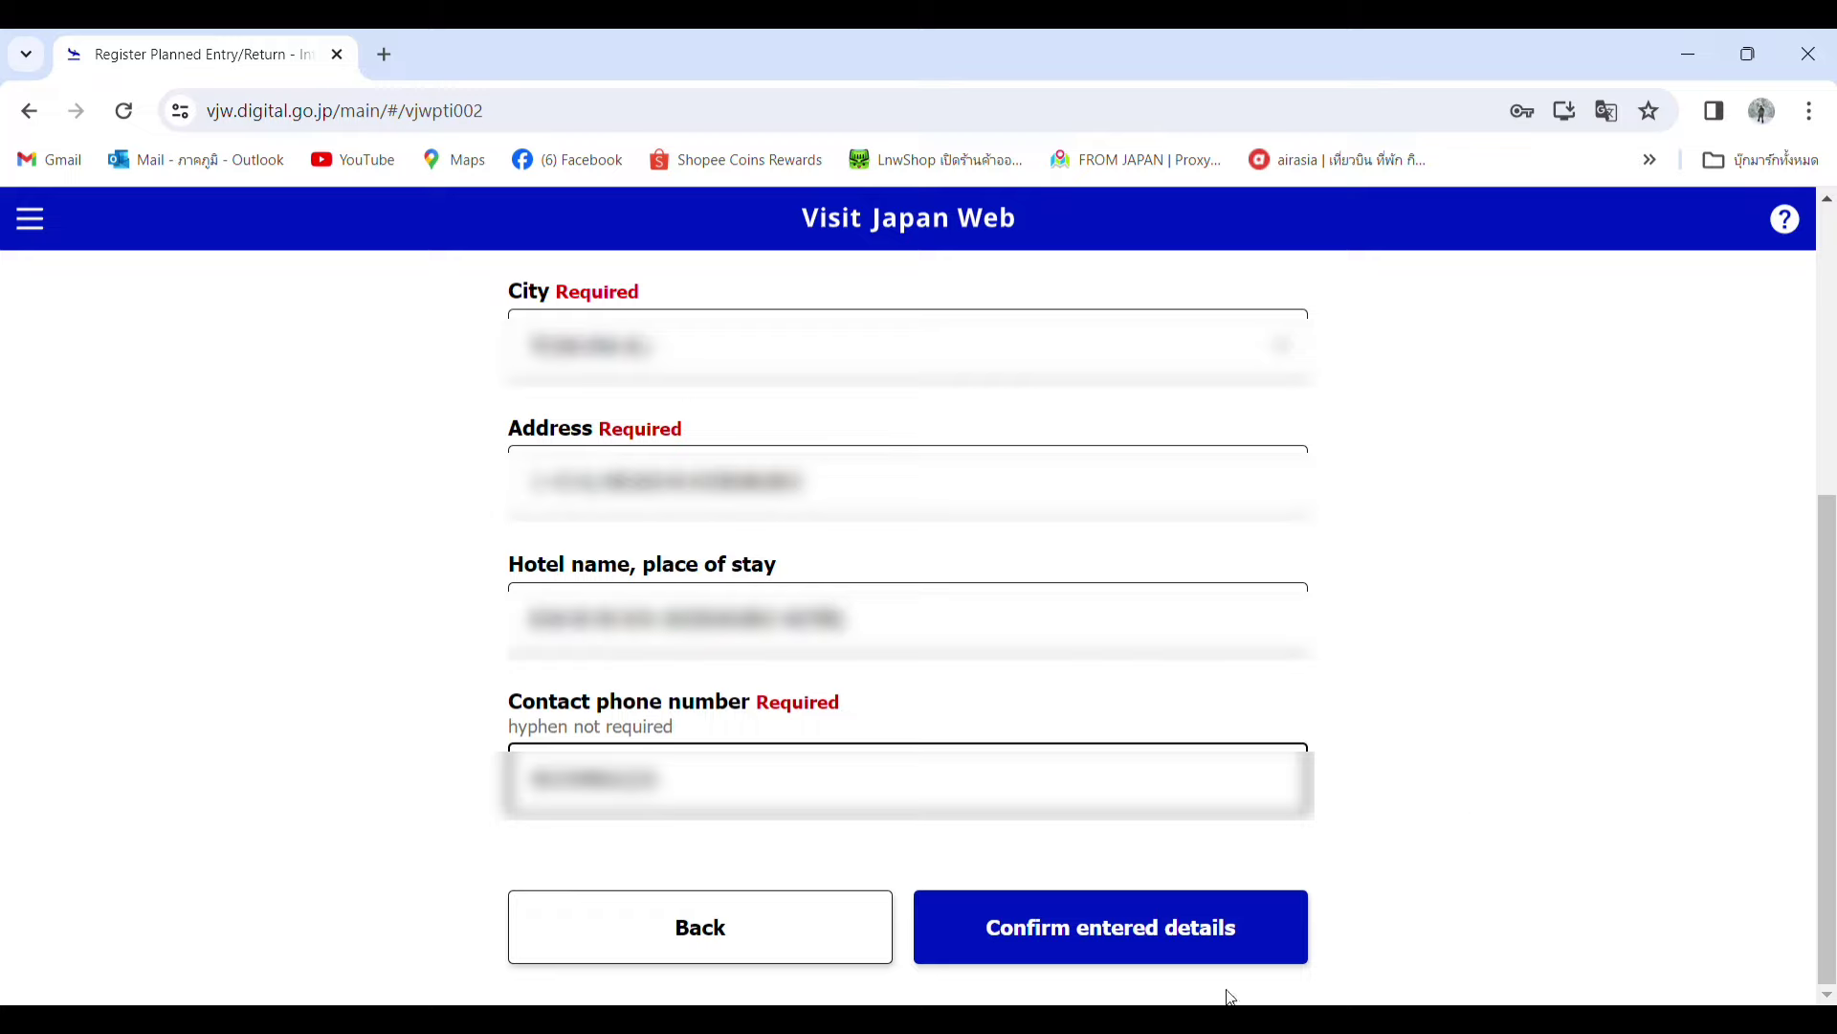
{"action": "left_click", "coordinate": [1102, 945]}
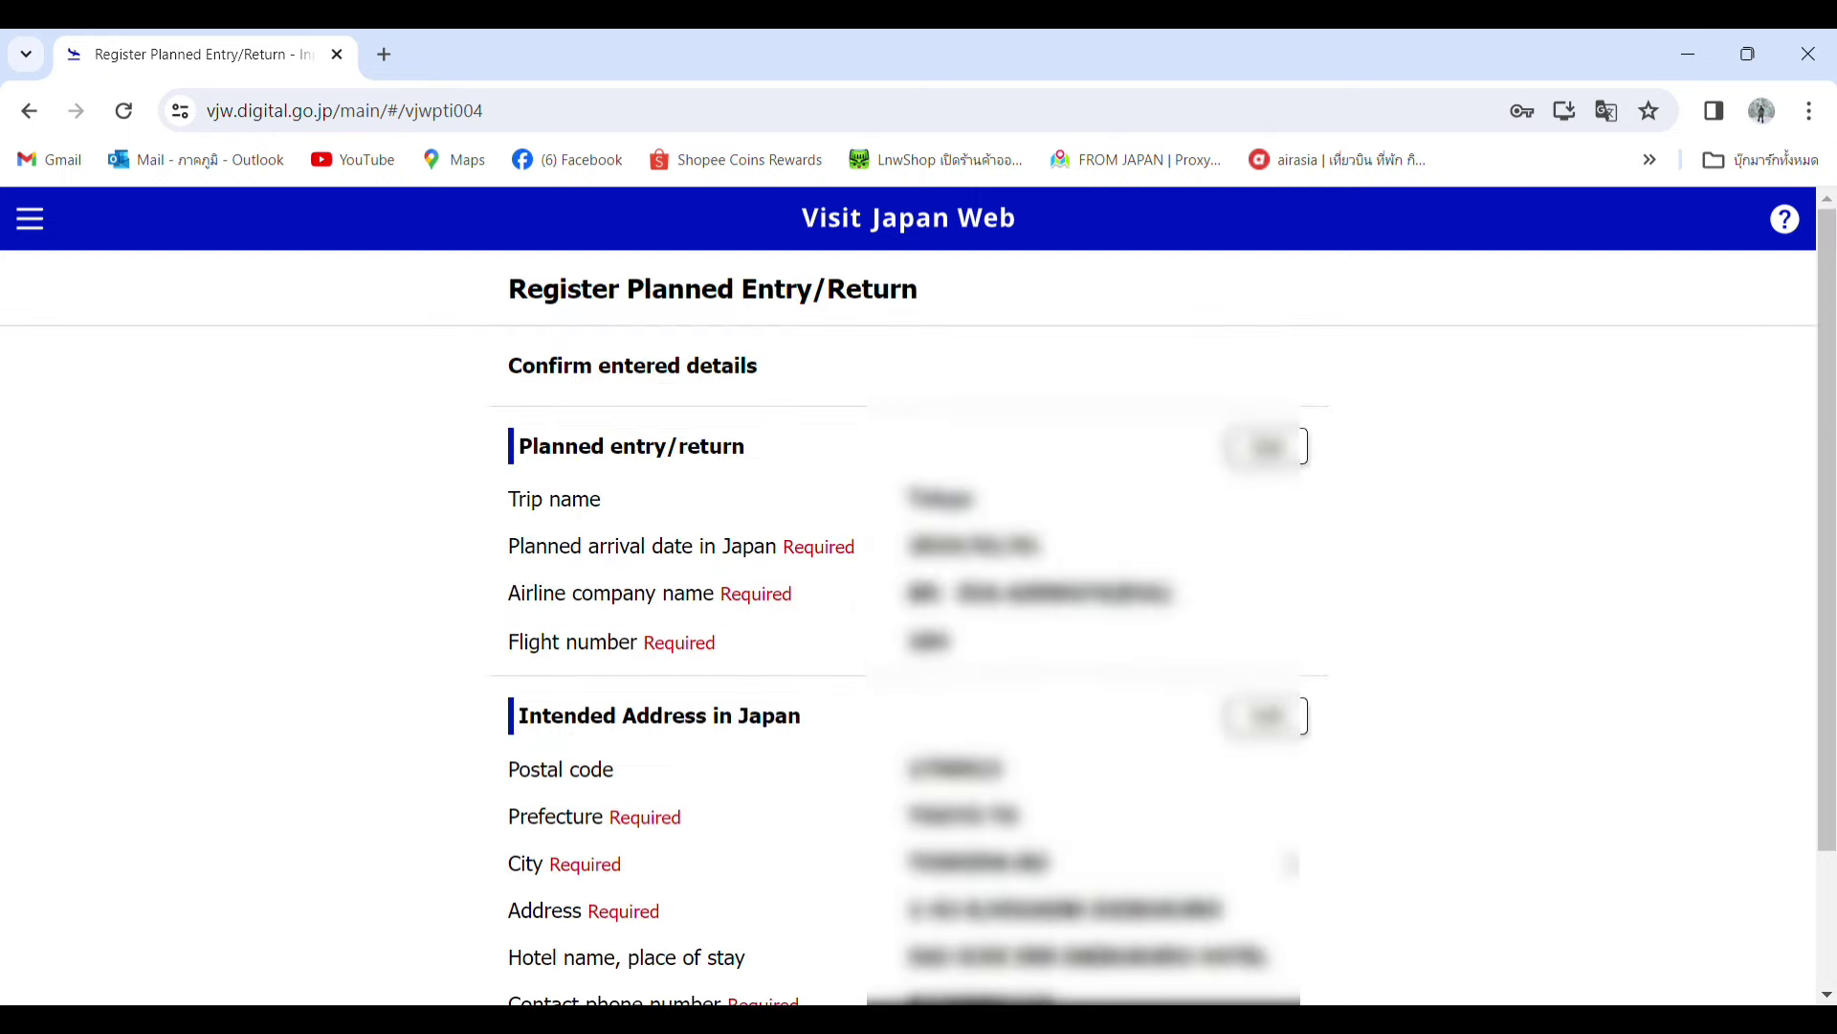
{"action": "scroll", "coordinate": [1799, 469], "scroll_direction": "down", "scroll_amount": 1}
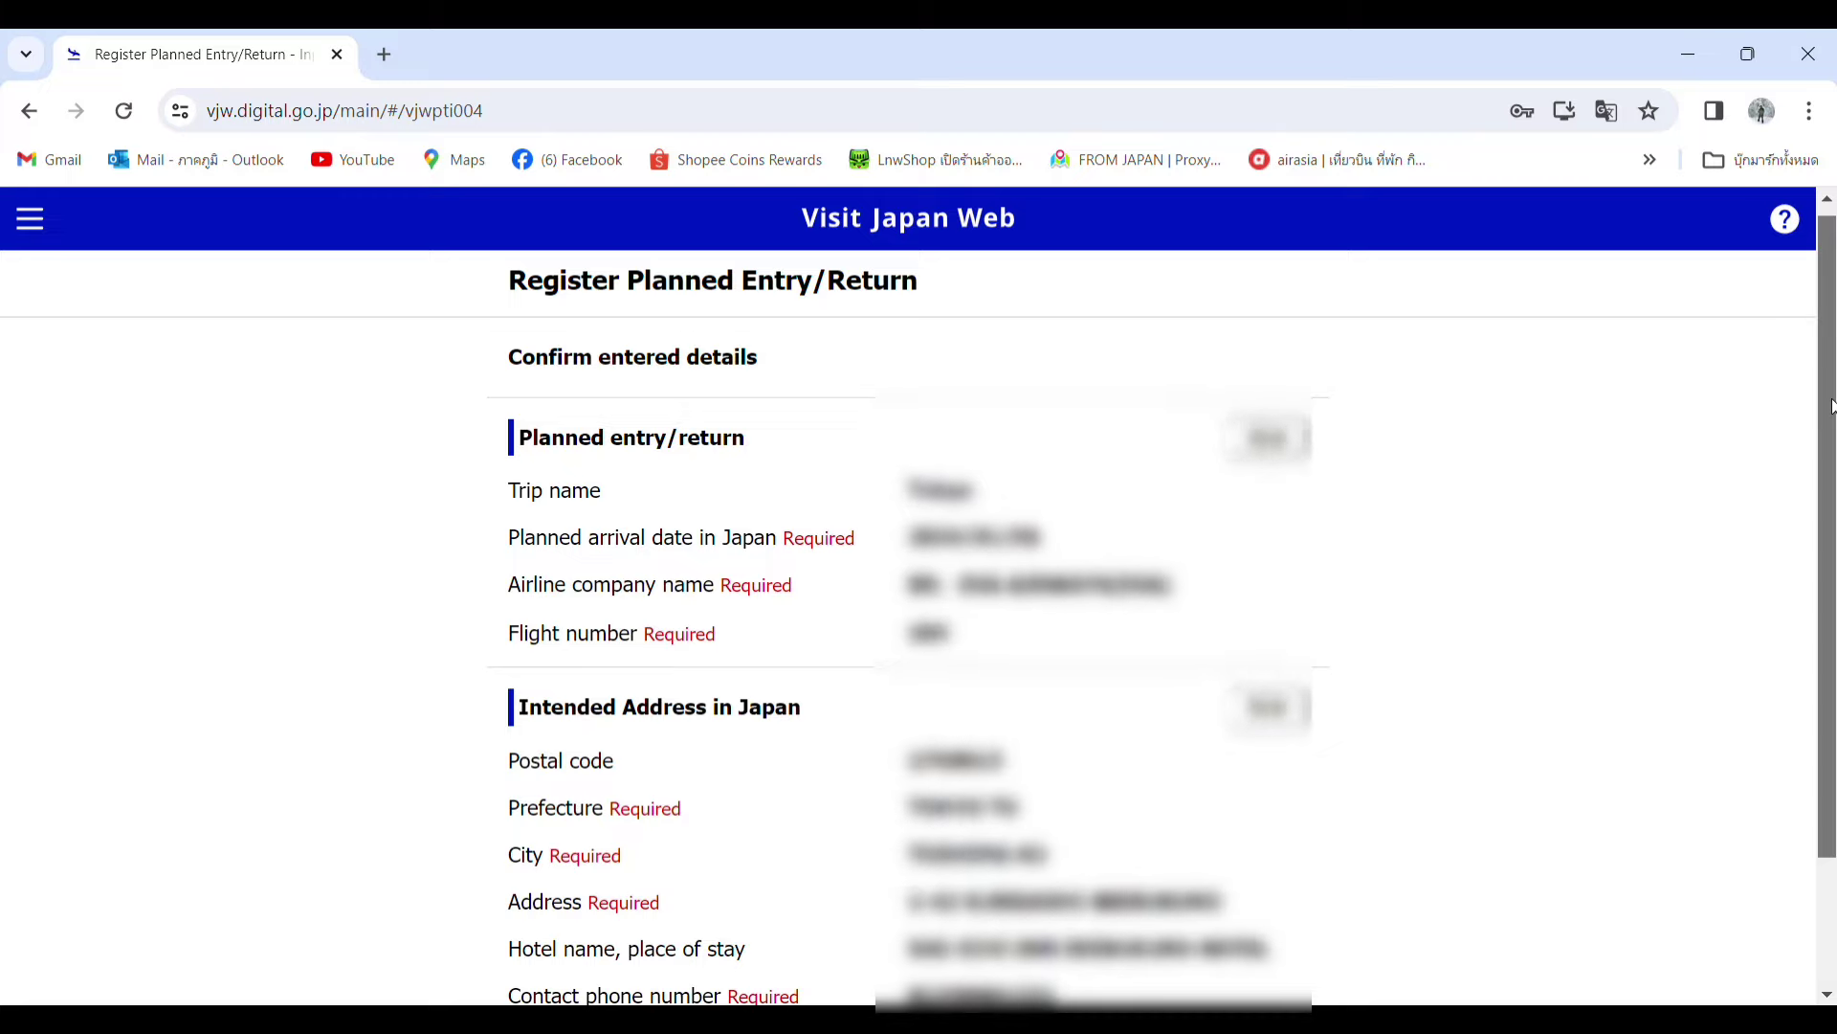
{"action": "left_click_drag", "start_coordinate": [1833, 407], "coordinate": [1835, 565]}
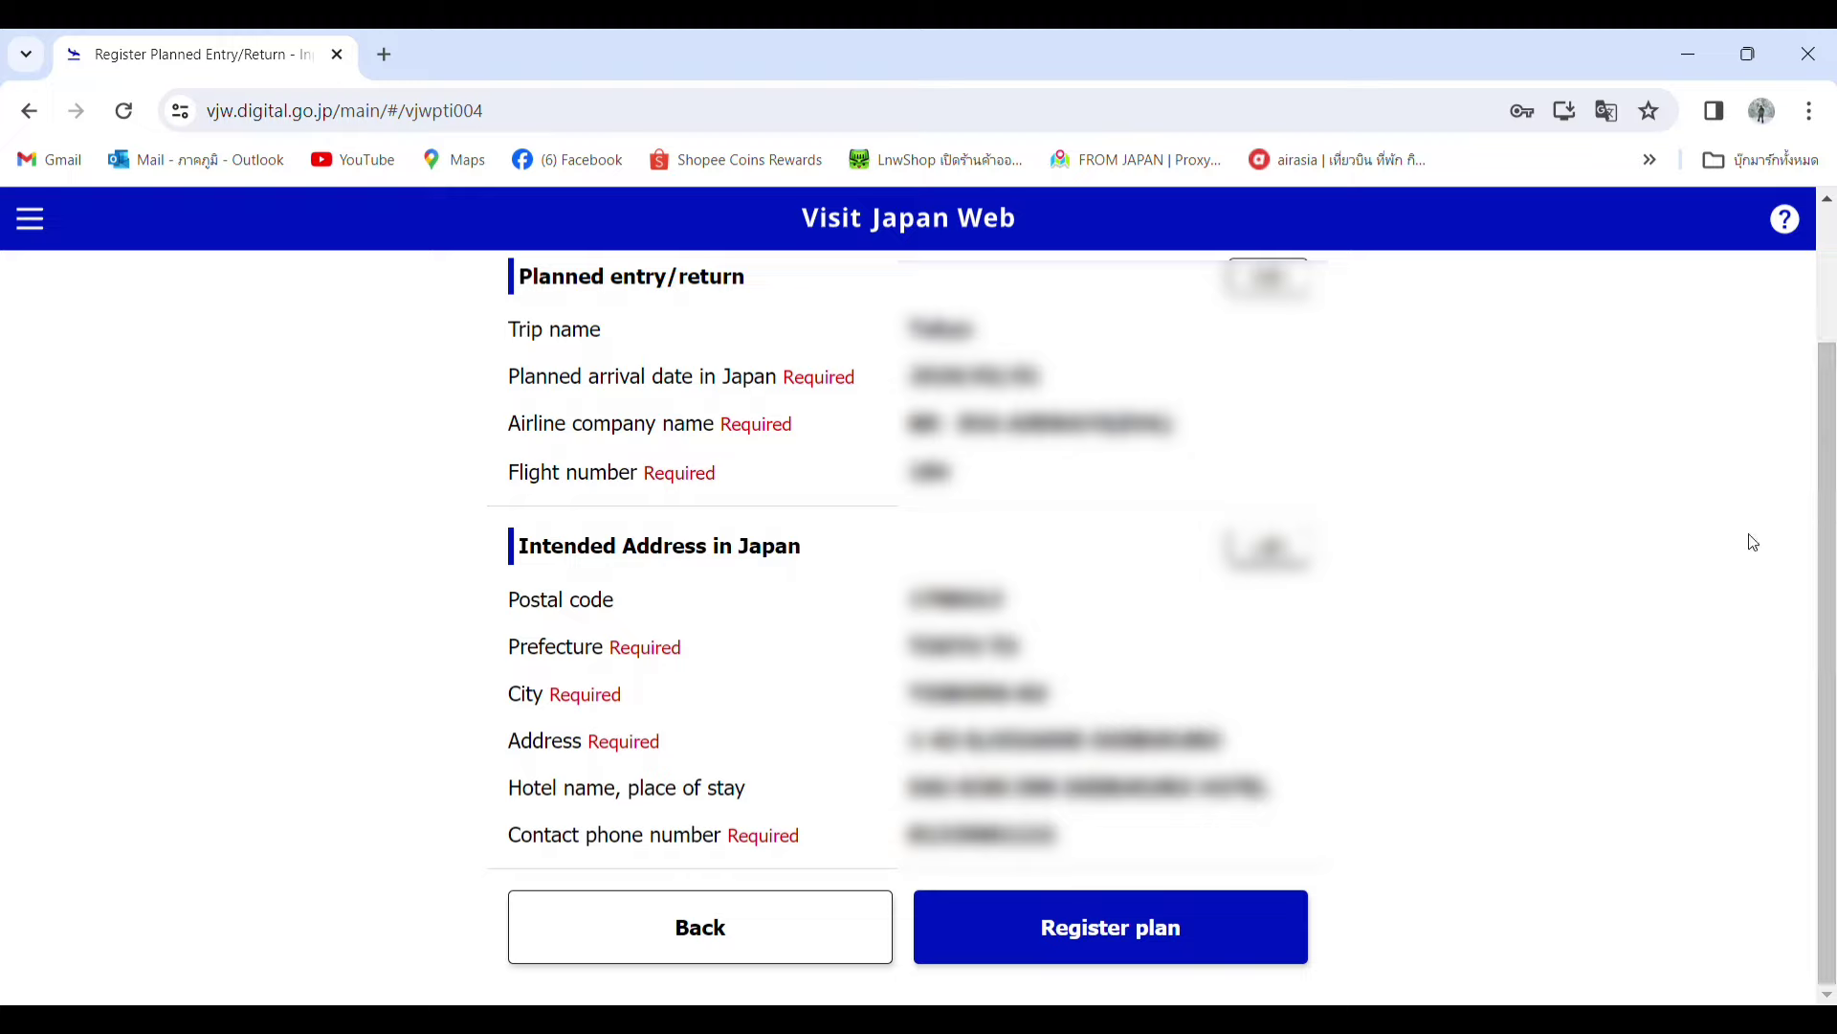
{"action": "left_click", "coordinate": [1119, 942]}
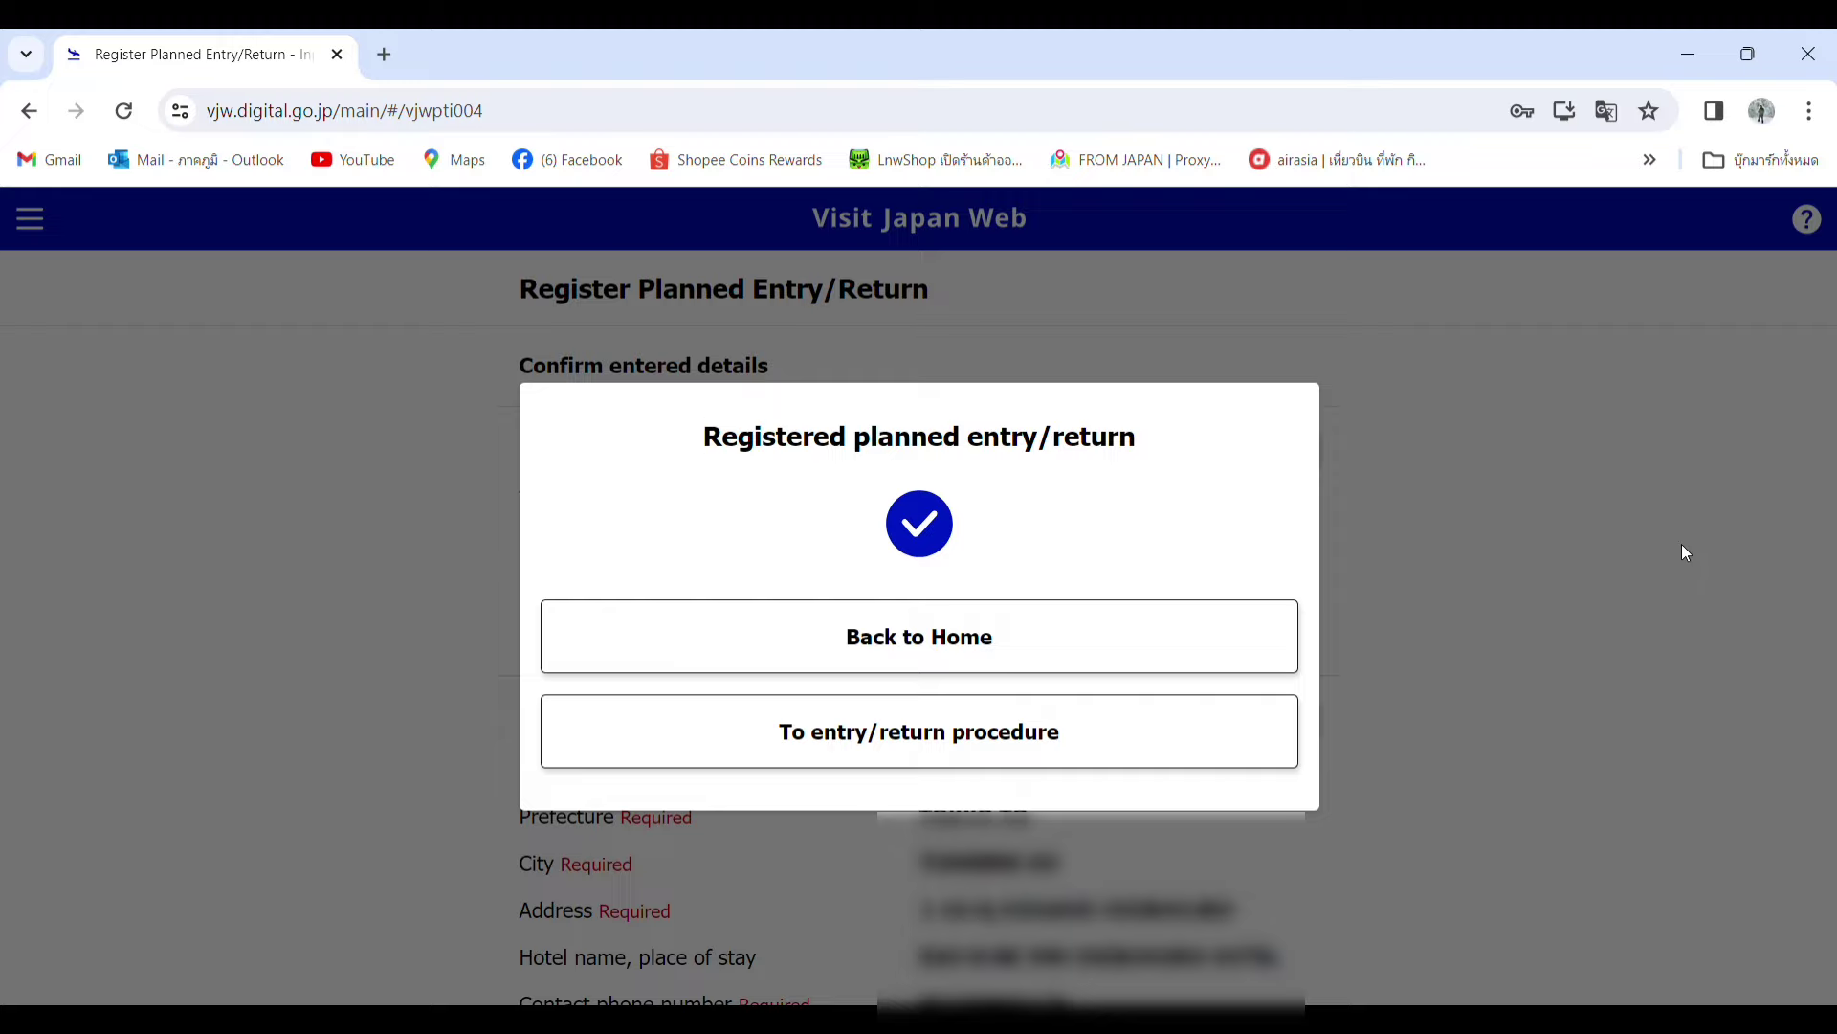
Return to the home page, open the Tokyo trip and start its Disembarkation Card For Foreigner registration.
{"action": "left_click", "coordinate": [923, 655]}
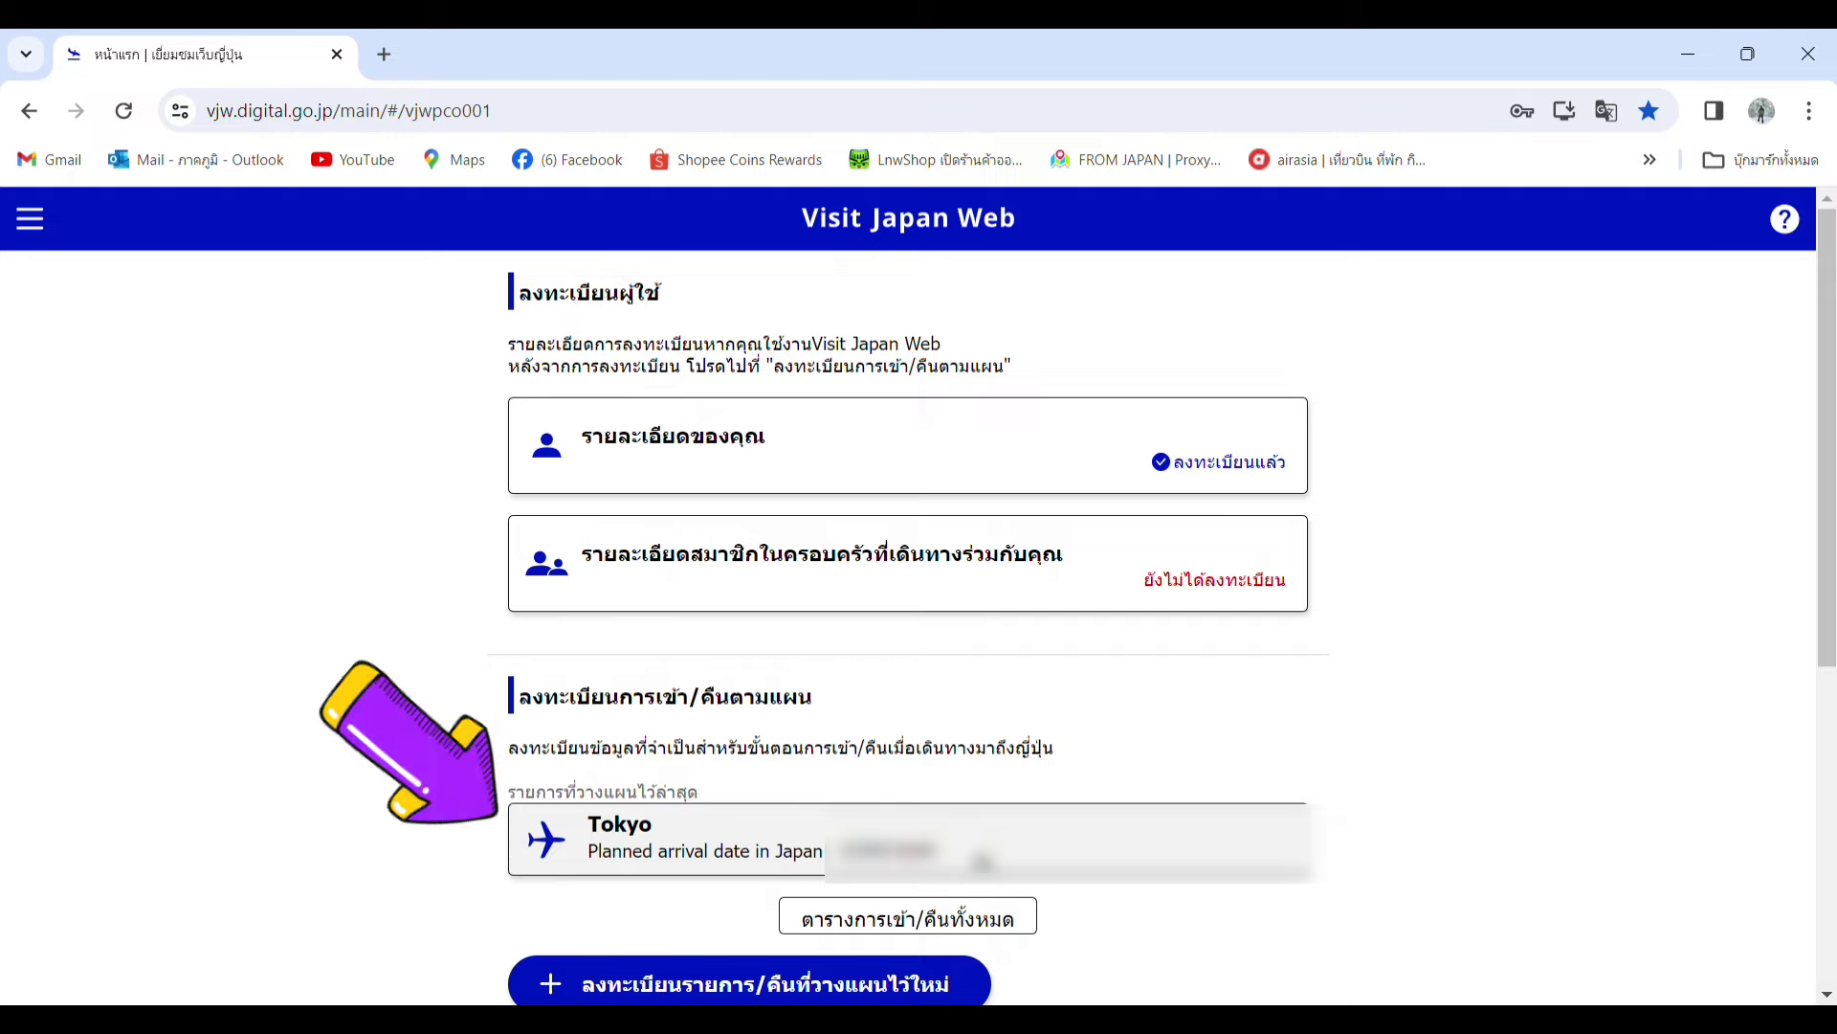
{"action": "left_click", "coordinate": [981, 863]}
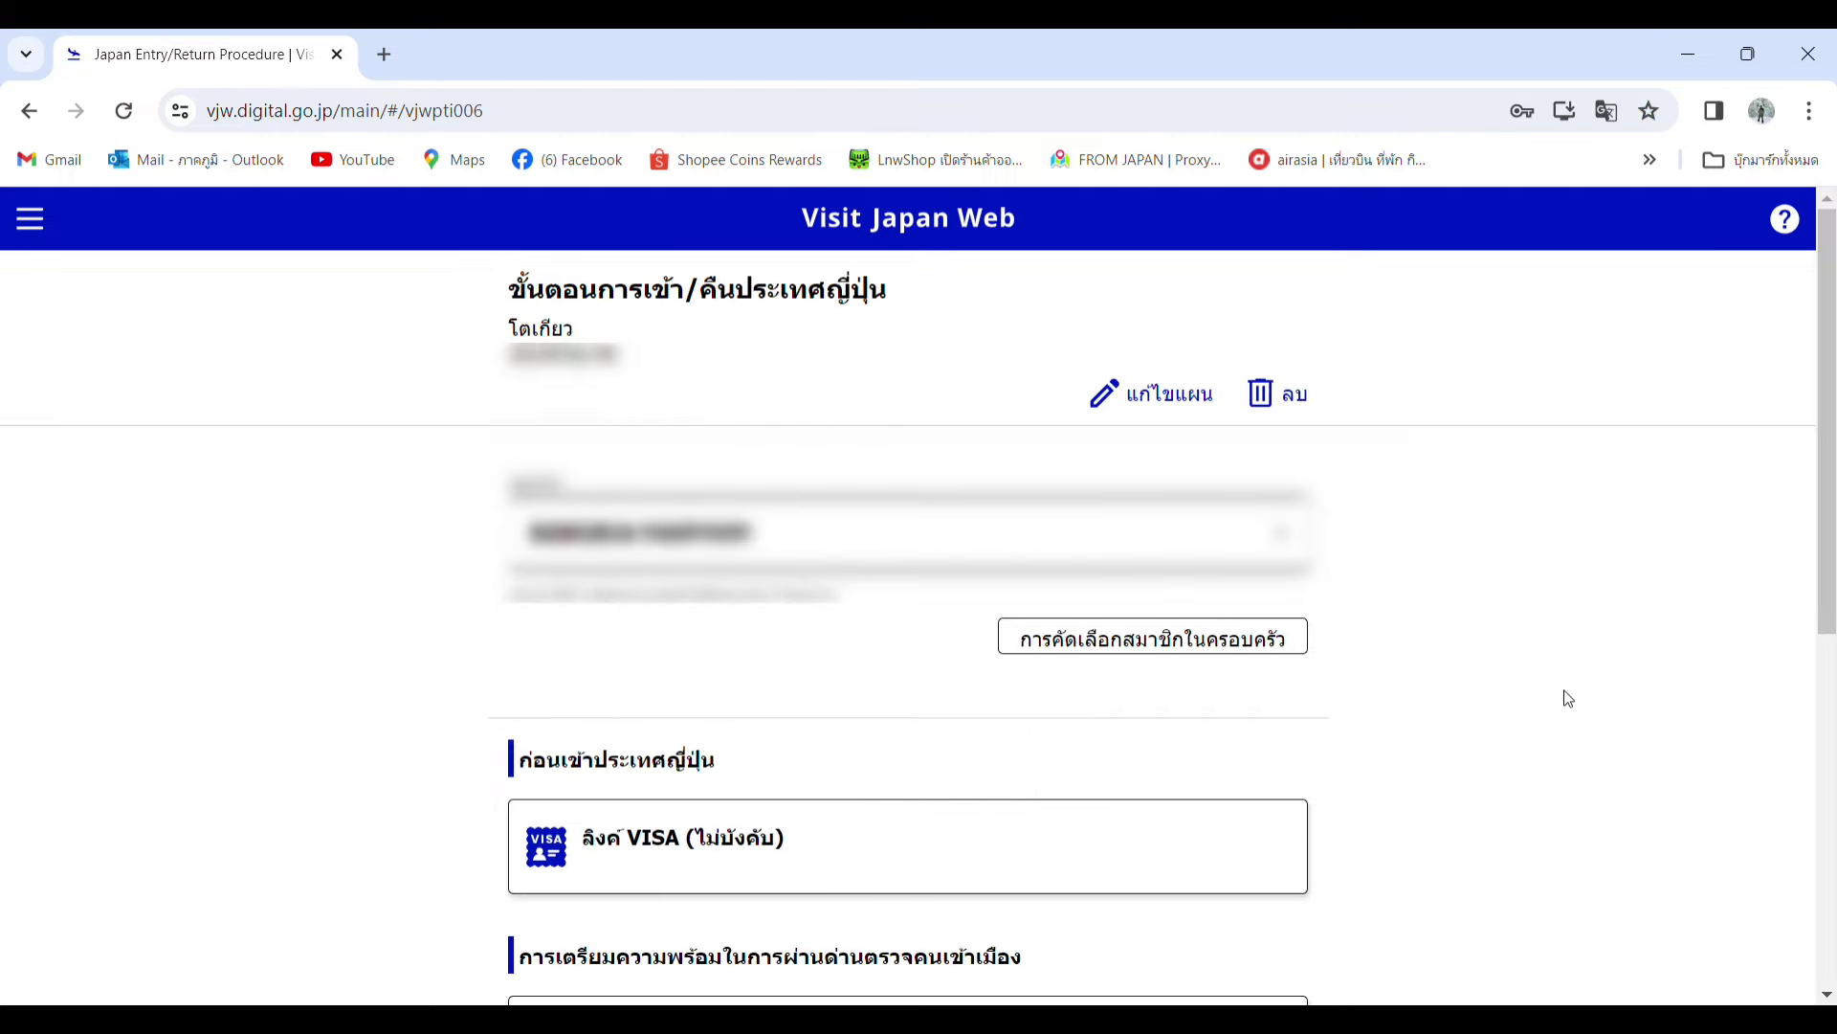
{"action": "scroll", "coordinate": [1569, 699], "scroll_direction": "down", "scroll_amount": 3}
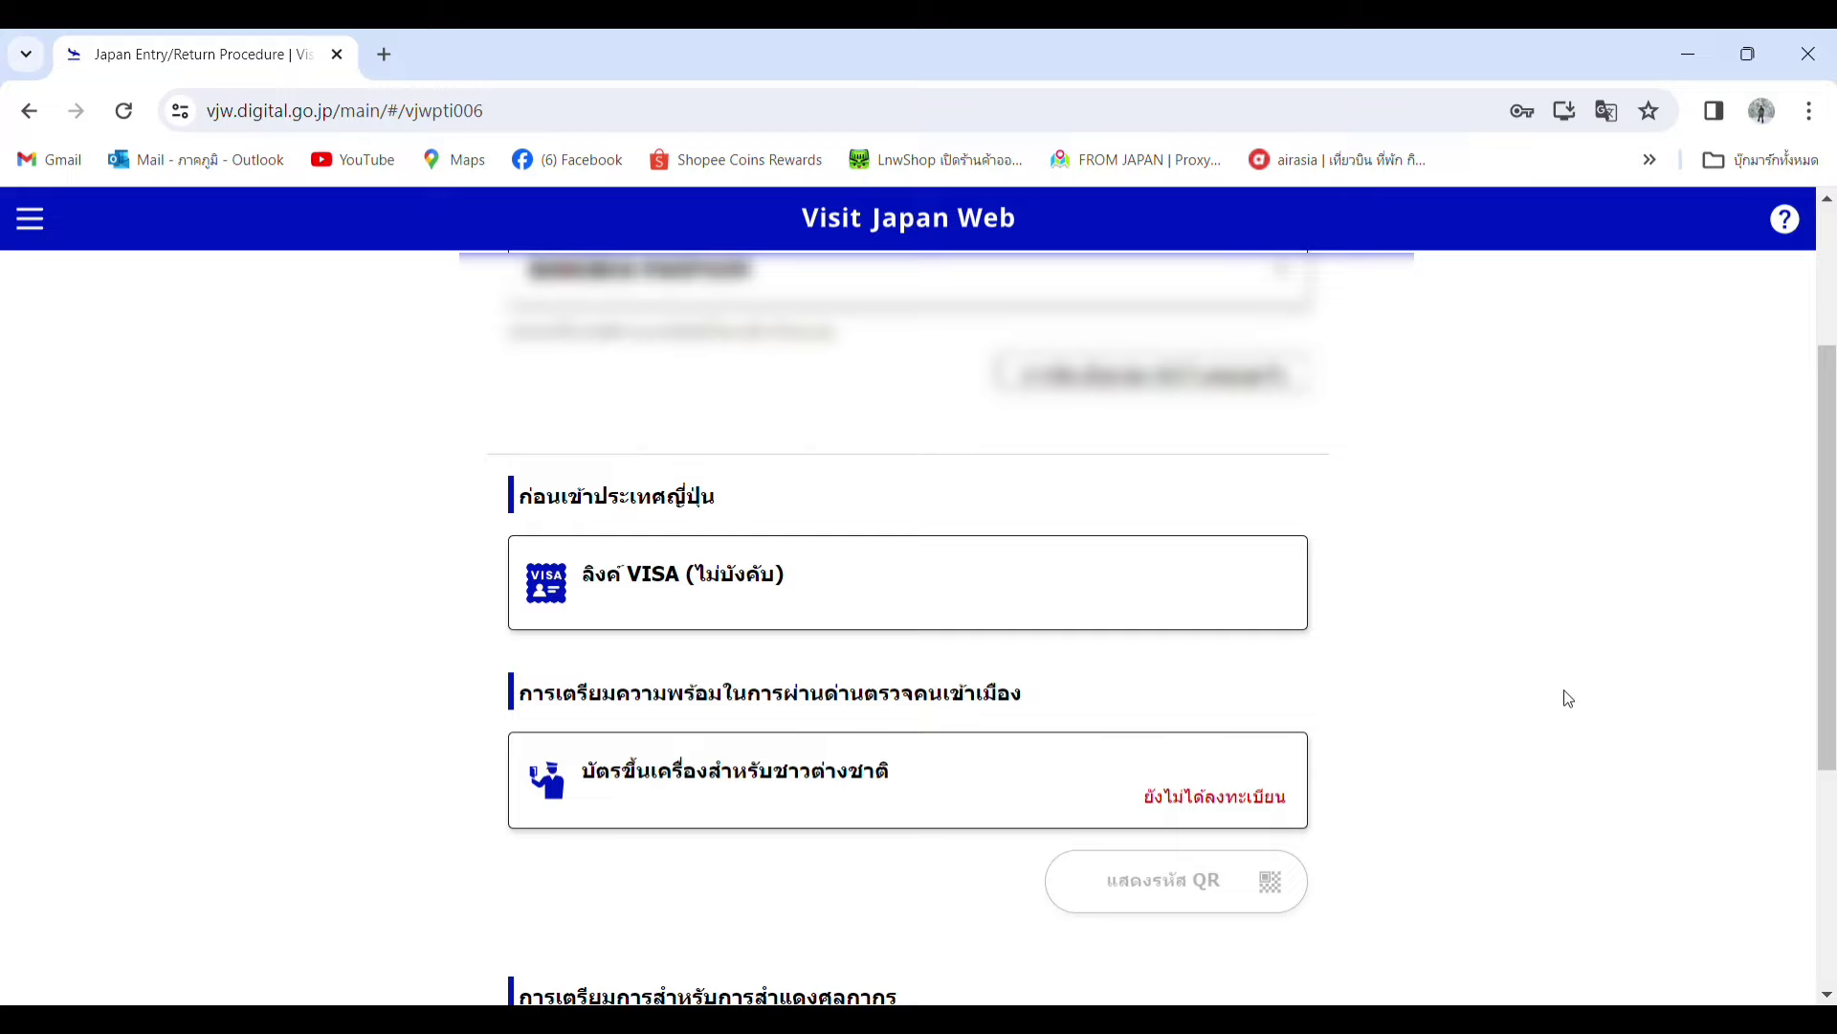
{"action": "left_click_drag", "start_coordinate": [1834, 709], "coordinate": [1833, 811]}
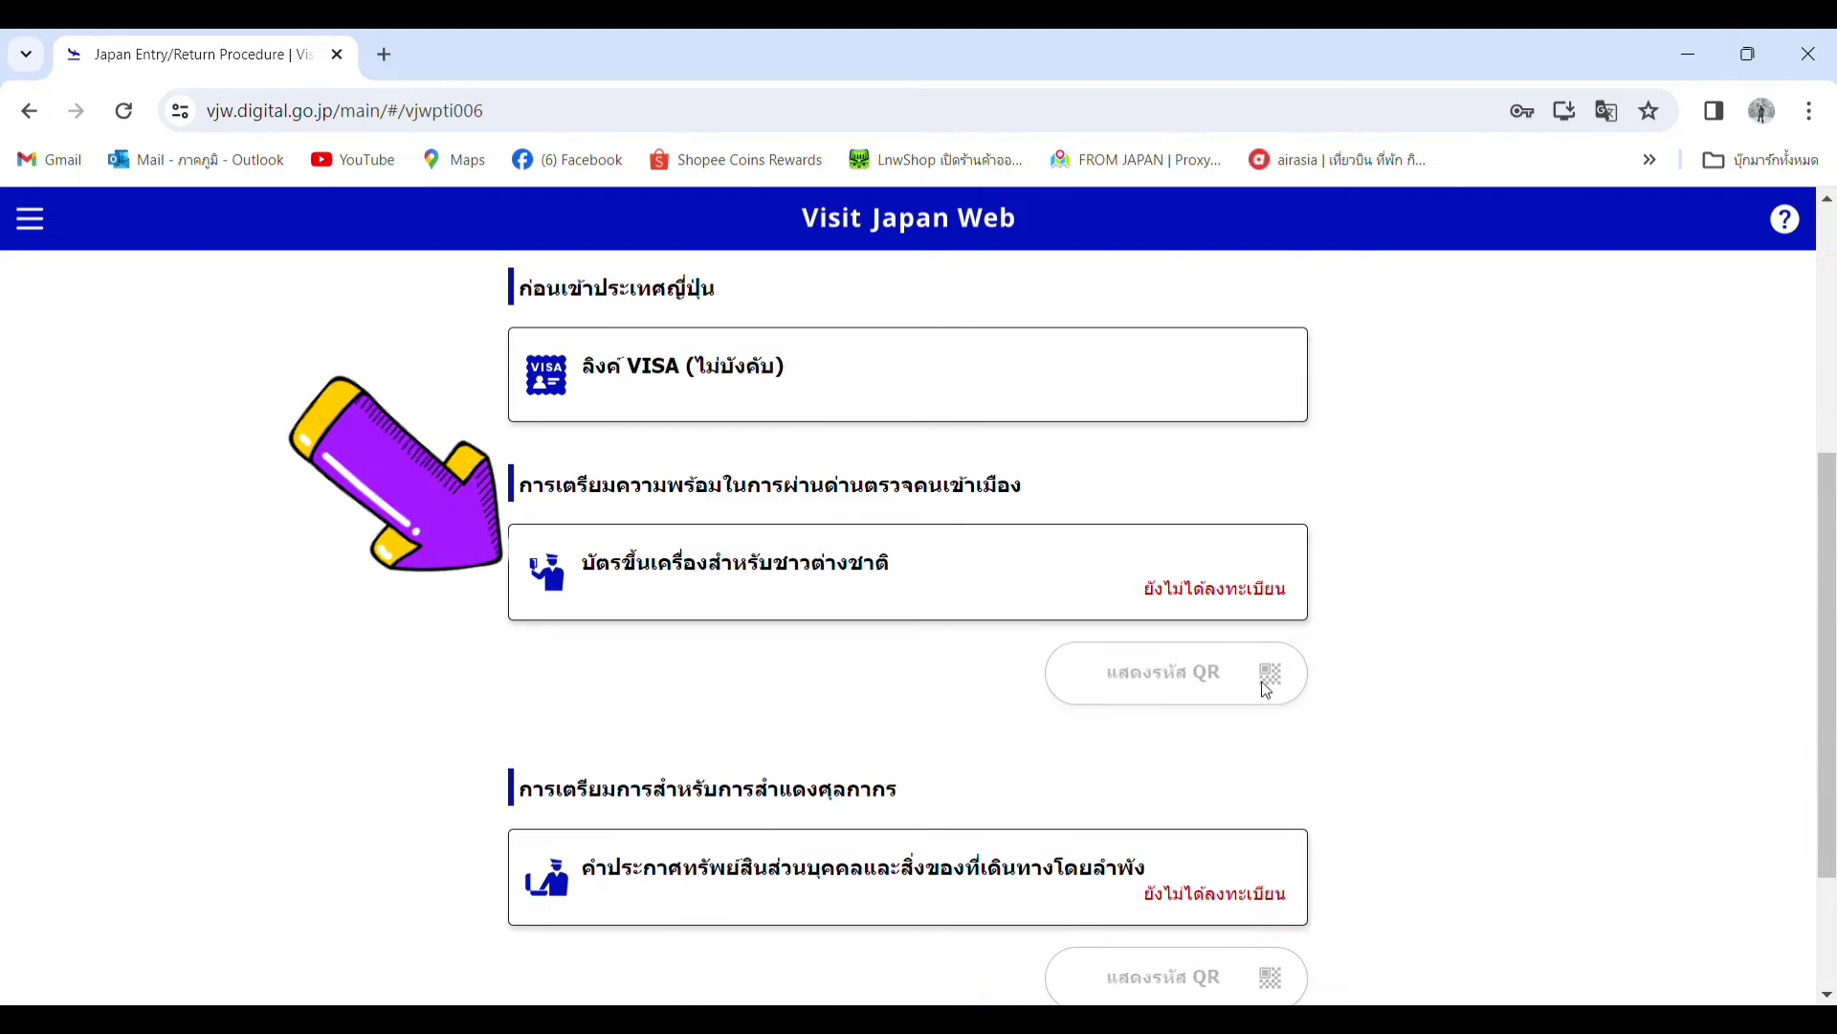
{"action": "left_click", "coordinate": [1249, 596]}
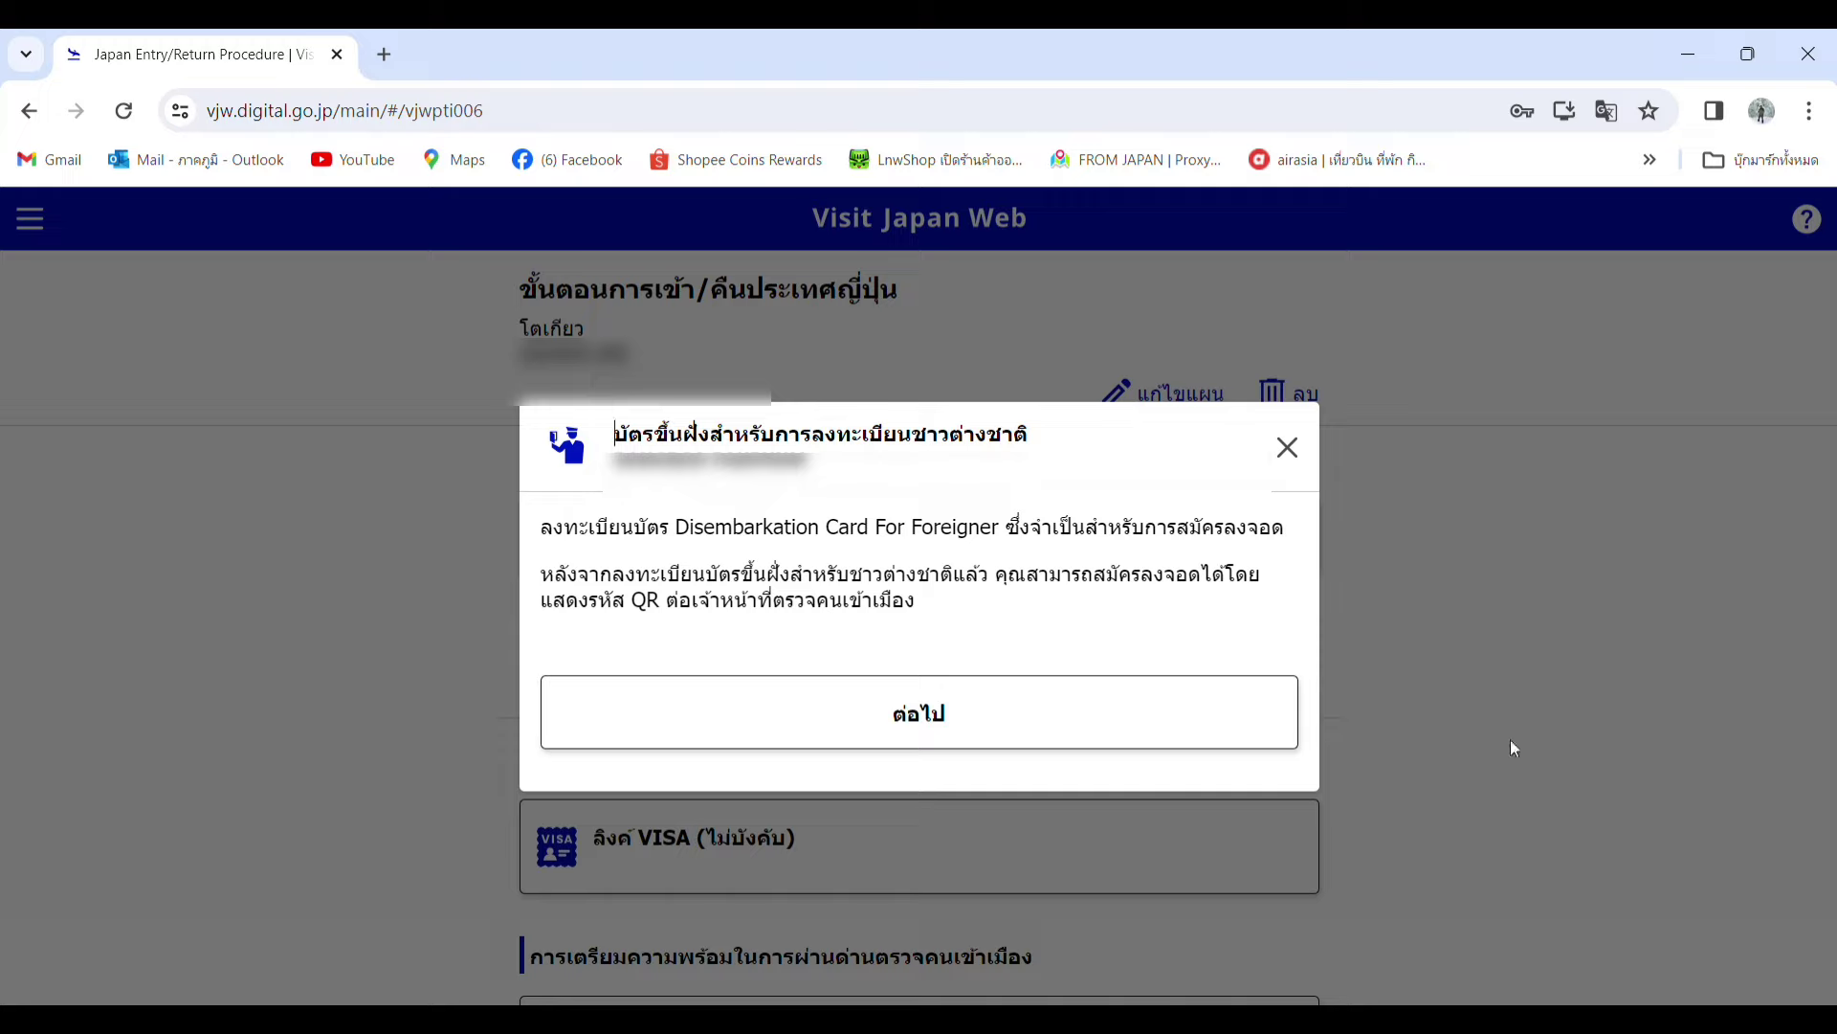
{"action": "left_click", "coordinate": [934, 720]}
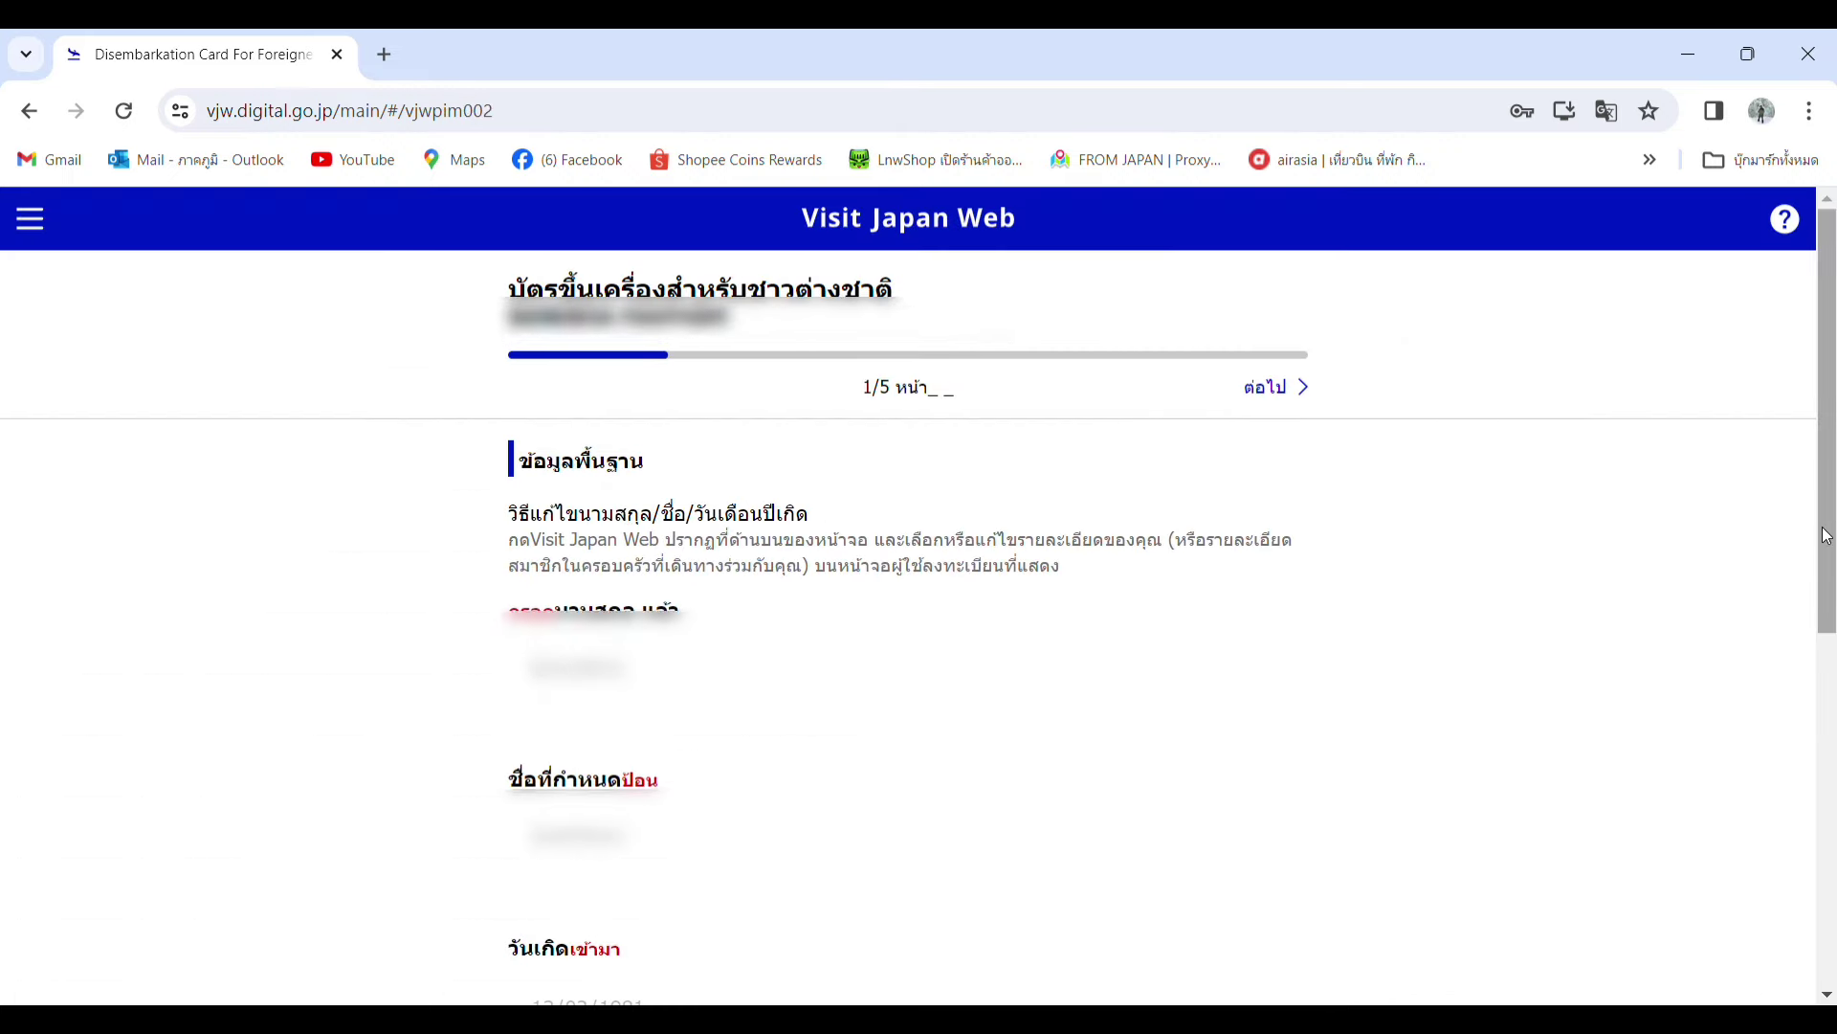
Fill in the home address with country THAILAND and city BANGKOK, and continue to the immigration information.
{"action": "left_click_drag", "start_coordinate": [1830, 536], "coordinate": [1833, 892]}
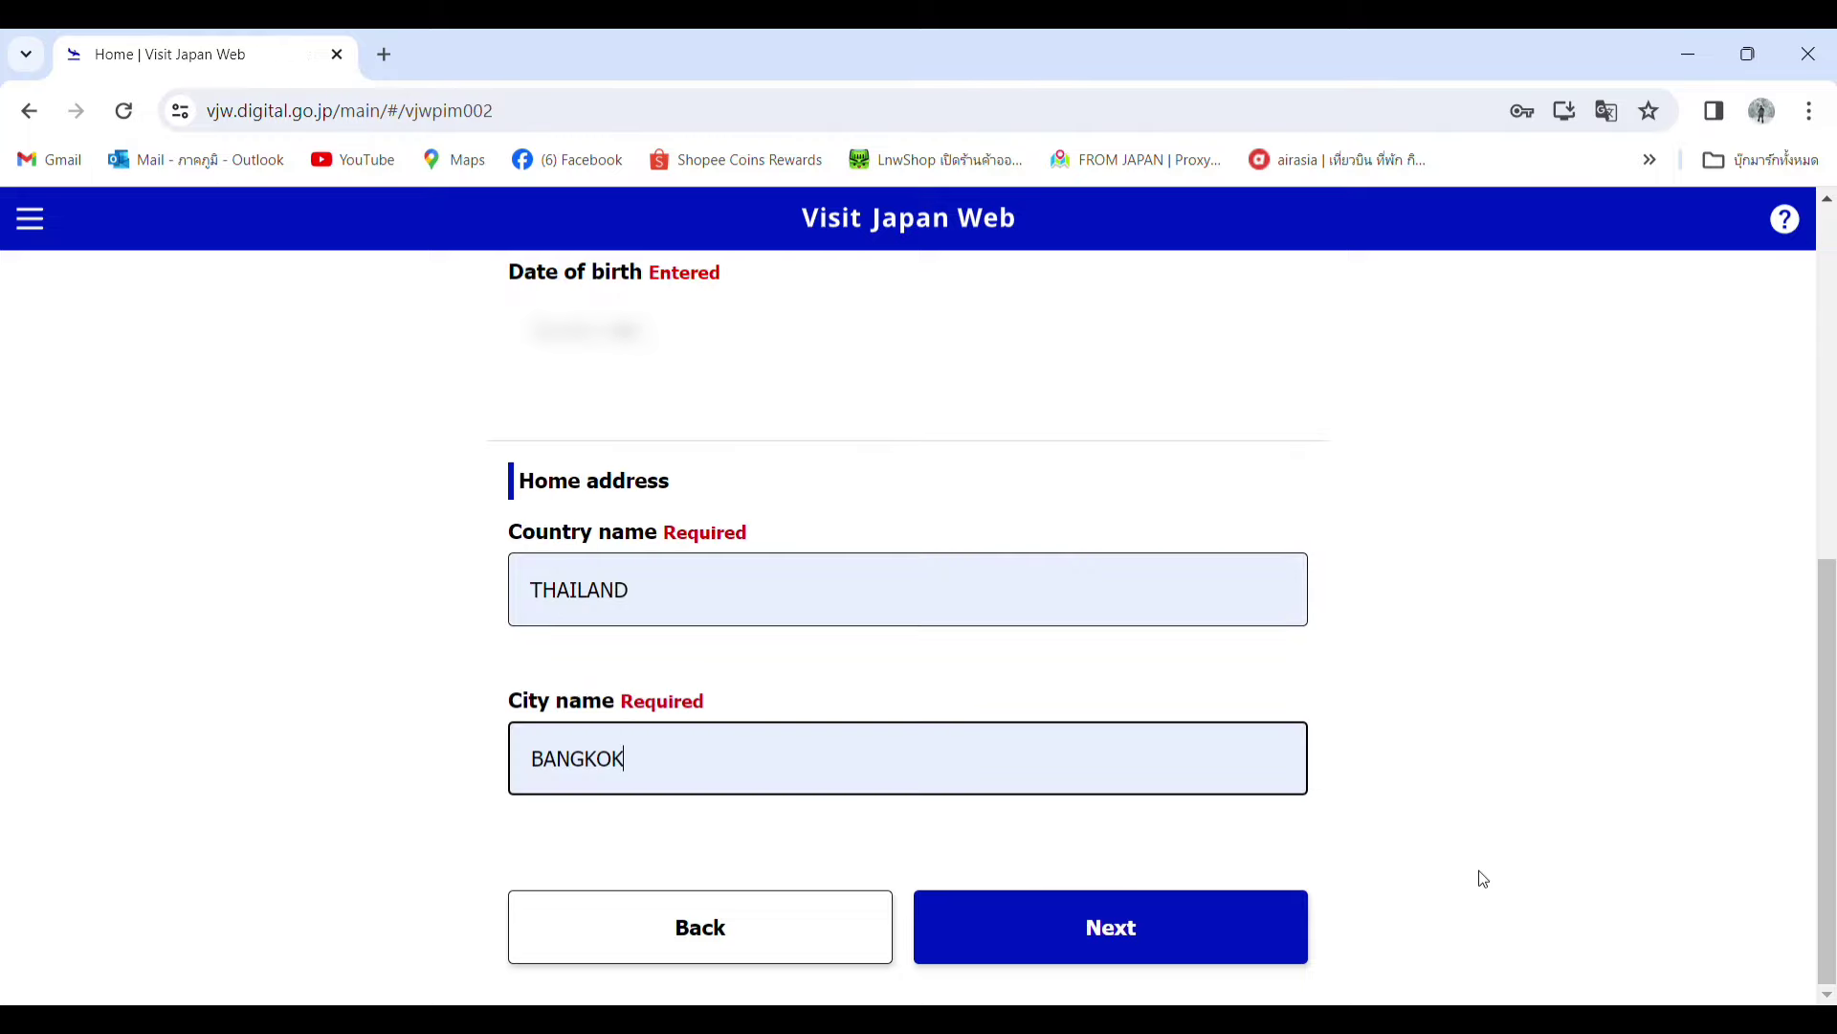
{"action": "left_click", "coordinate": [1121, 952]}
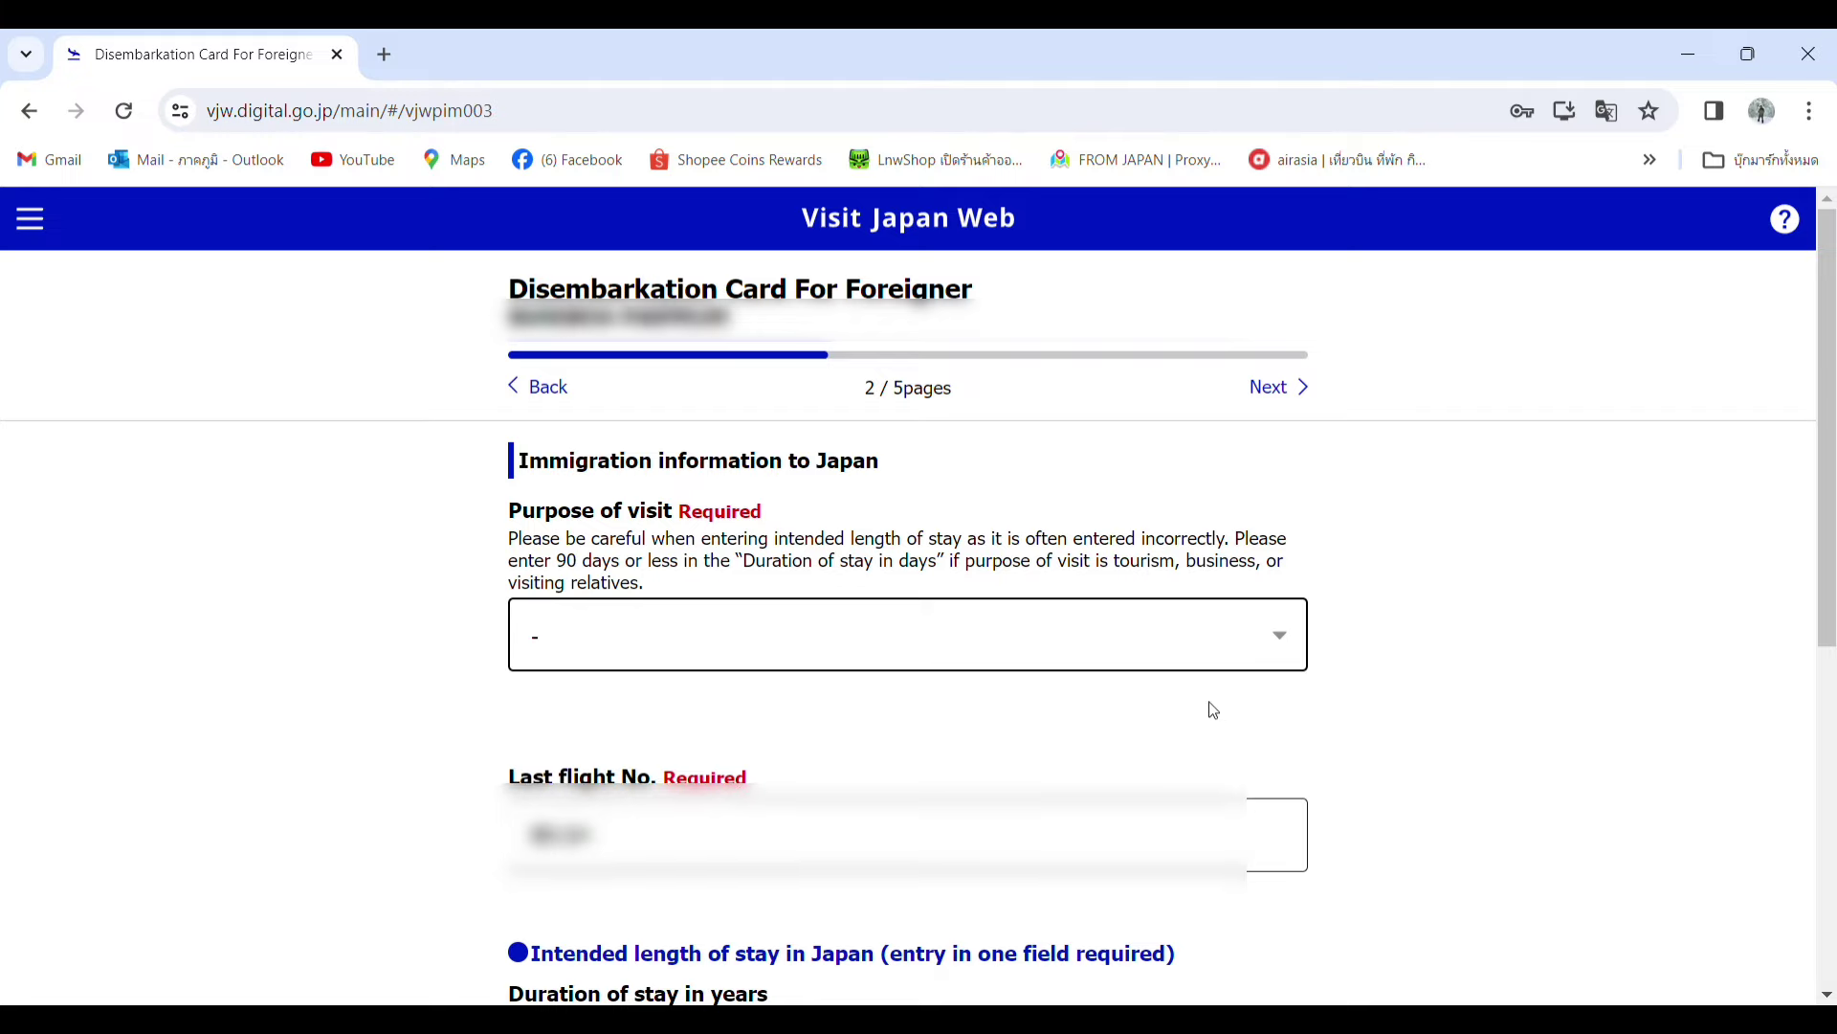
Set the purpose of visit to Tourism and the duration of stay to 7 days, and continue to the next page.
{"action": "key", "text": "Down"}
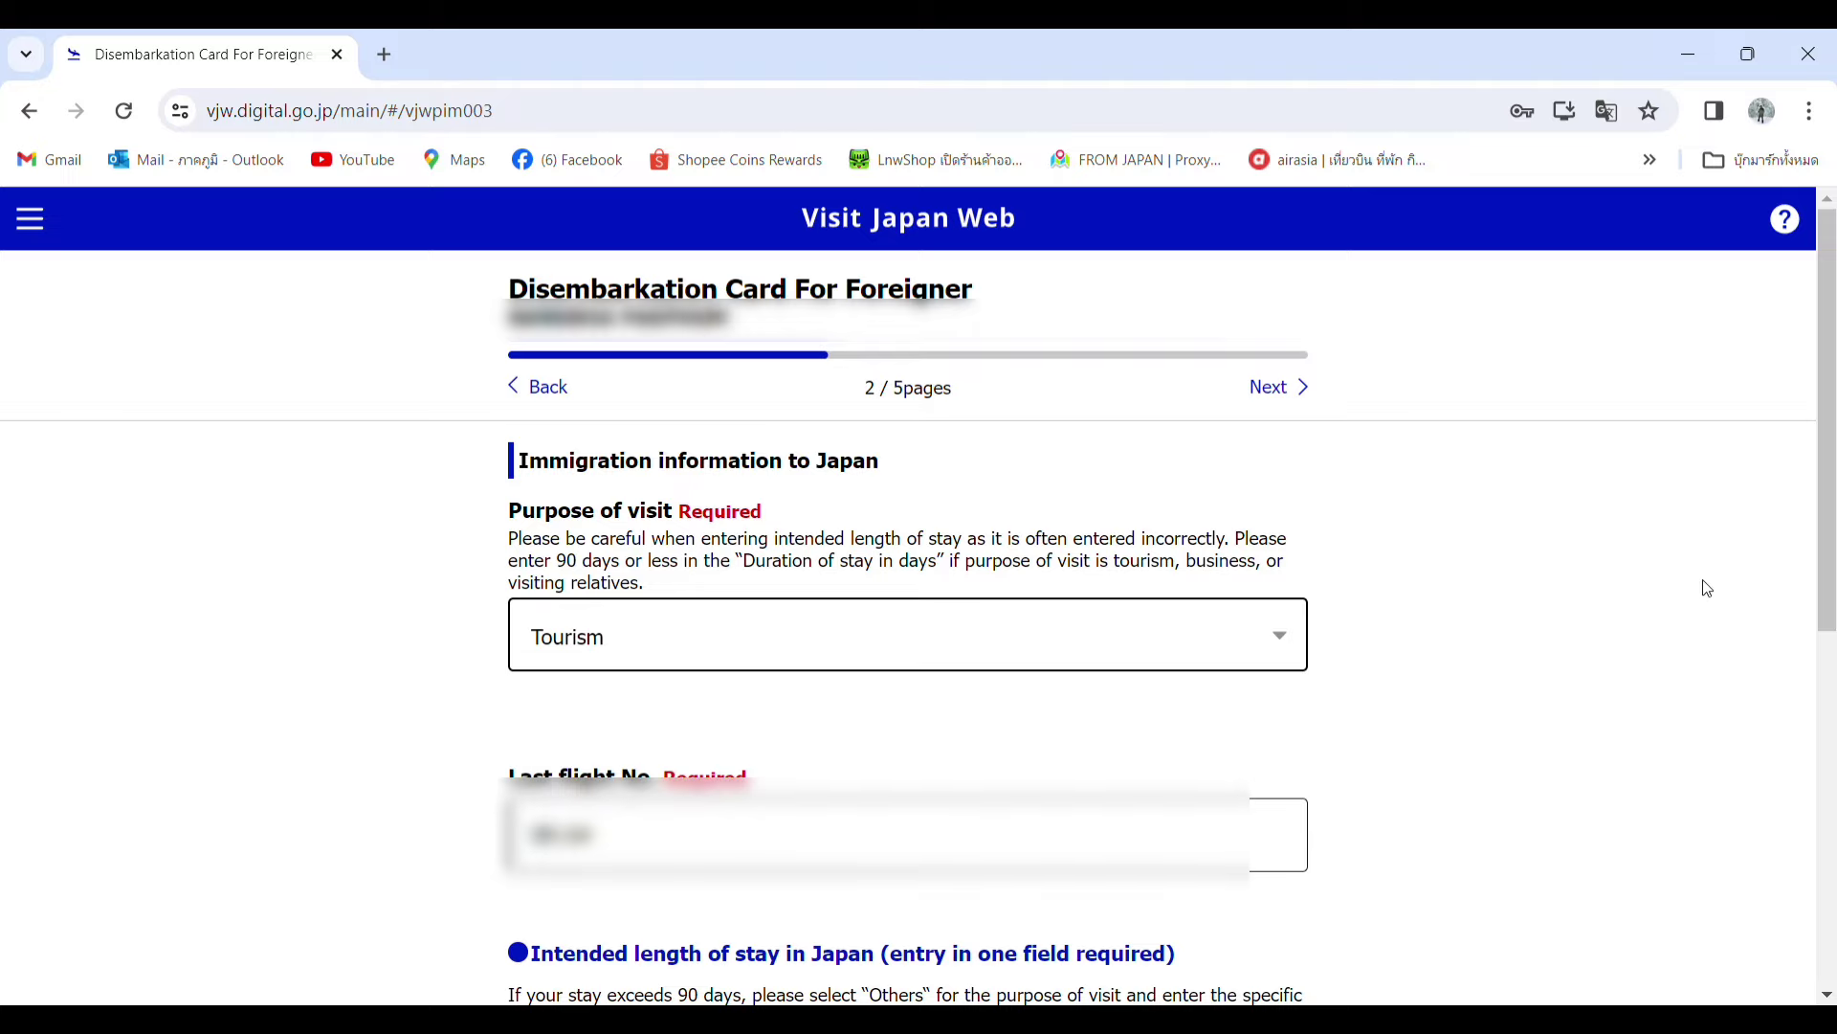
{"action": "left_click_drag", "start_coordinate": [1827, 590], "coordinate": [1833, 783]}
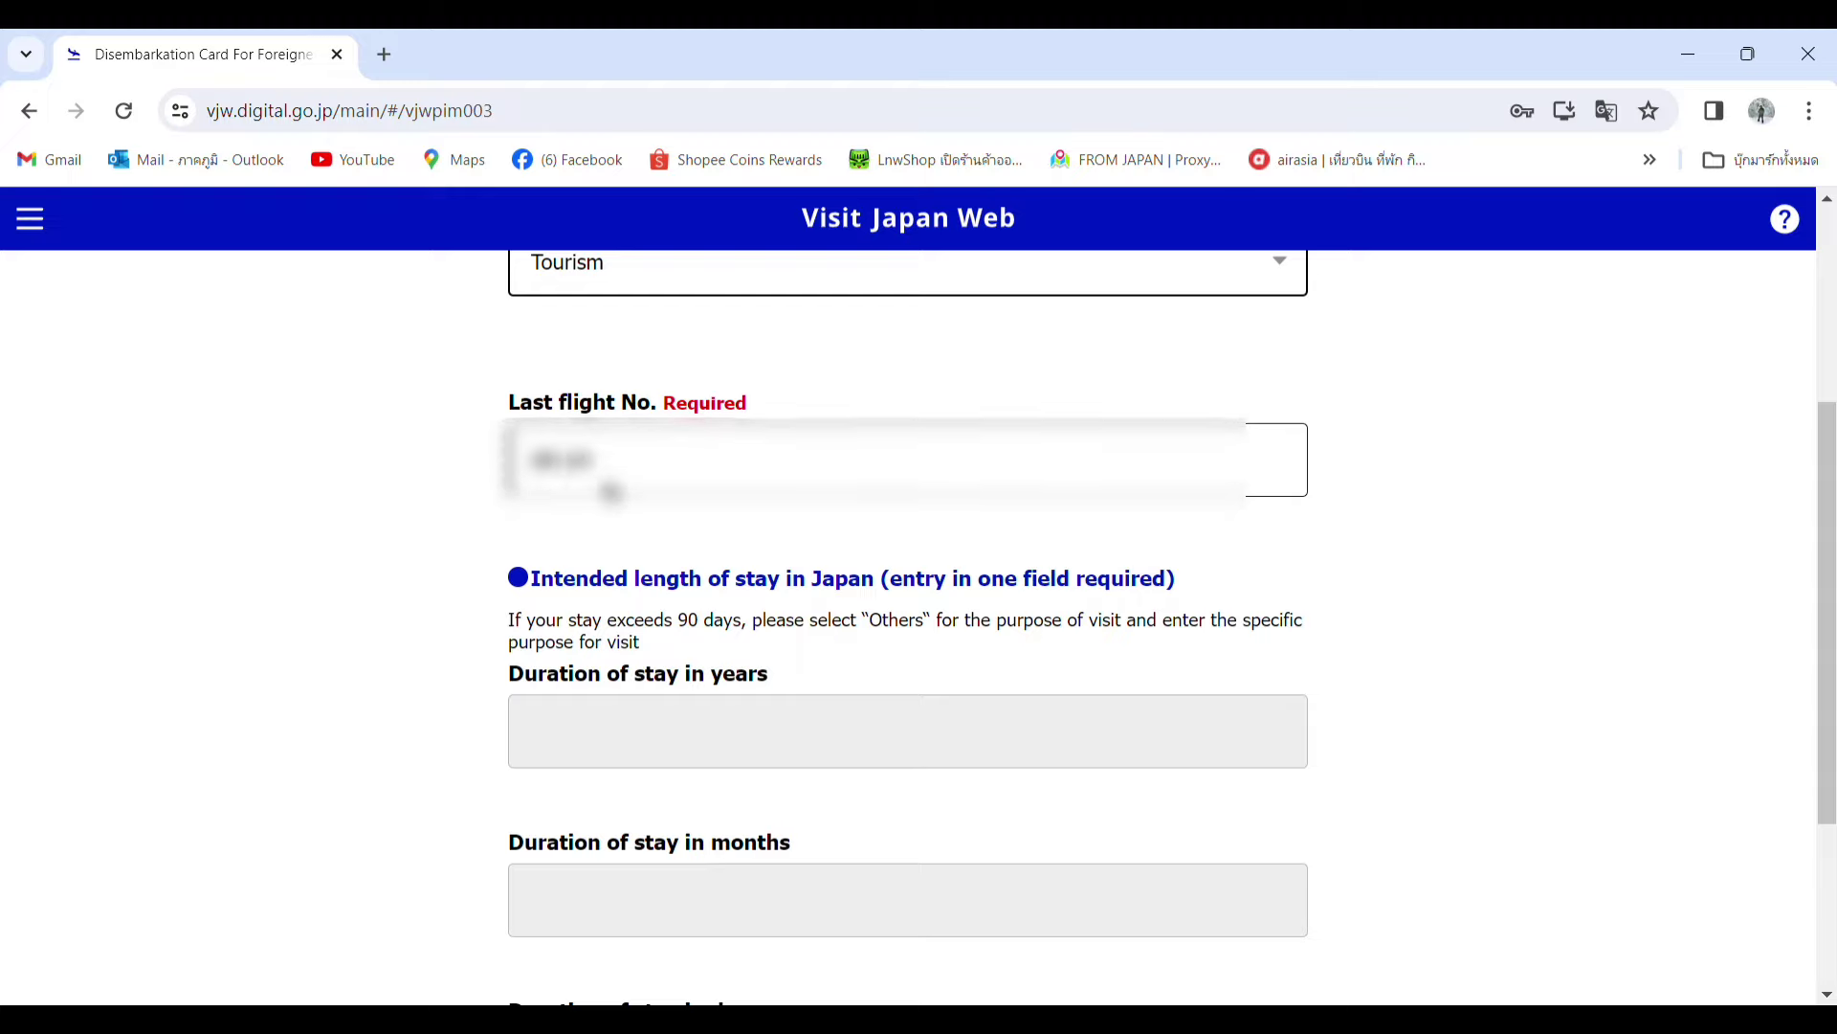
{"action": "left_click_drag", "start_coordinate": [1829, 676], "coordinate": [1832, 780]}
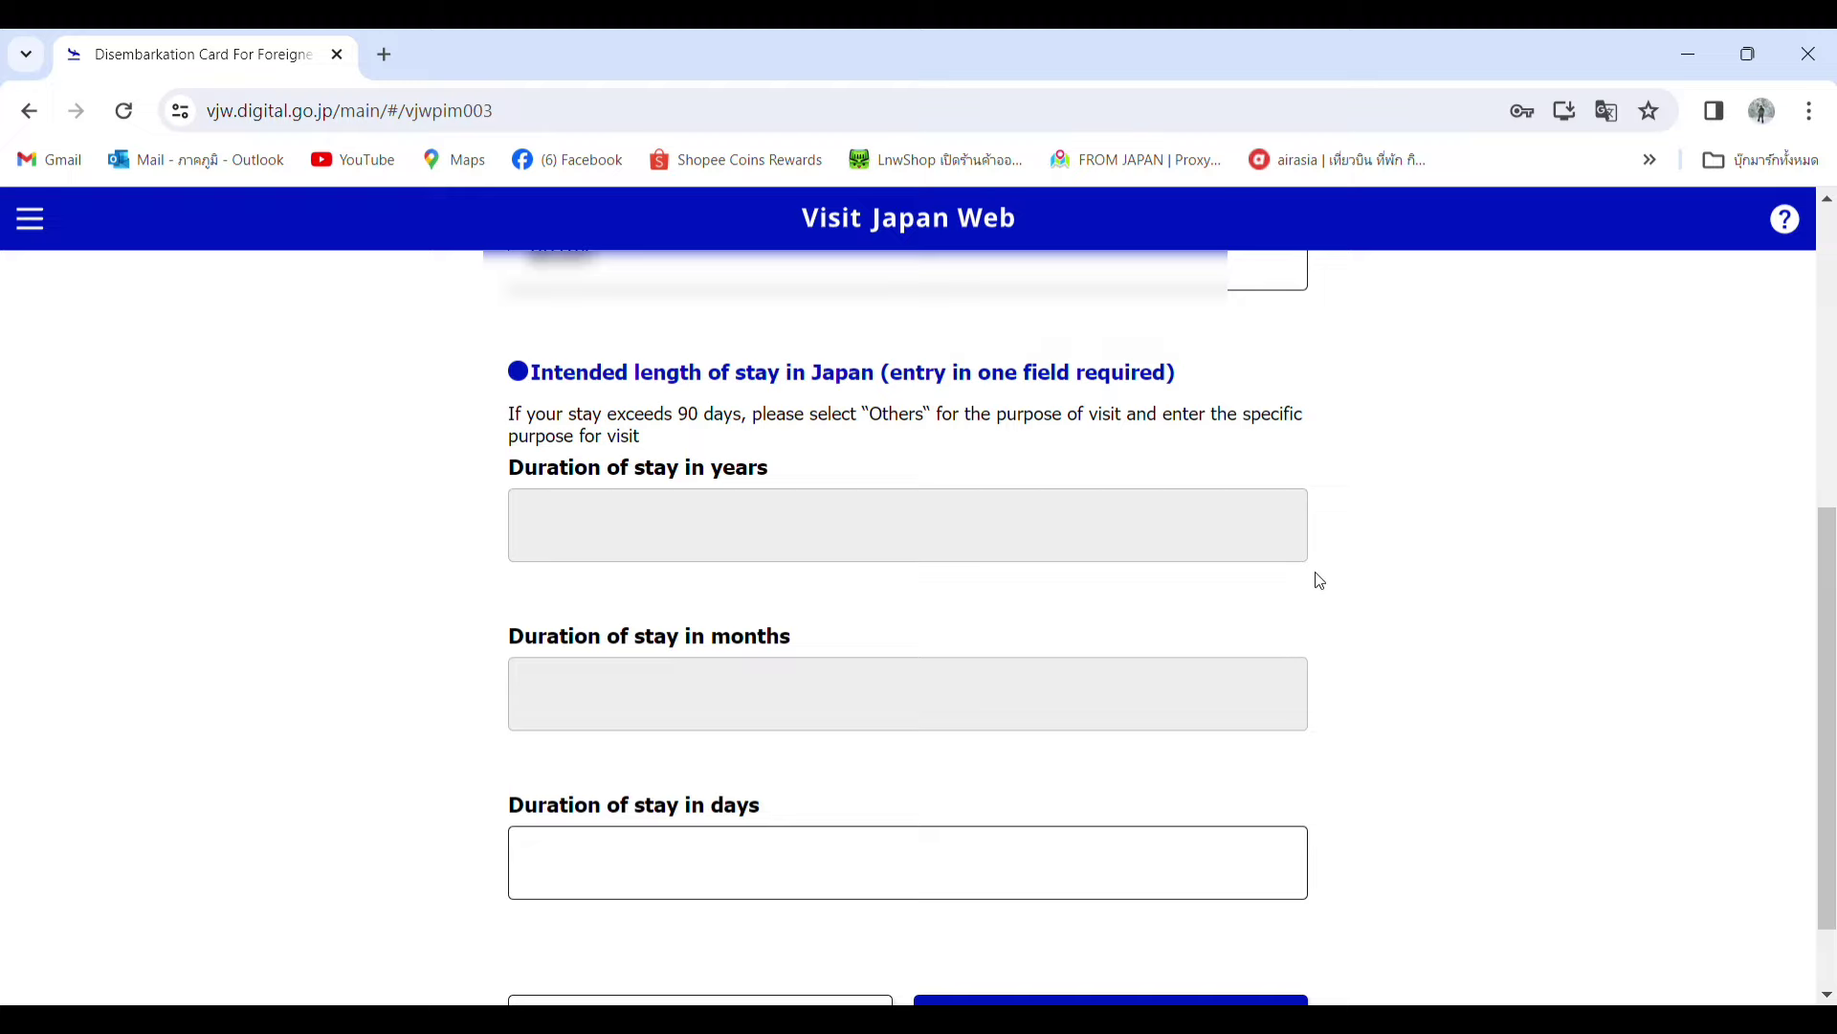
{"action": "left_click", "coordinate": [736, 877]}
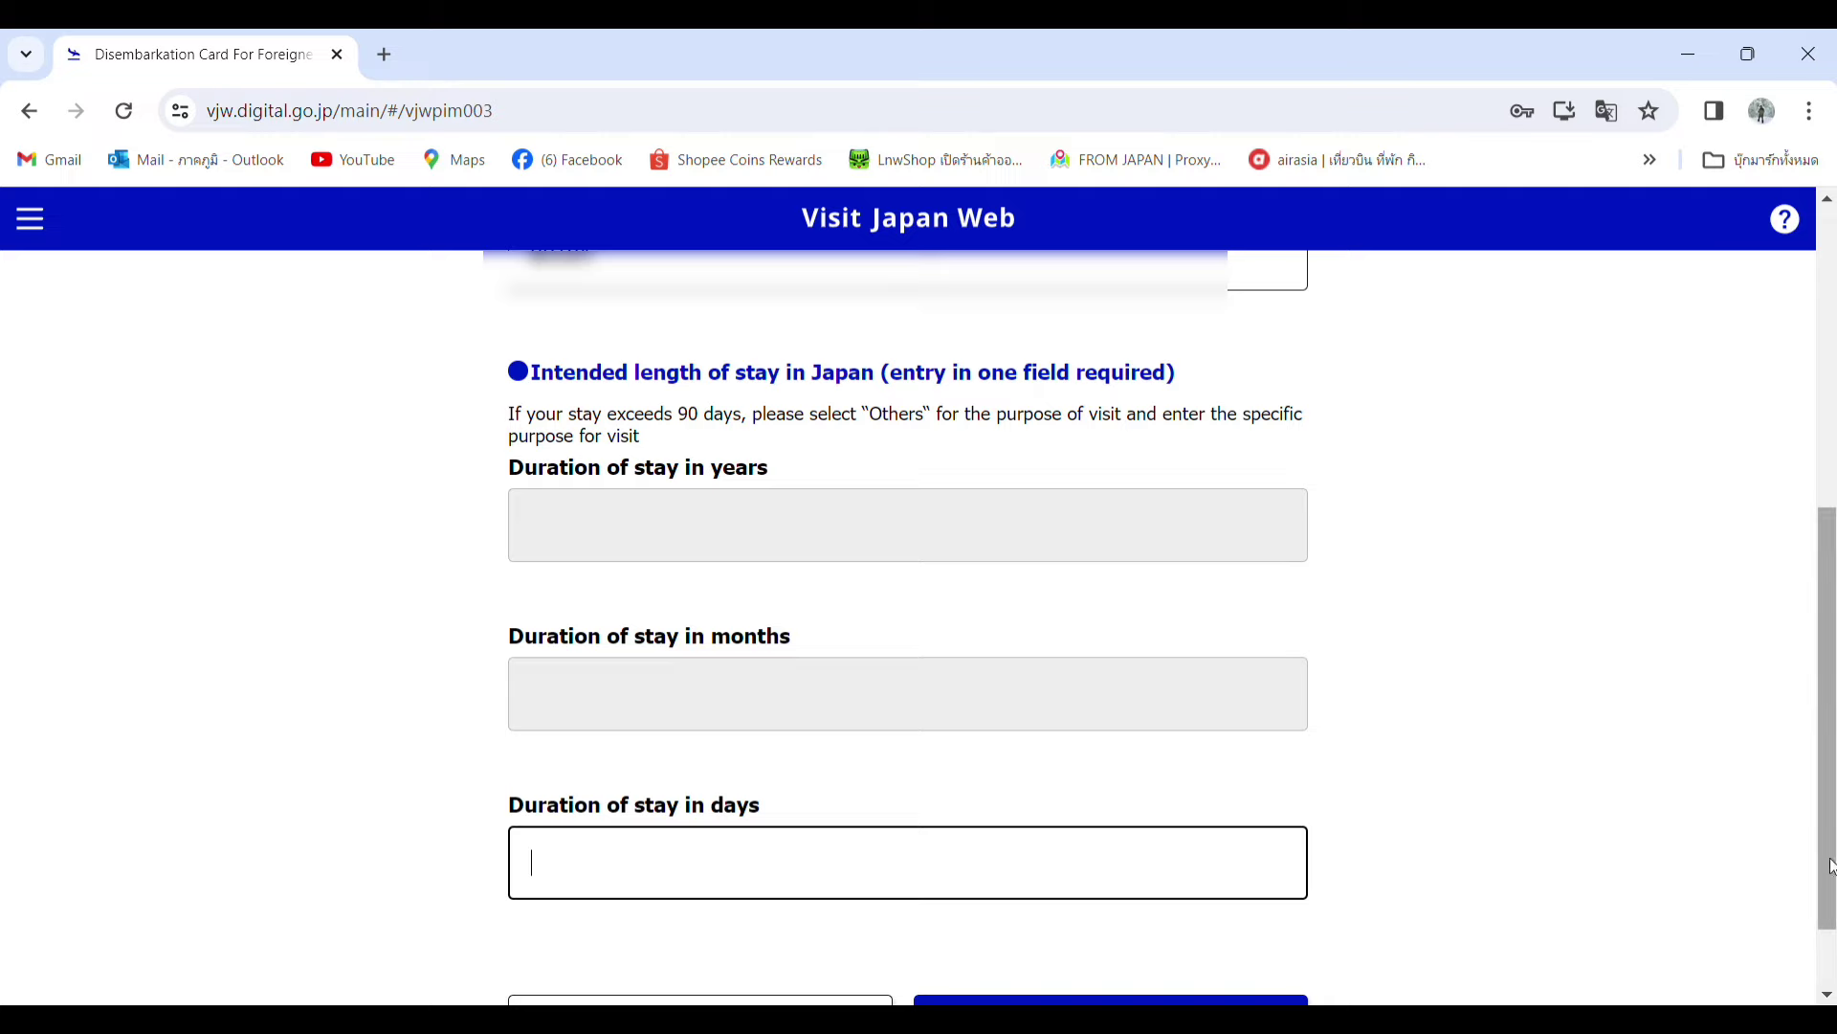
{"action": "scroll", "coordinate": [1832, 866], "scroll_direction": "down", "scroll_amount": 1}
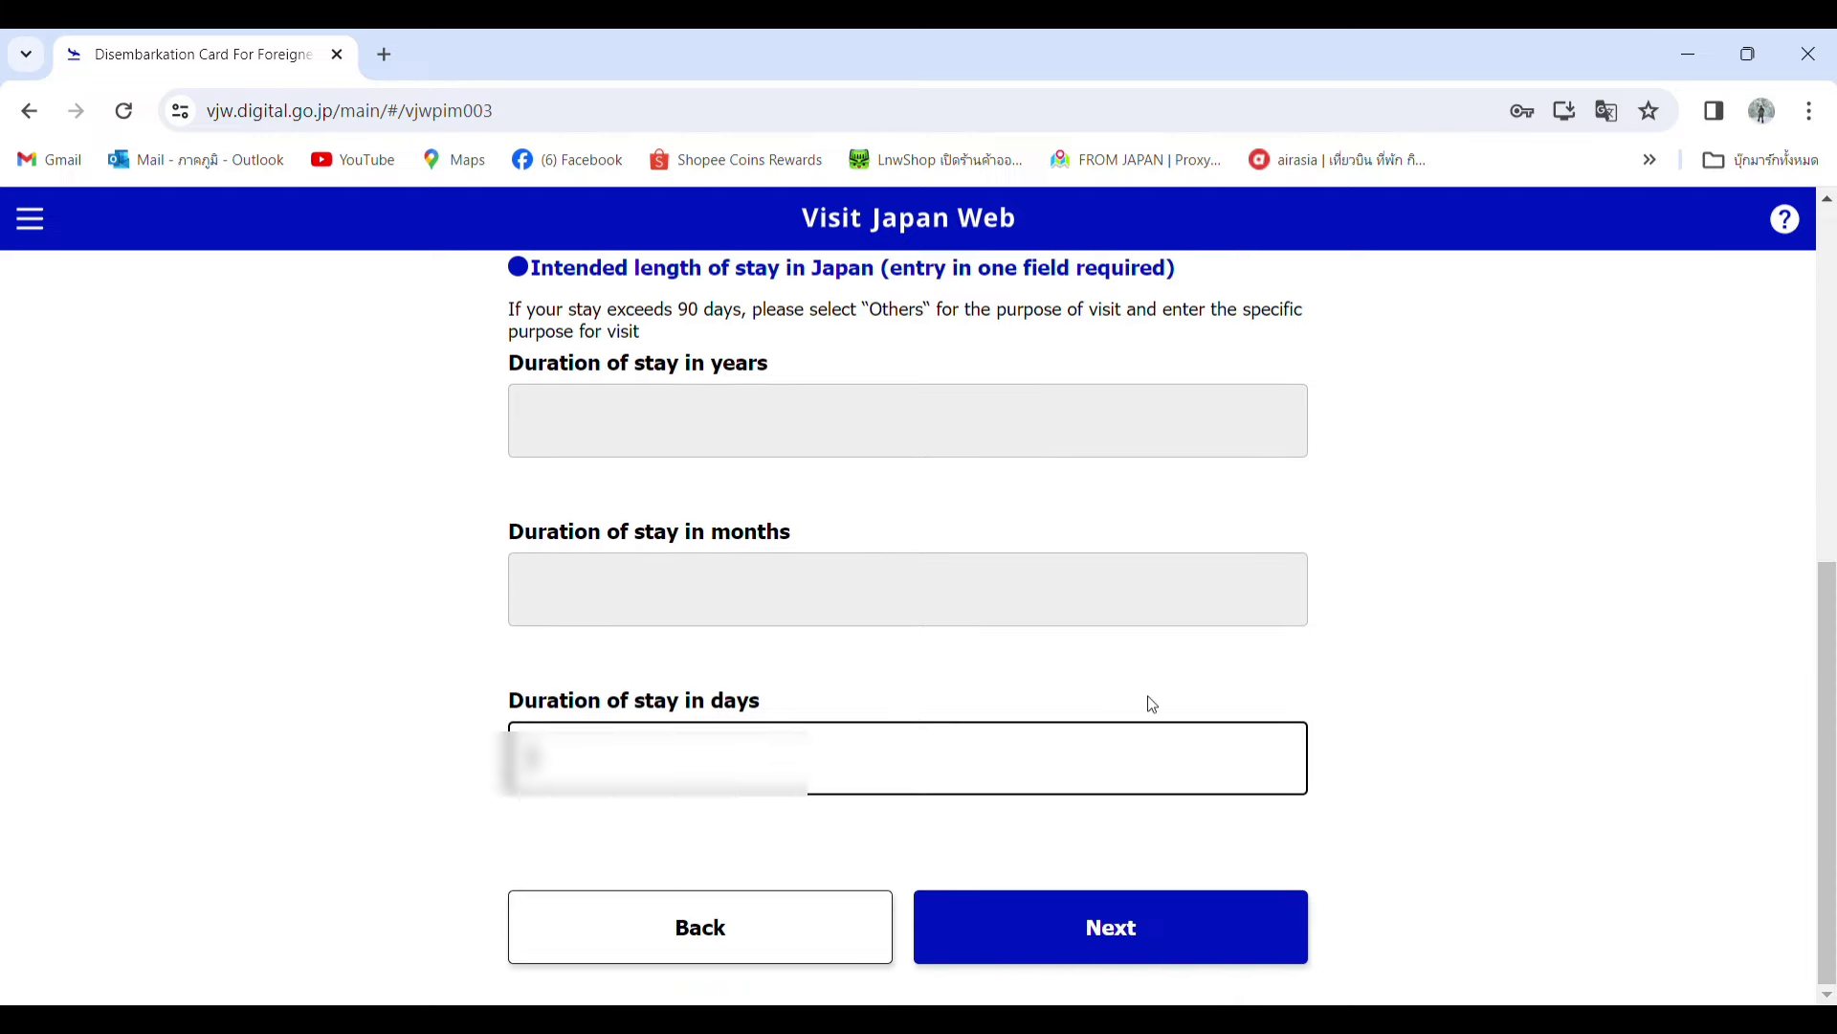
{"action": "type", "text": "7"}
{"action": "left_click", "coordinate": [1118, 953]}
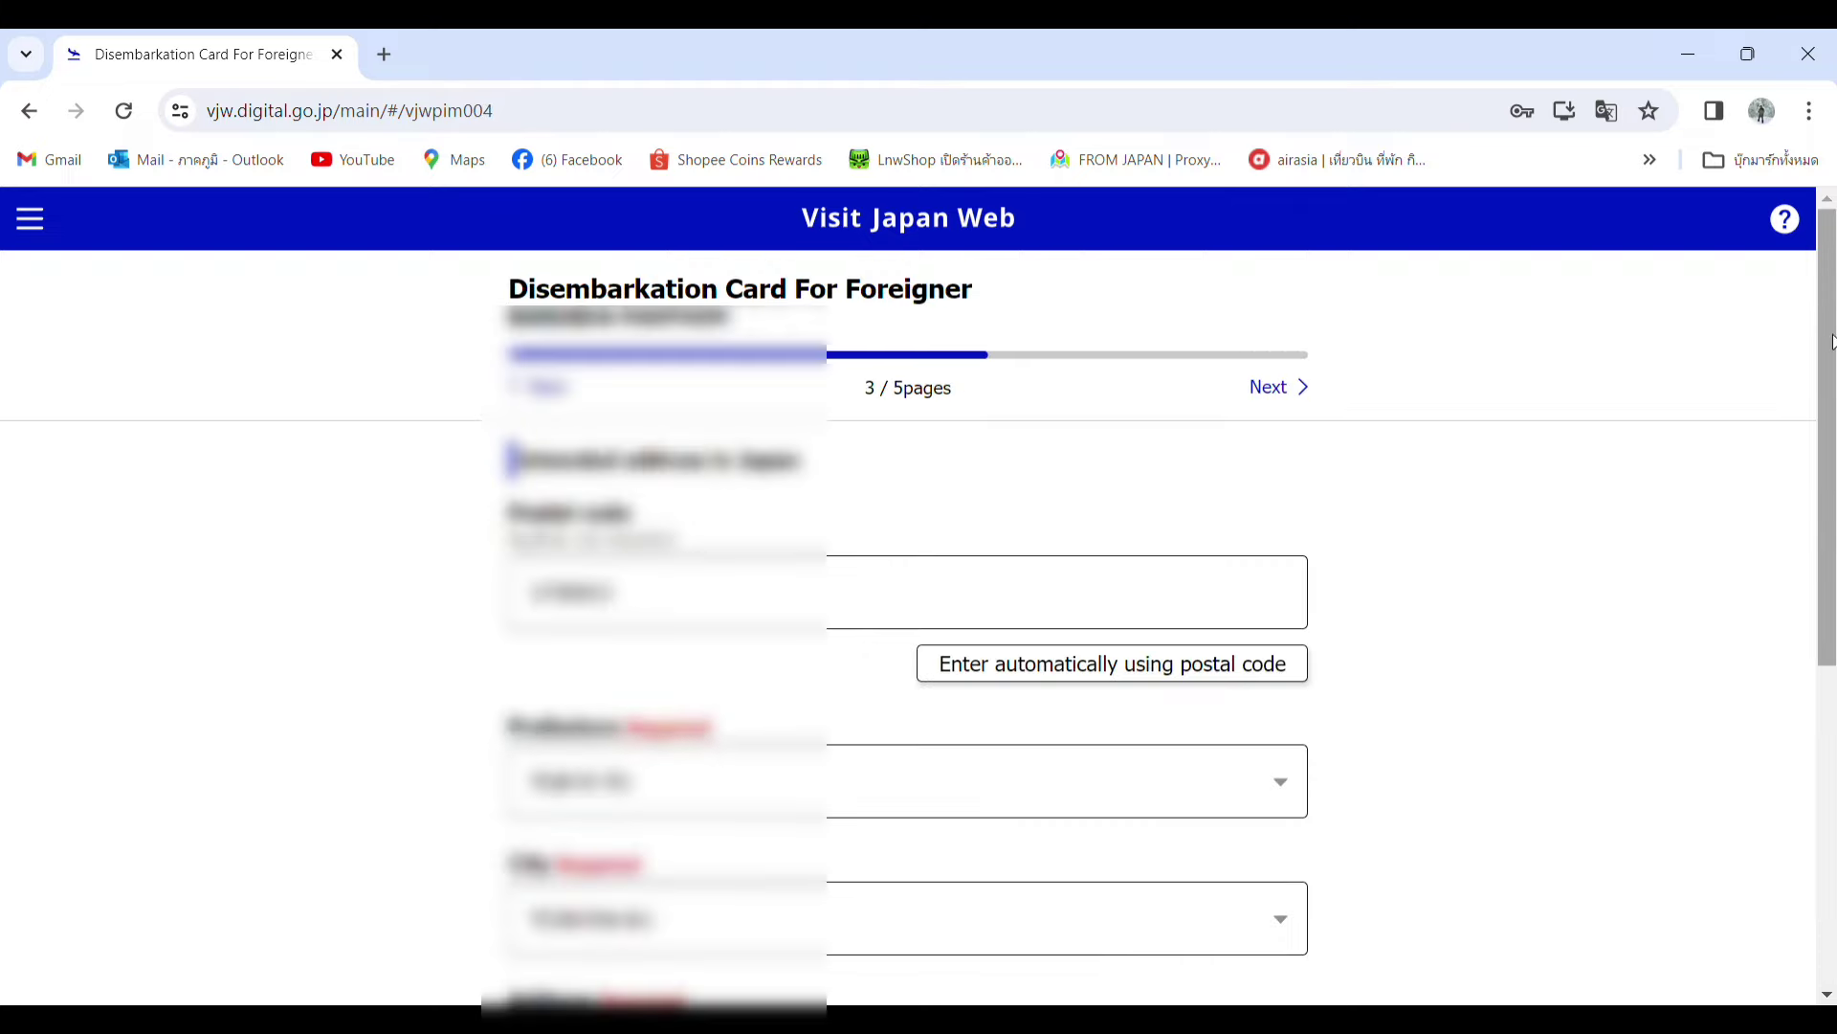
Accept the prefilled intended address in Japan and continue to the disembarkation card's questions.
{"action": "scroll", "coordinate": [1823, 478], "scroll_direction": "down", "scroll_amount": 2}
{"action": "left_click_drag", "start_coordinate": [1833, 442], "coordinate": [1833, 691]}
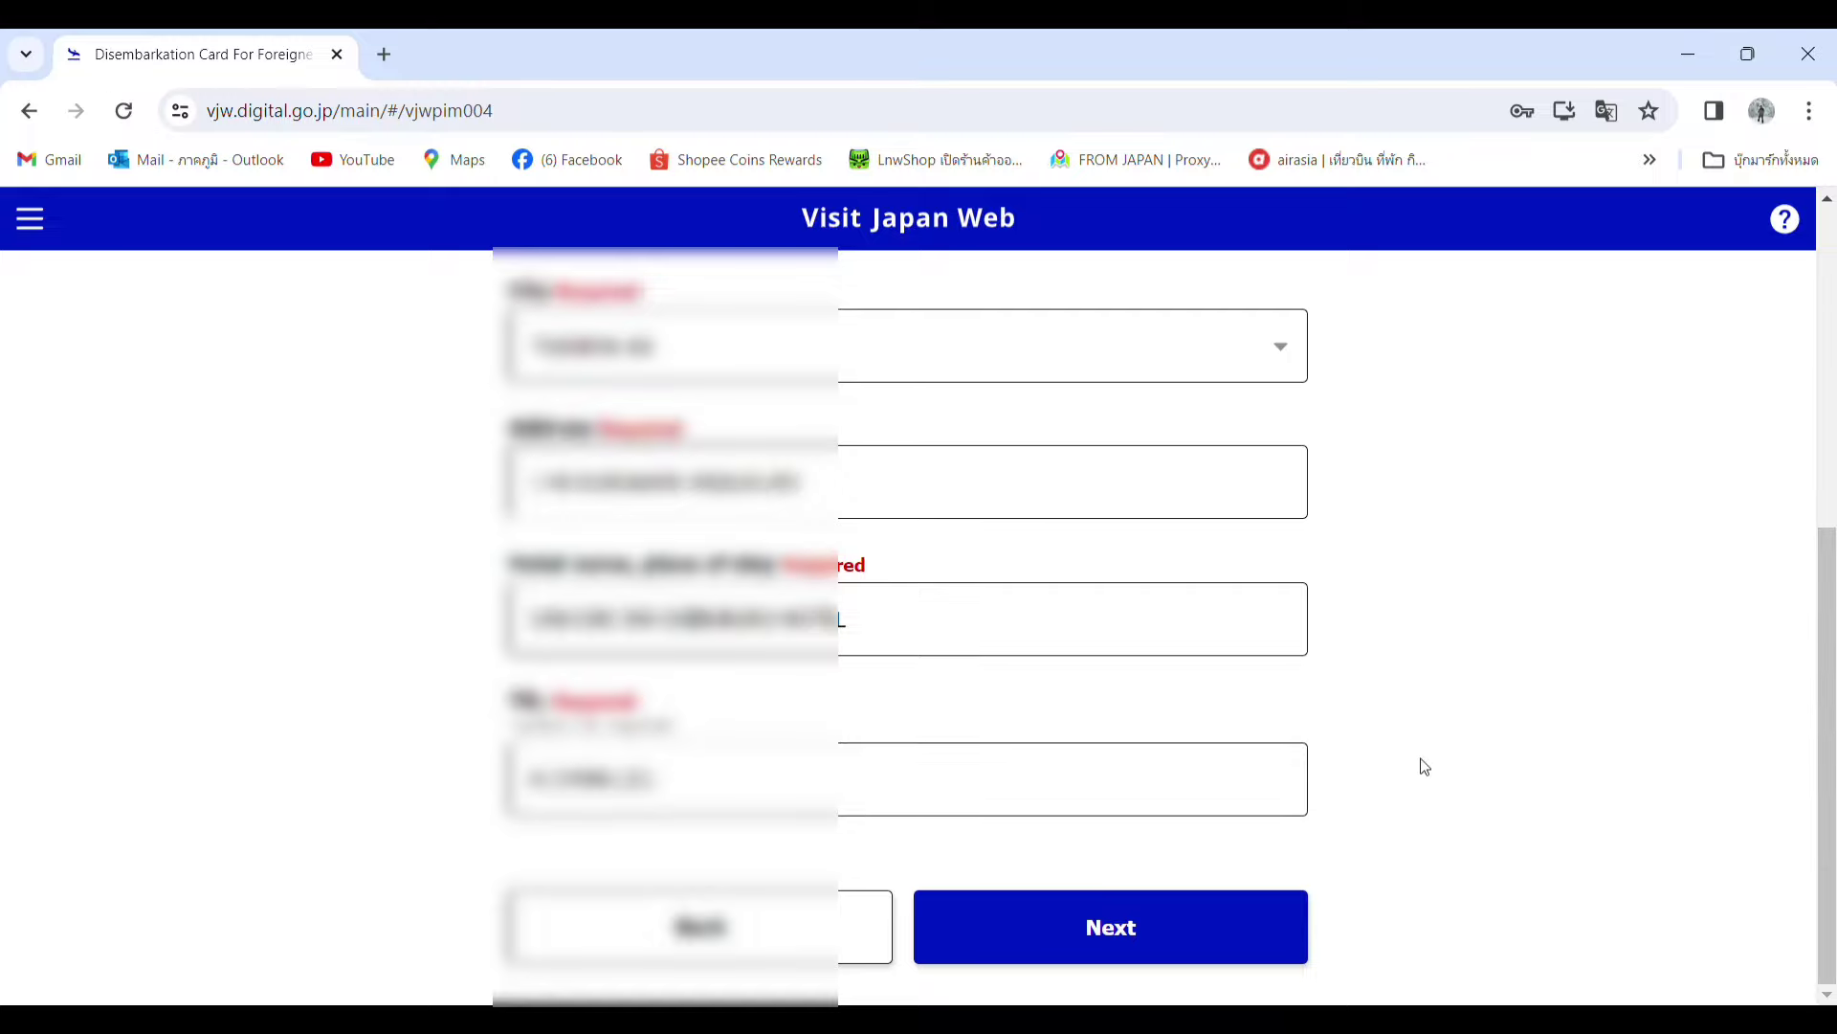
{"action": "left_click", "coordinate": [1120, 959]}
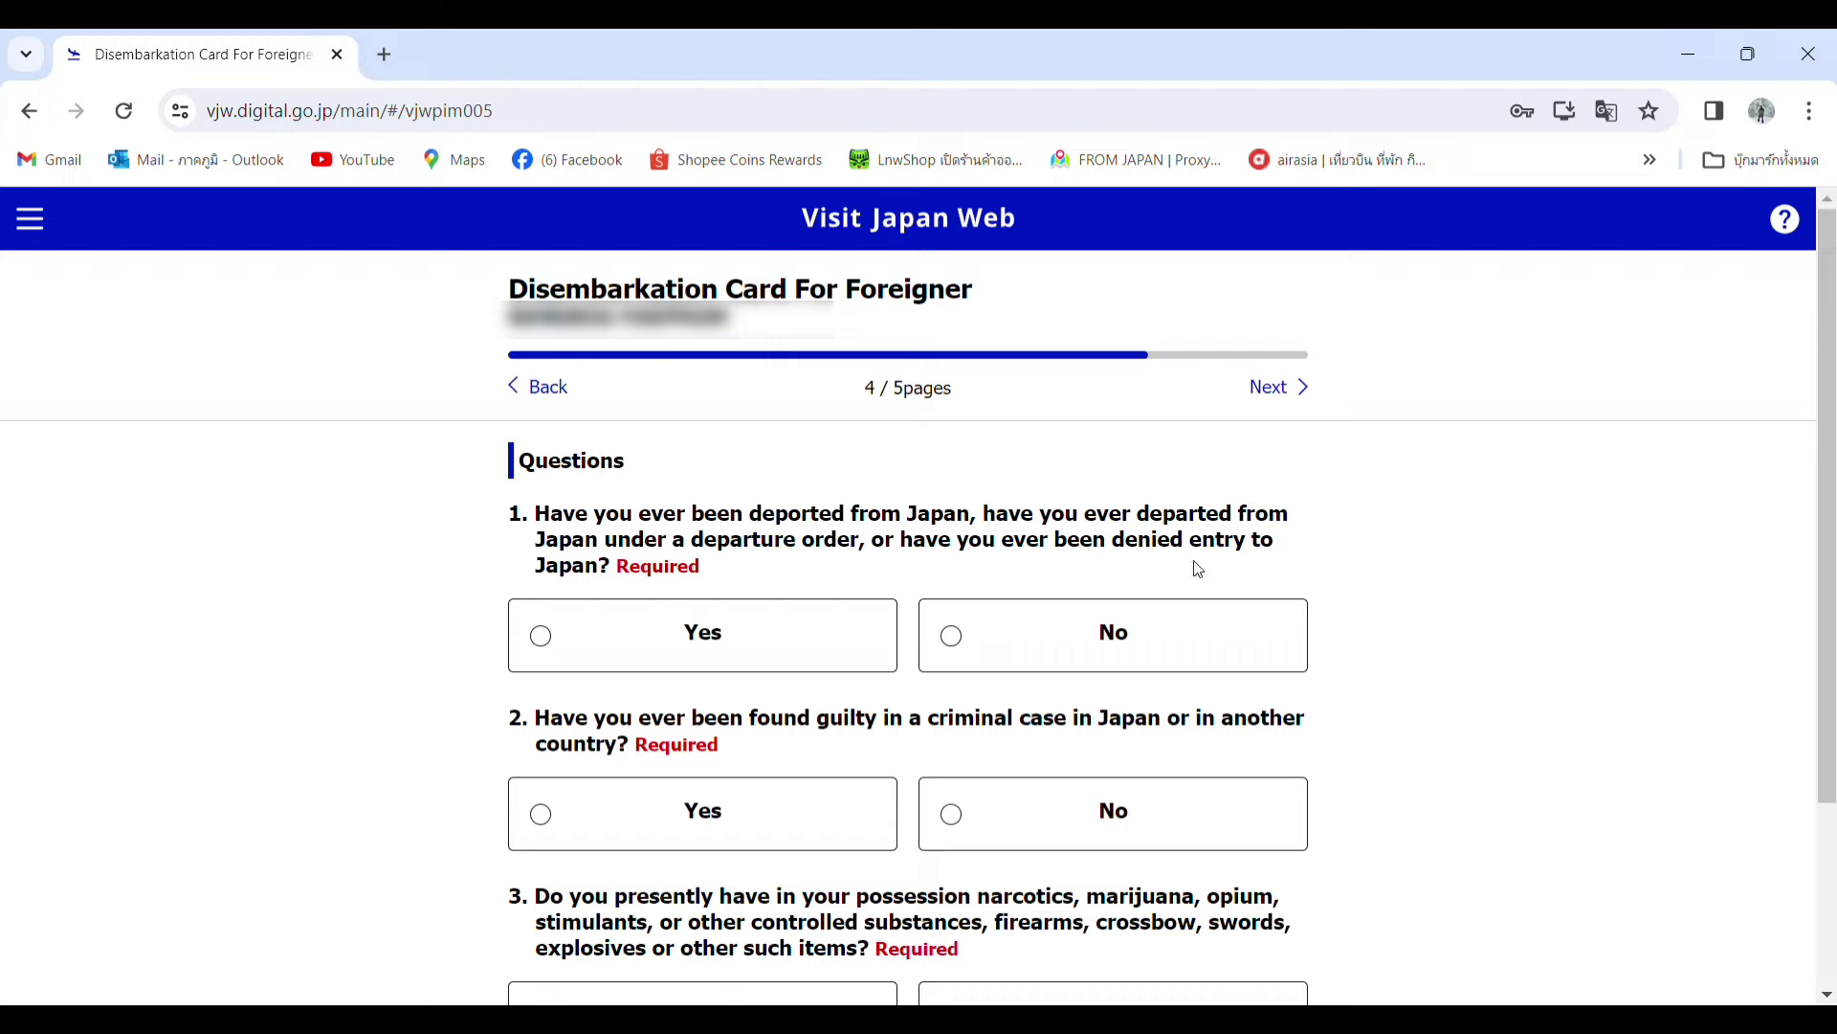
Answer No to the deportation, criminal record and controlled items questions, and continue to the confirmation of the entered details.
{"action": "left_click", "coordinate": [962, 650]}
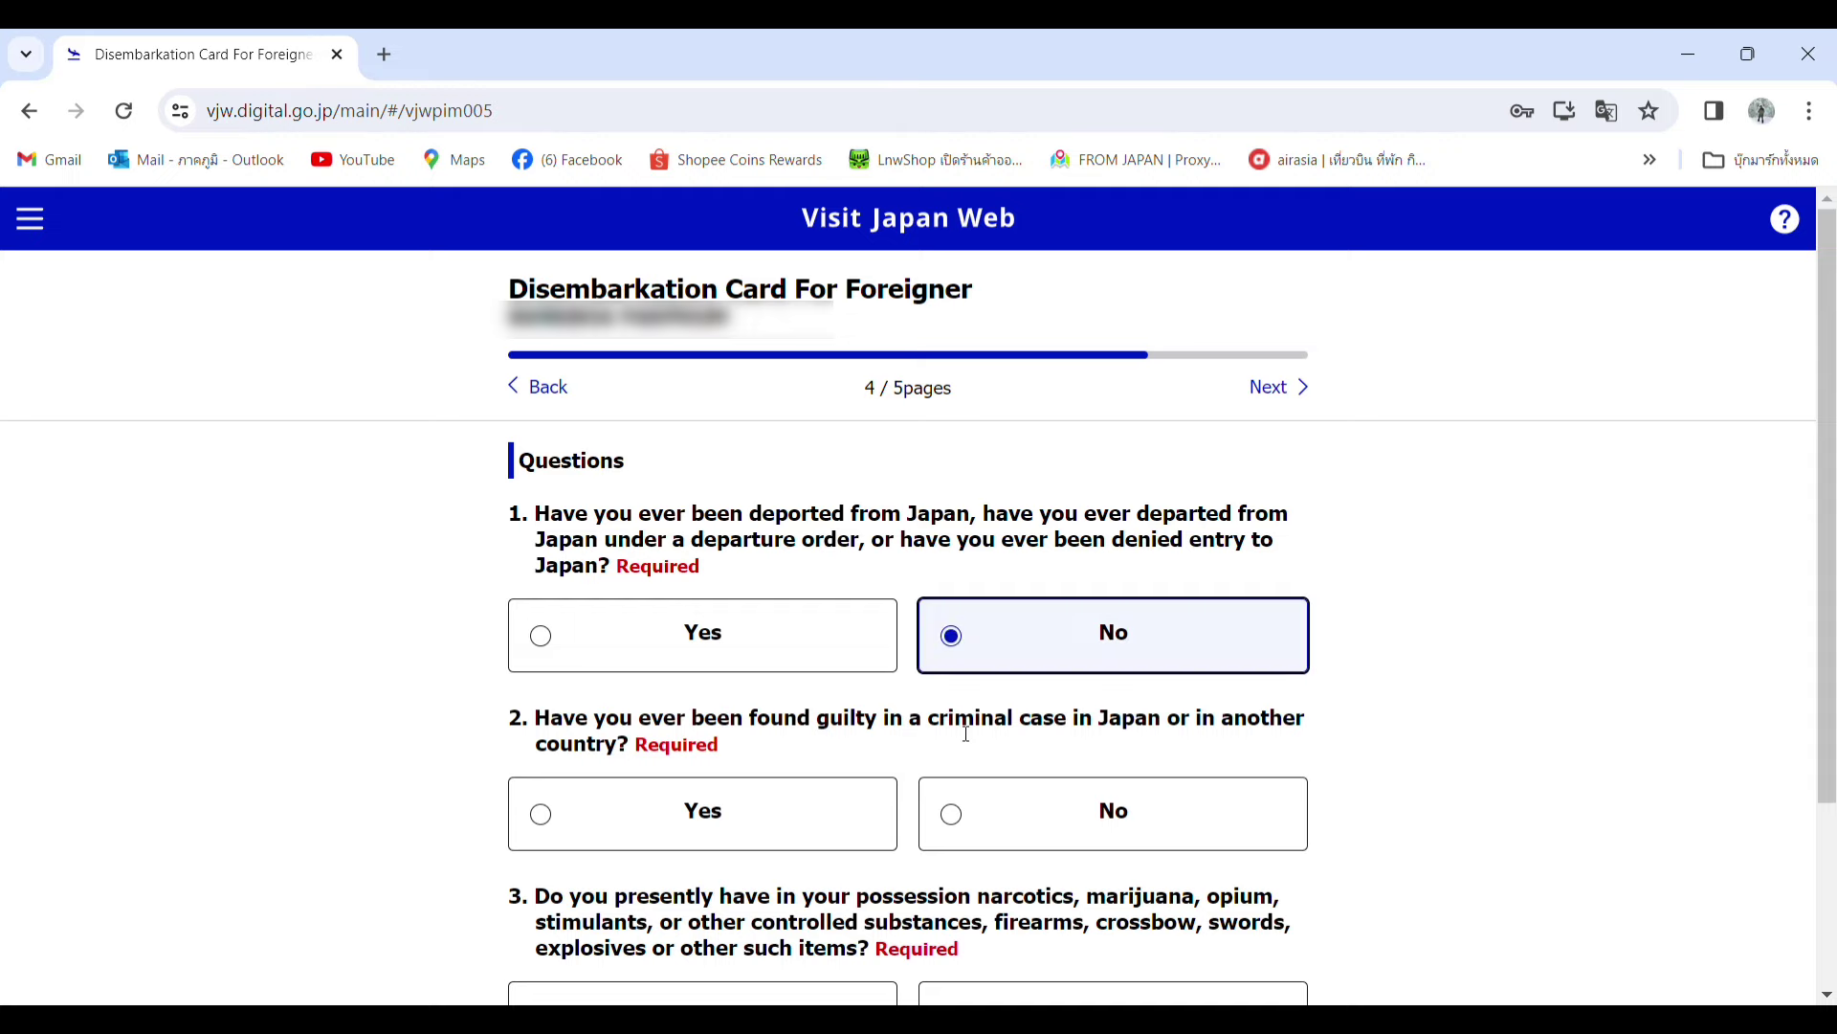
{"action": "left_click", "coordinate": [956, 817]}
{"action": "scroll", "coordinate": [1829, 713], "scroll_direction": "down", "scroll_amount": 3}
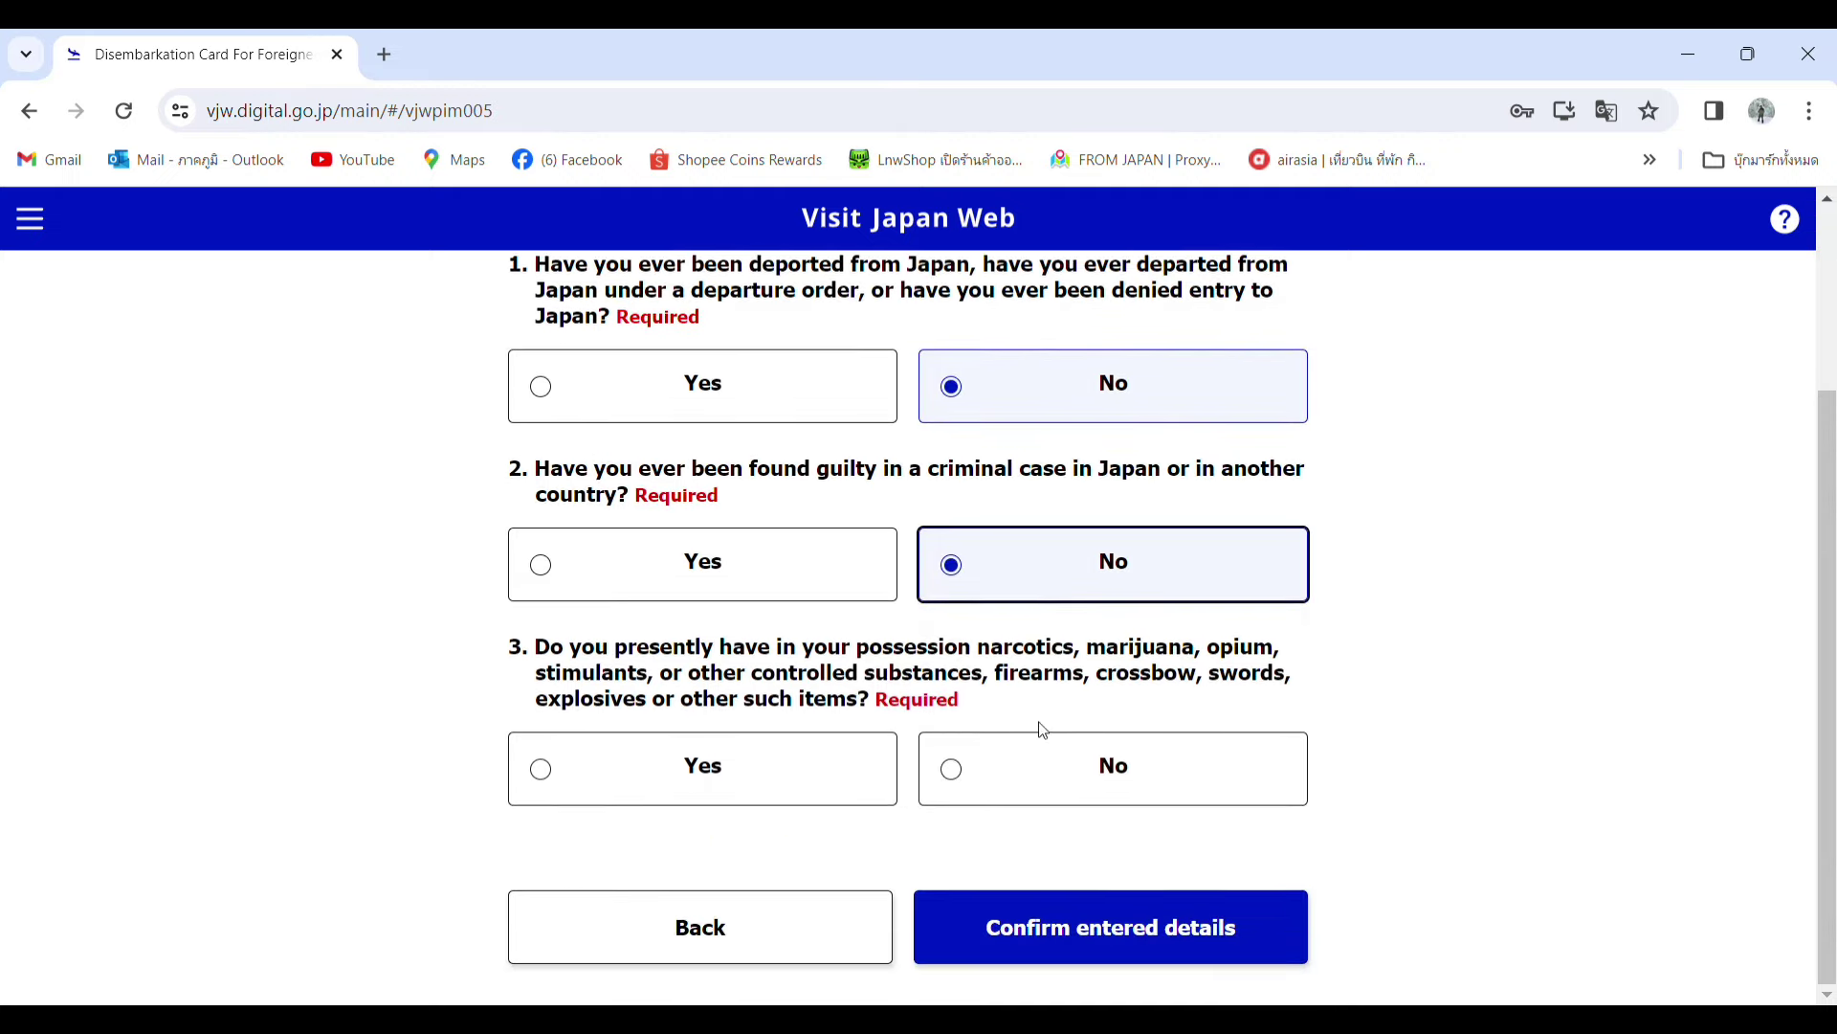
{"action": "left_click", "coordinate": [955, 769]}
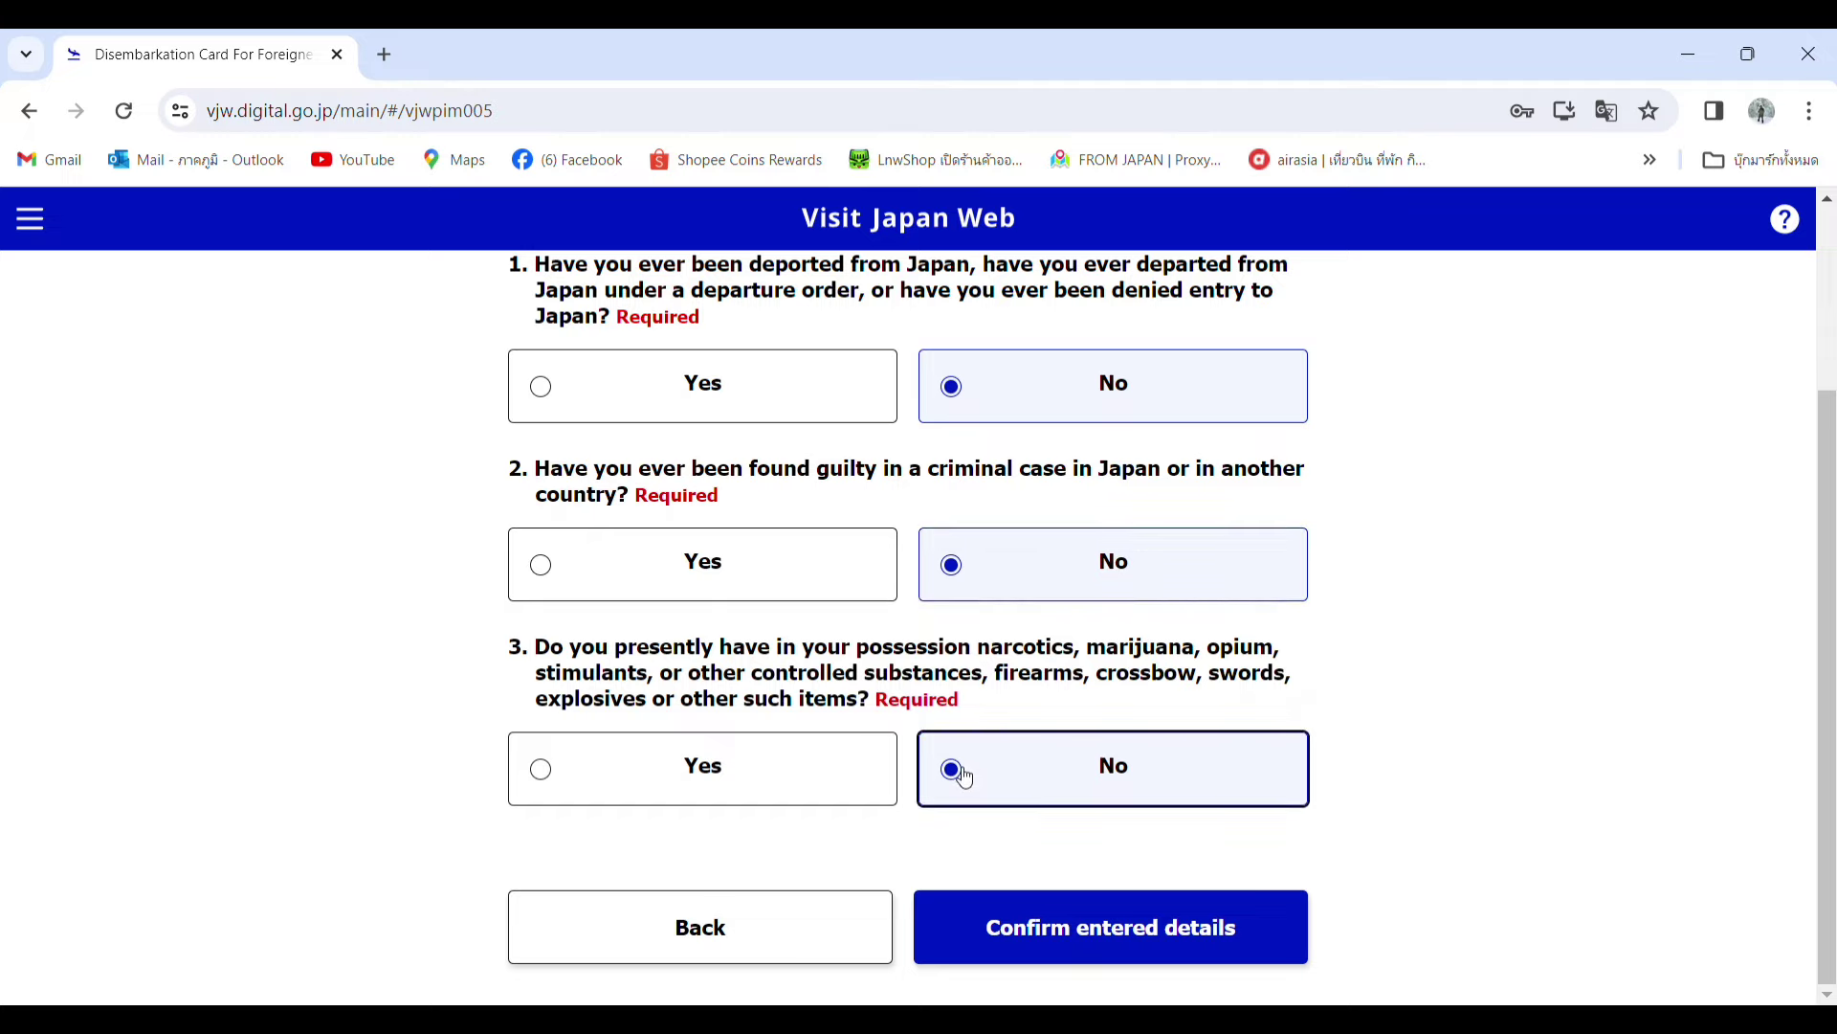
{"action": "left_click", "coordinate": [1122, 946]}
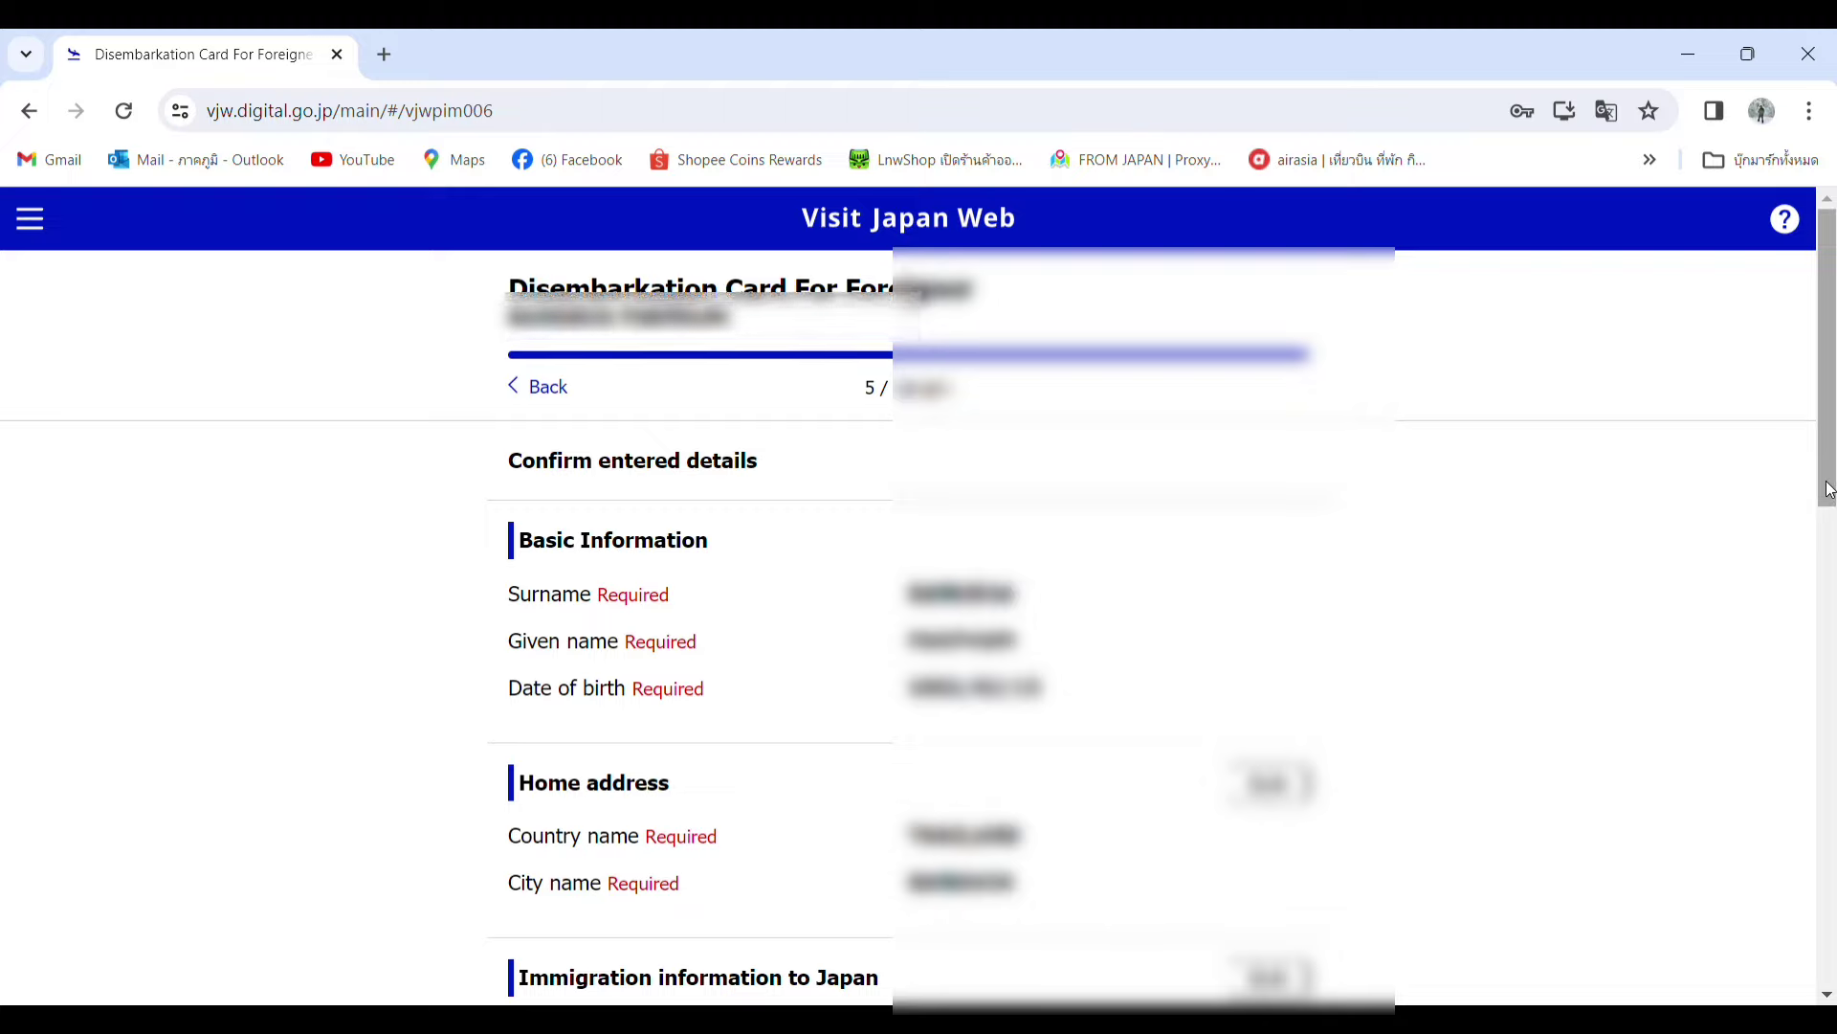
Review the entered details, register the disembarkation card and return to the Japan entry/return procedure.
{"action": "left_click_drag", "start_coordinate": [1829, 490], "coordinate": [1831, 967]}
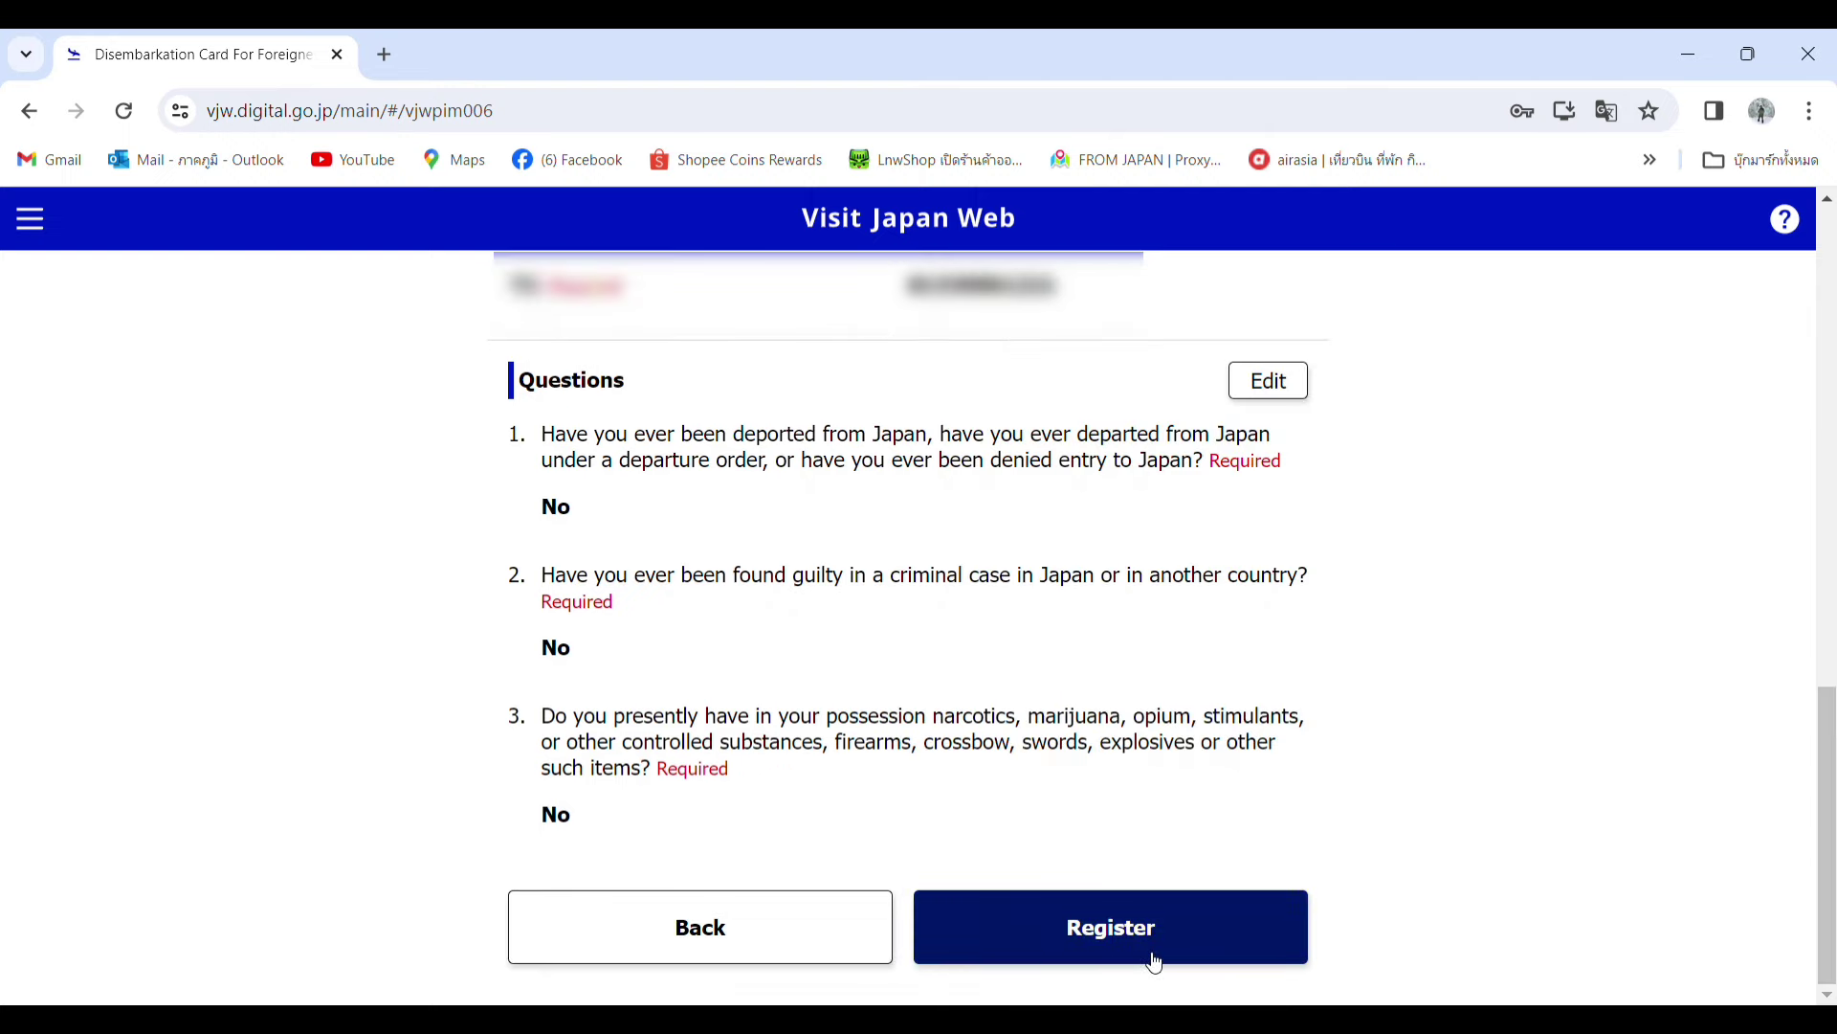
{"action": "left_click", "coordinate": [1112, 943]}
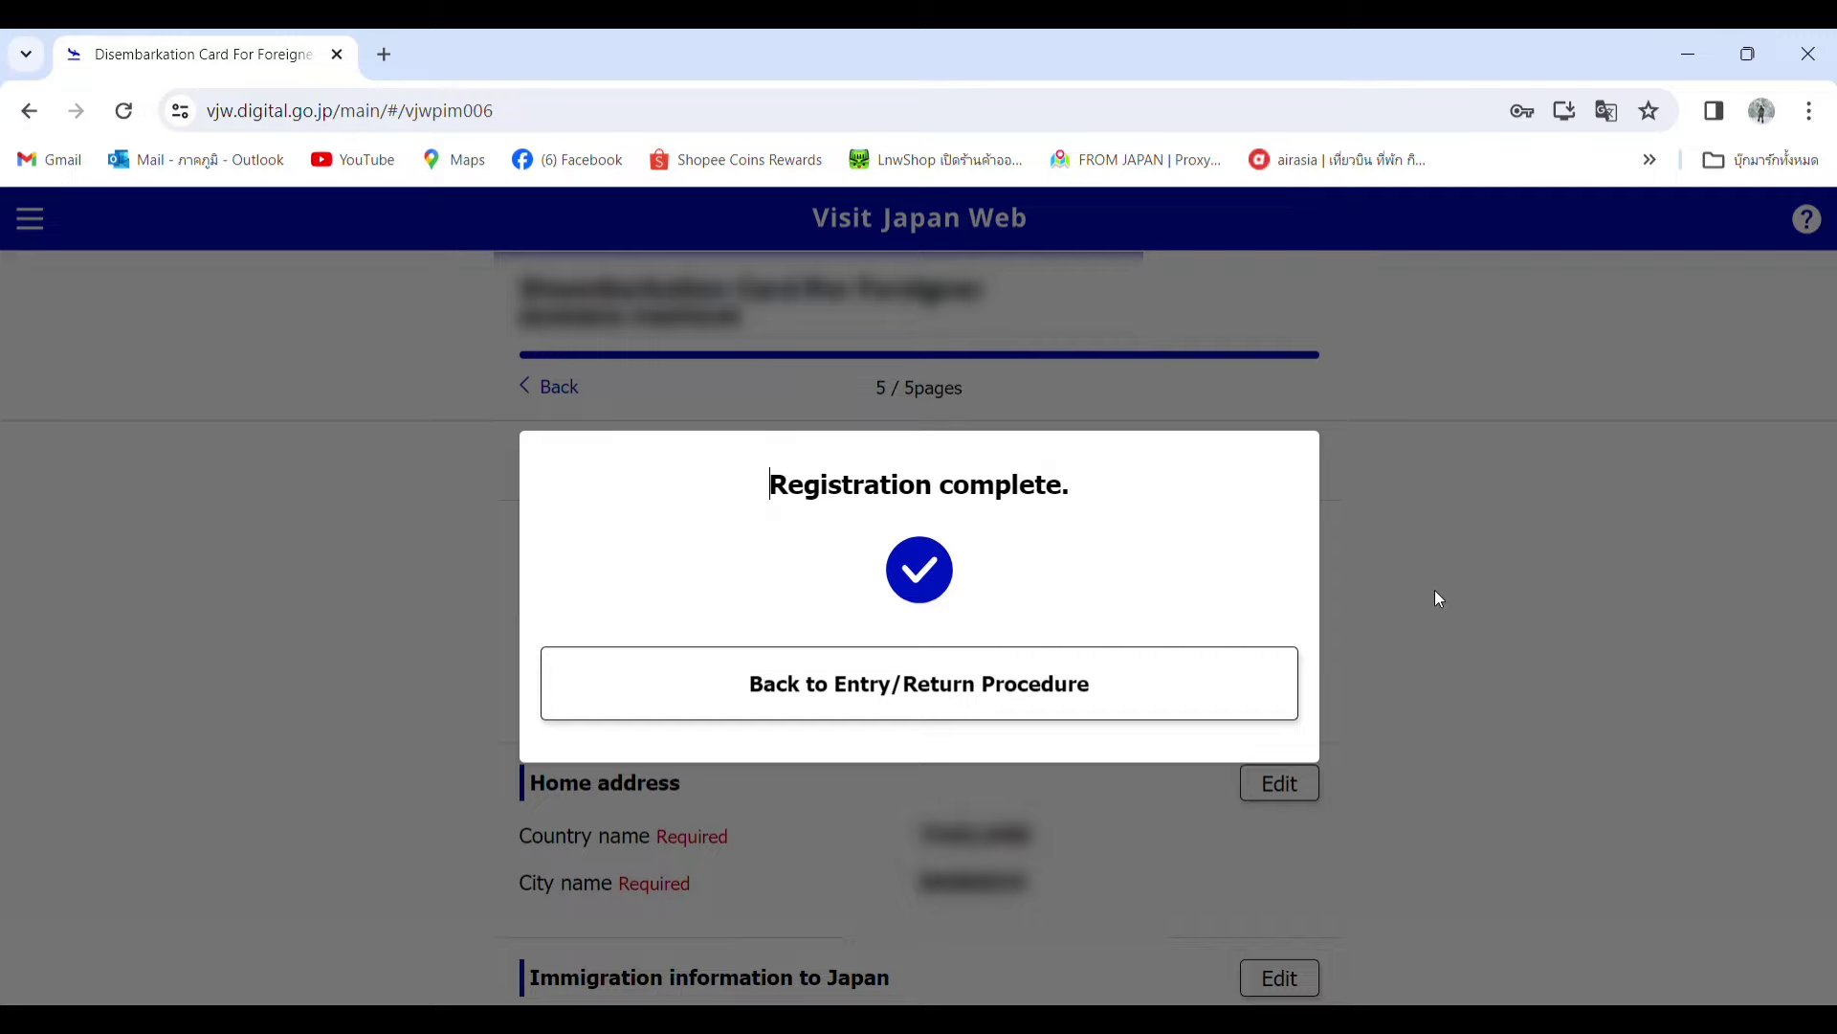
{"action": "left_click", "coordinate": [921, 713]}
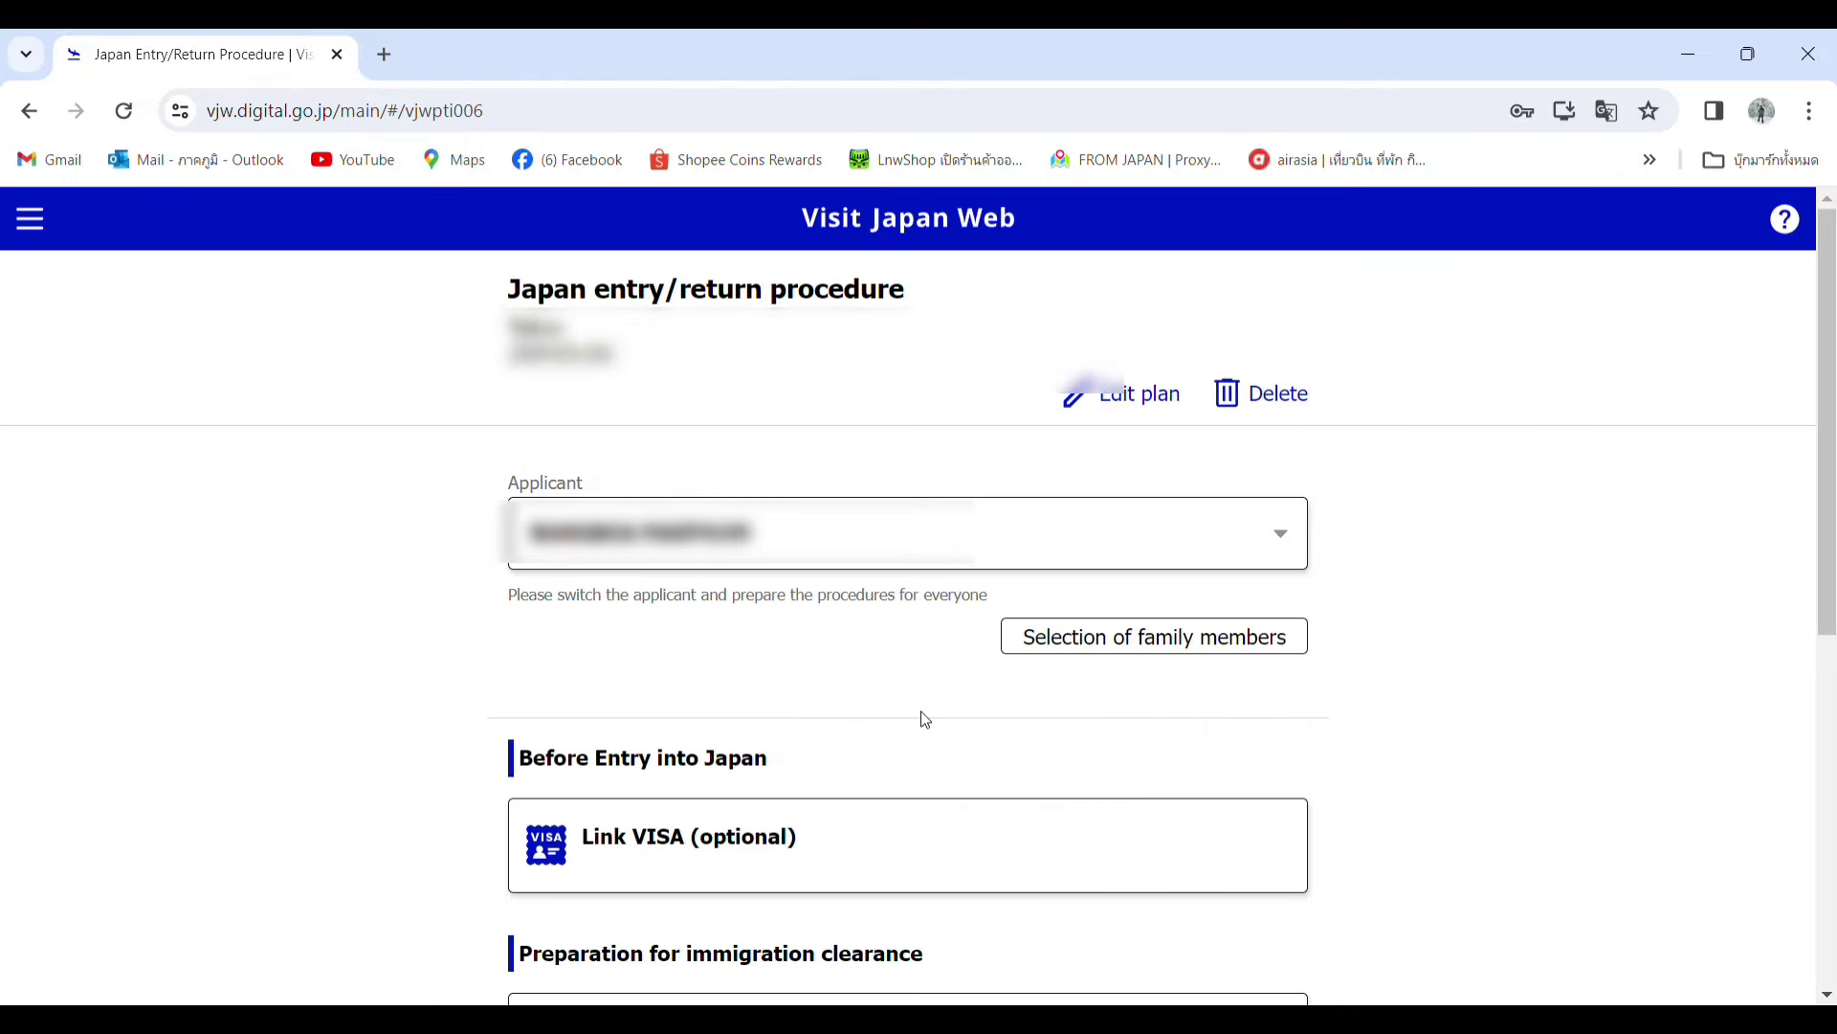
Start the Declaration of Personal Effects and Unaccompanied Articles under the preparation for customs declaration.
{"action": "left_click_drag", "start_coordinate": [1831, 556], "coordinate": [1833, 822]}
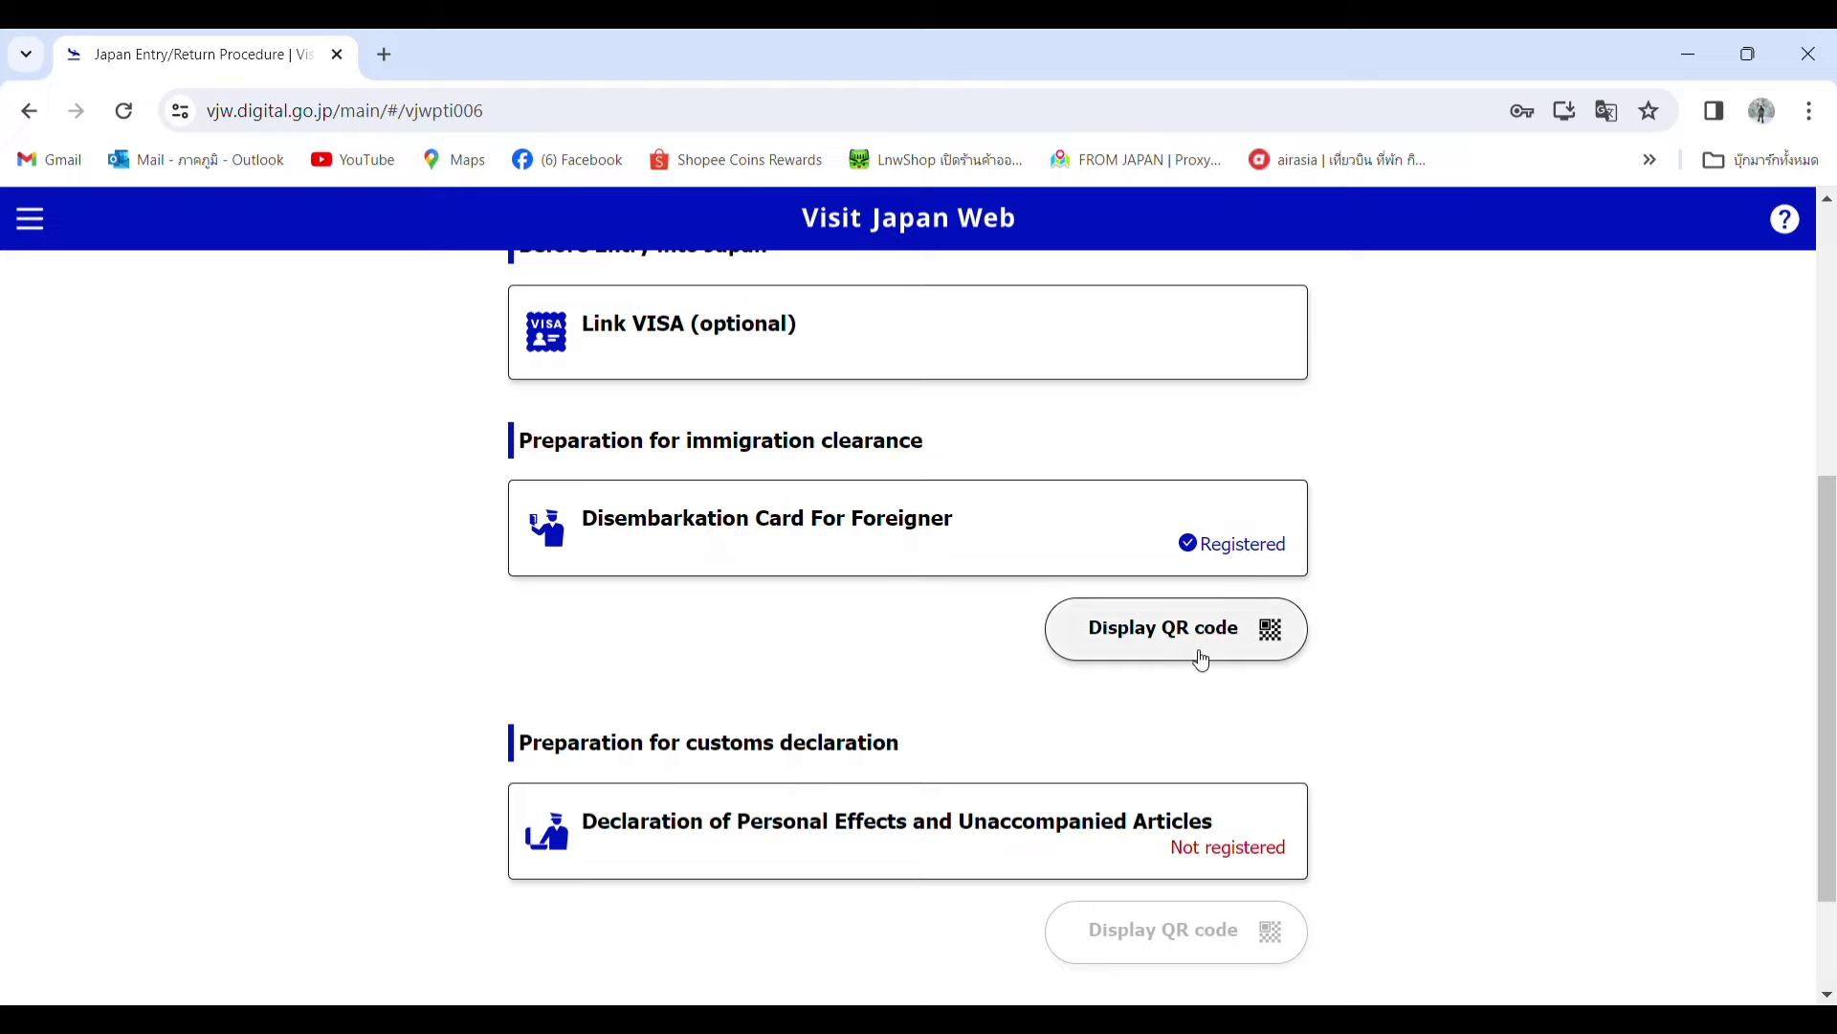
{"action": "left_click", "coordinate": [1155, 861]}
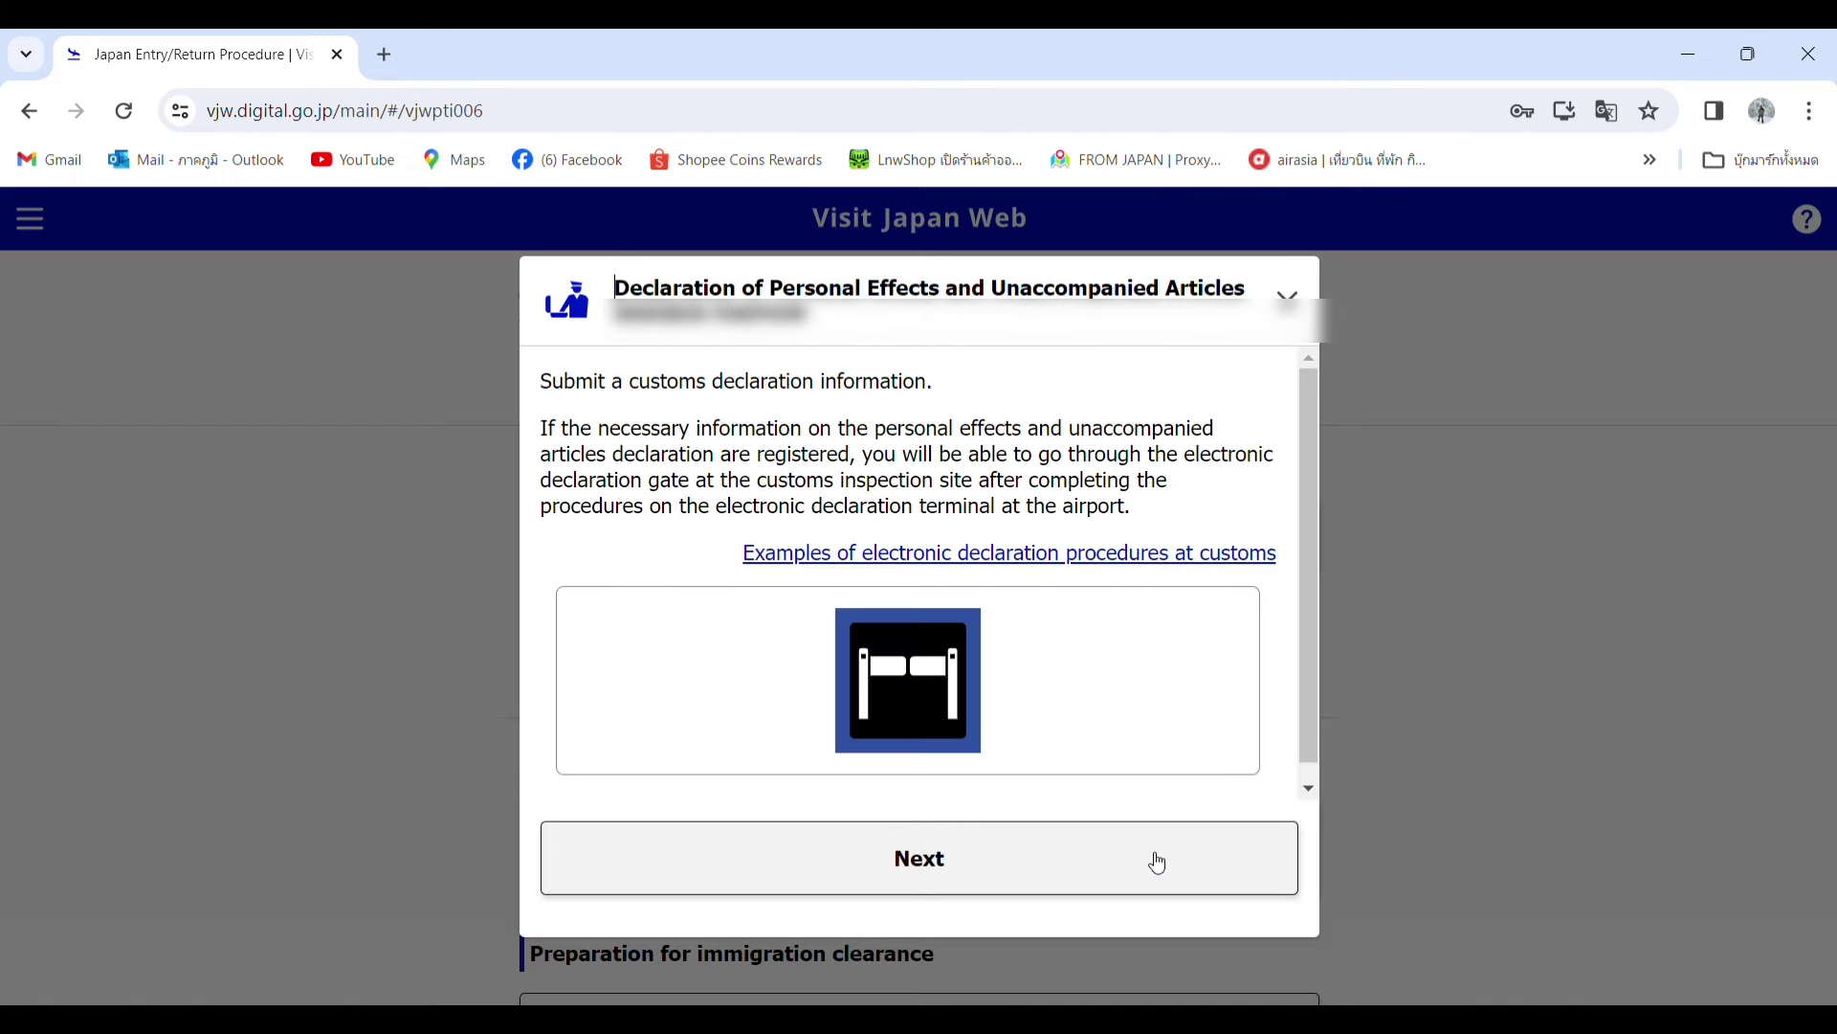
{"action": "left_click", "coordinate": [967, 871]}
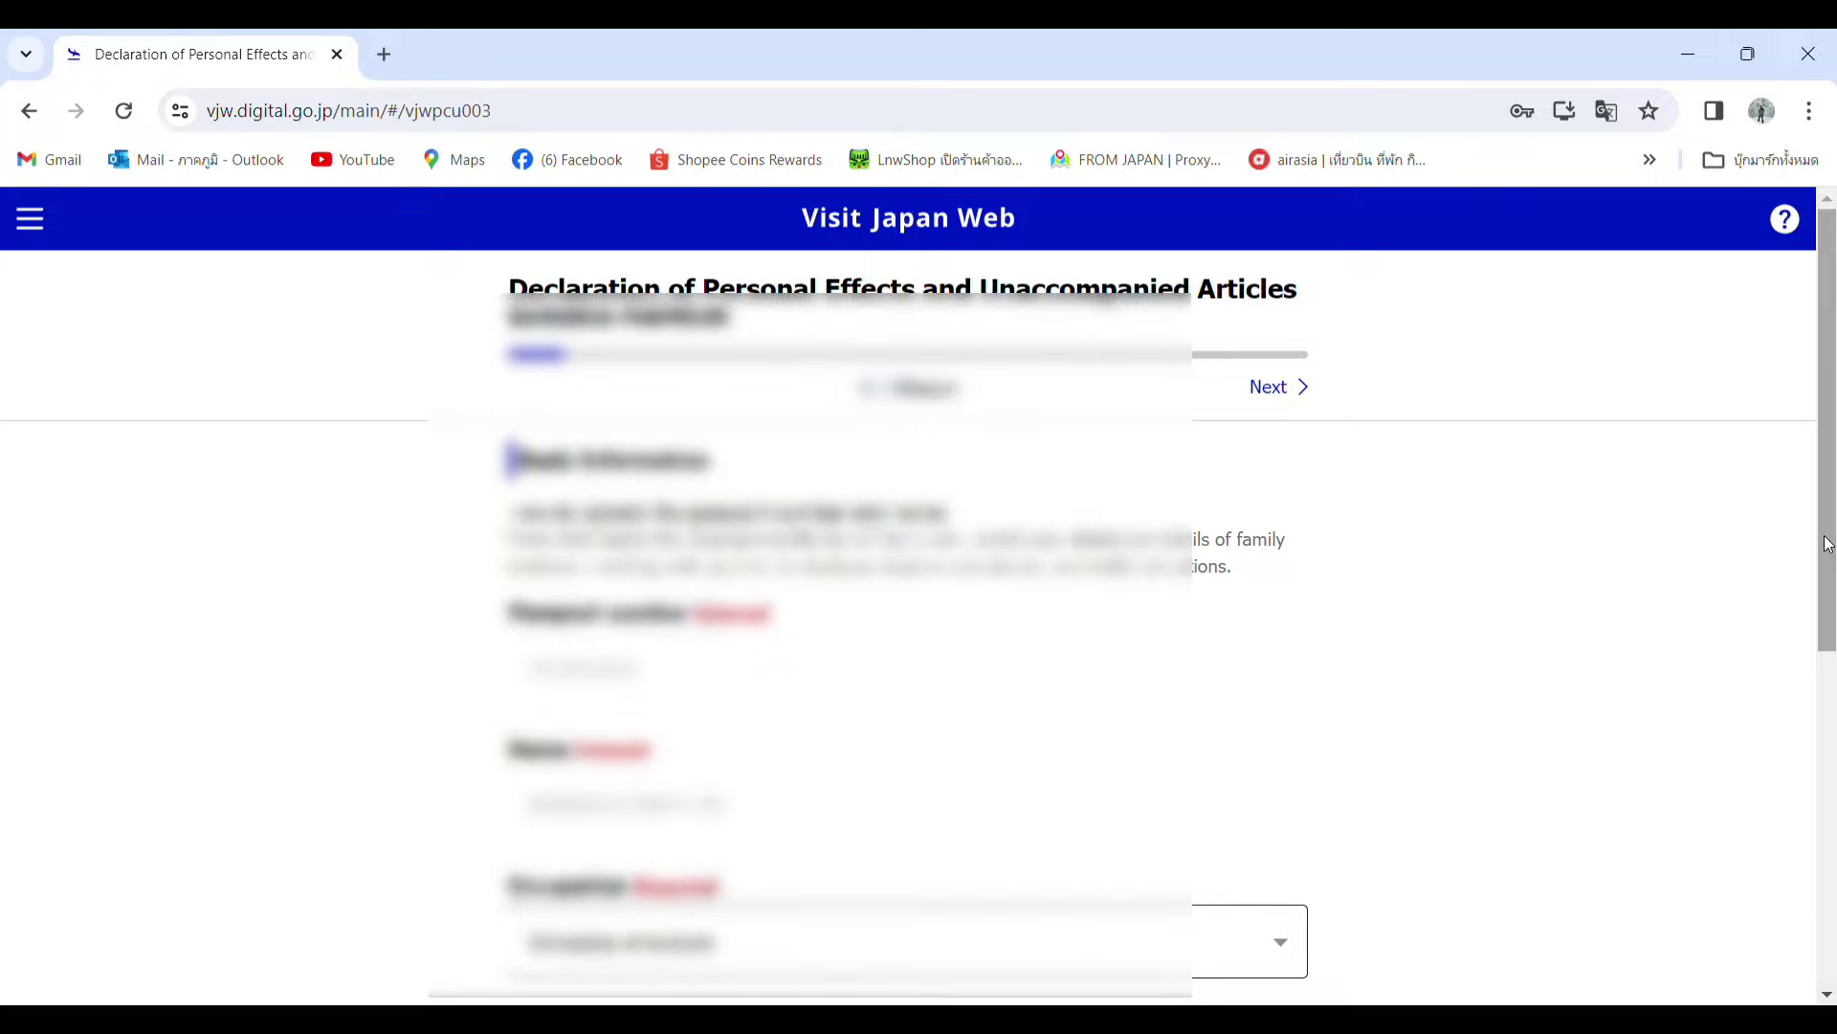
Keep the prefilled basic information, set the point of embarkation to TAIPEI and continue to the family members page.
{"action": "left_click_drag", "start_coordinate": [1828, 544], "coordinate": [1832, 871]}
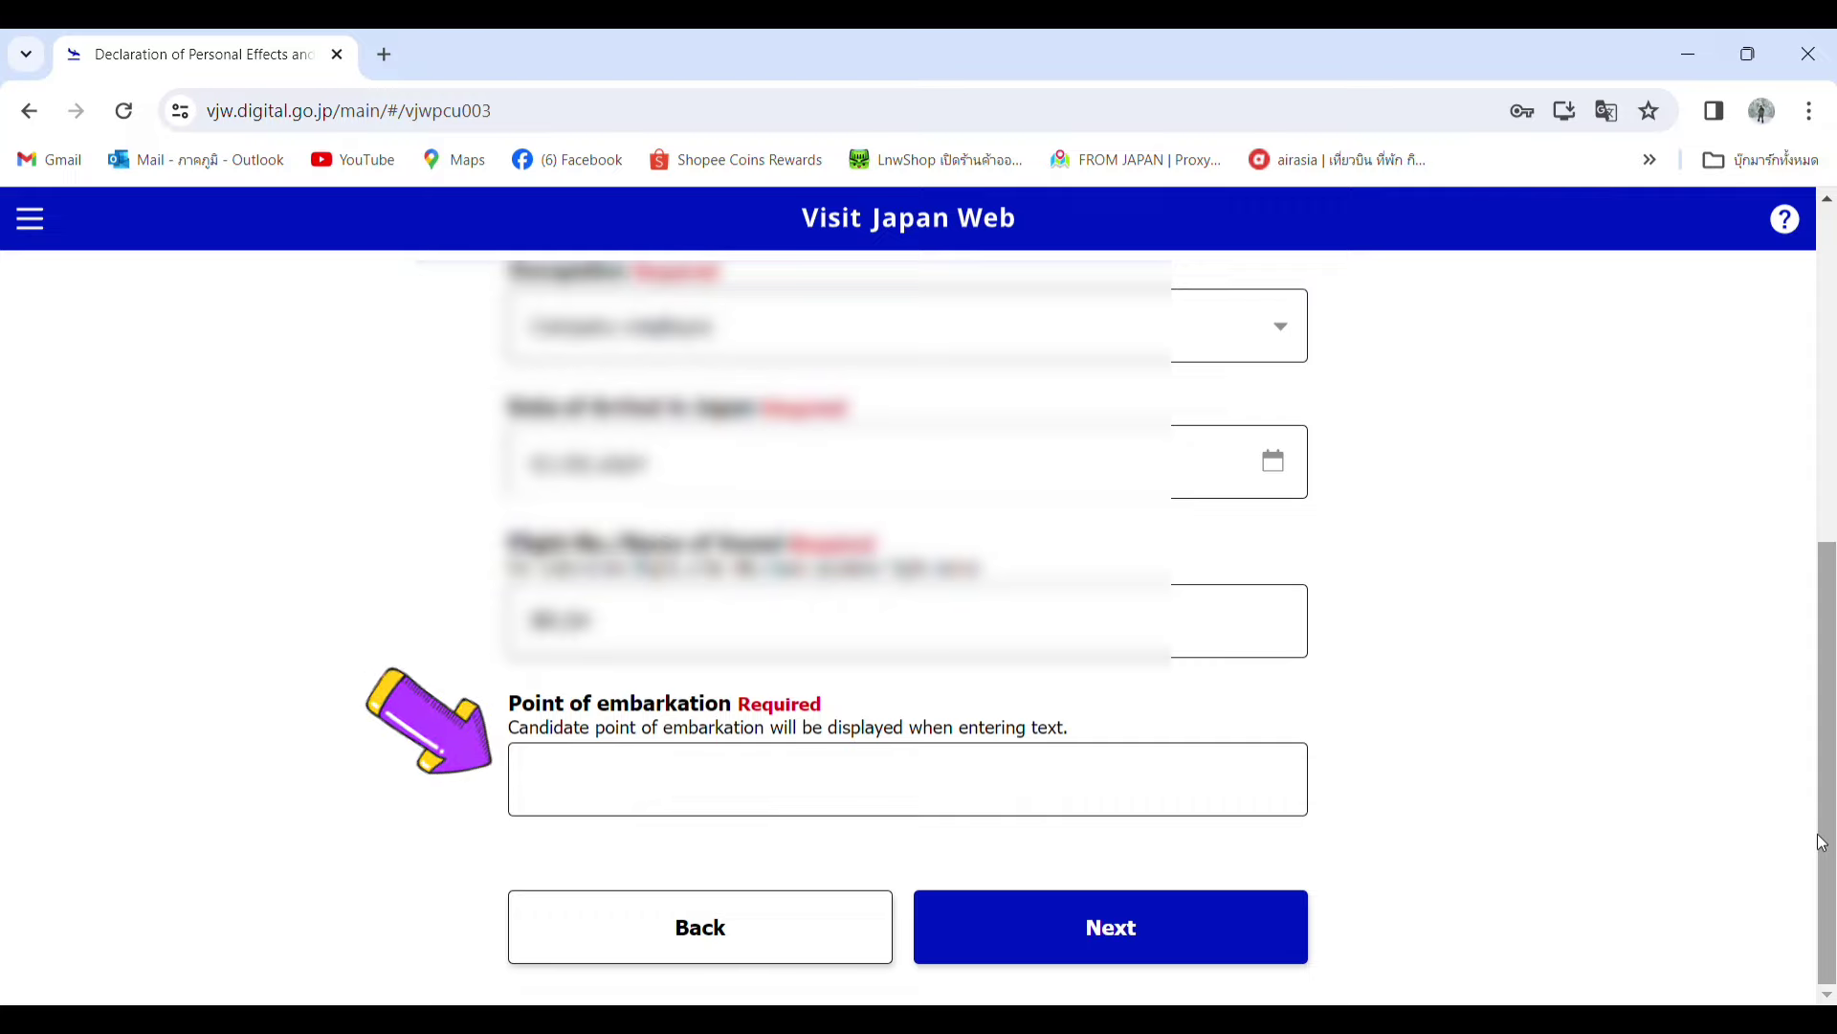
{"action": "left_click", "coordinate": [1282, 780]}
{"action": "left_click_drag", "start_coordinate": [1315, 569], "coordinate": [1325, 637]}
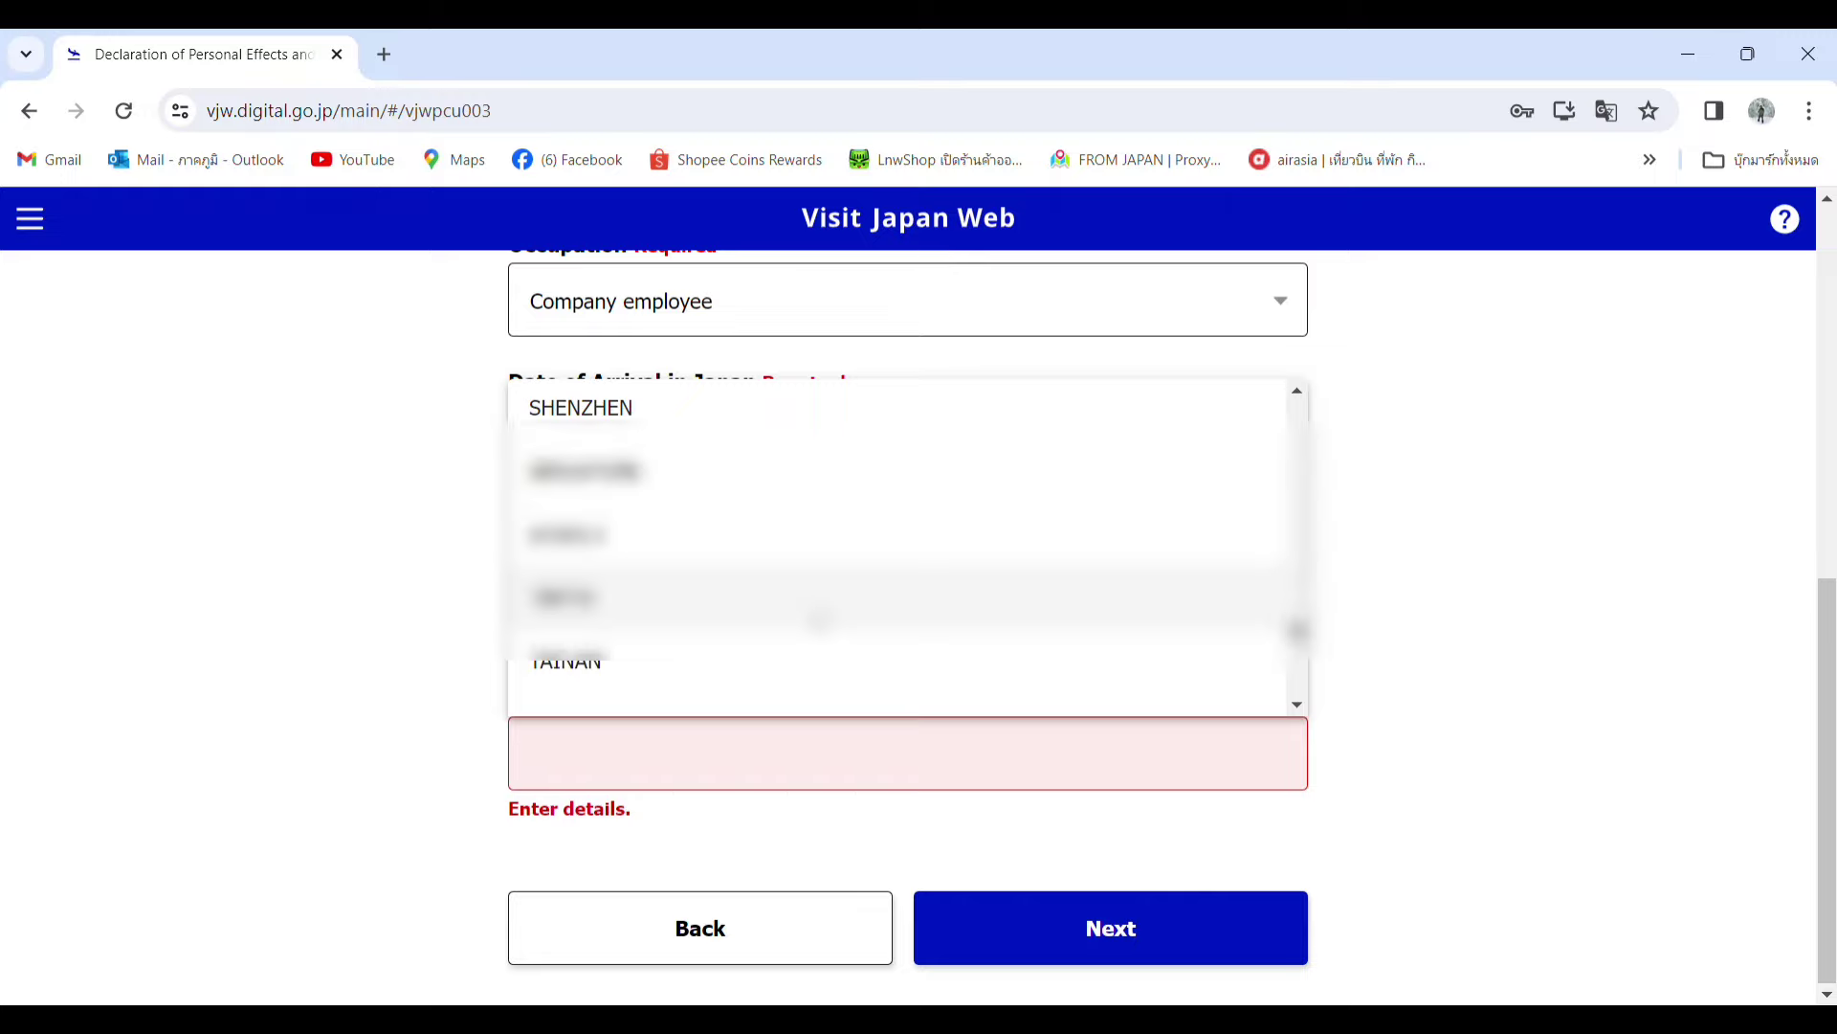
{"action": "left_click", "coordinate": [820, 618]}
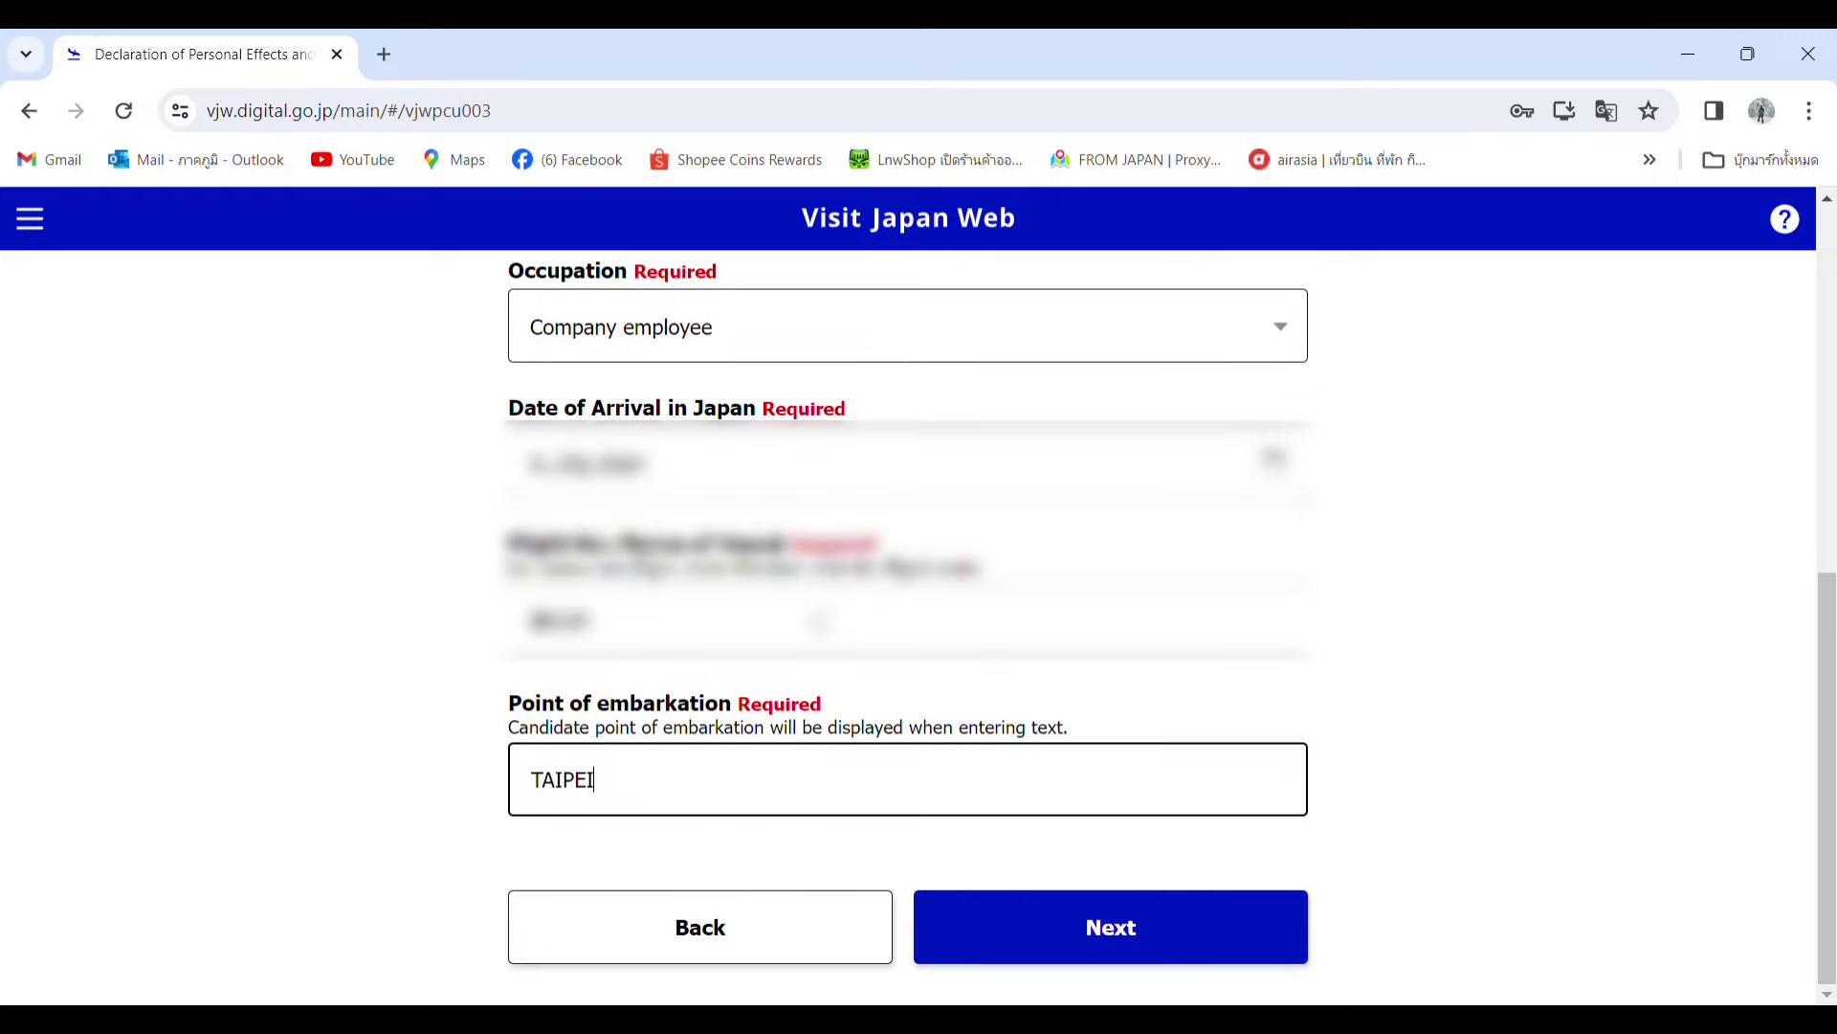
{"action": "left_click", "coordinate": [1175, 958]}
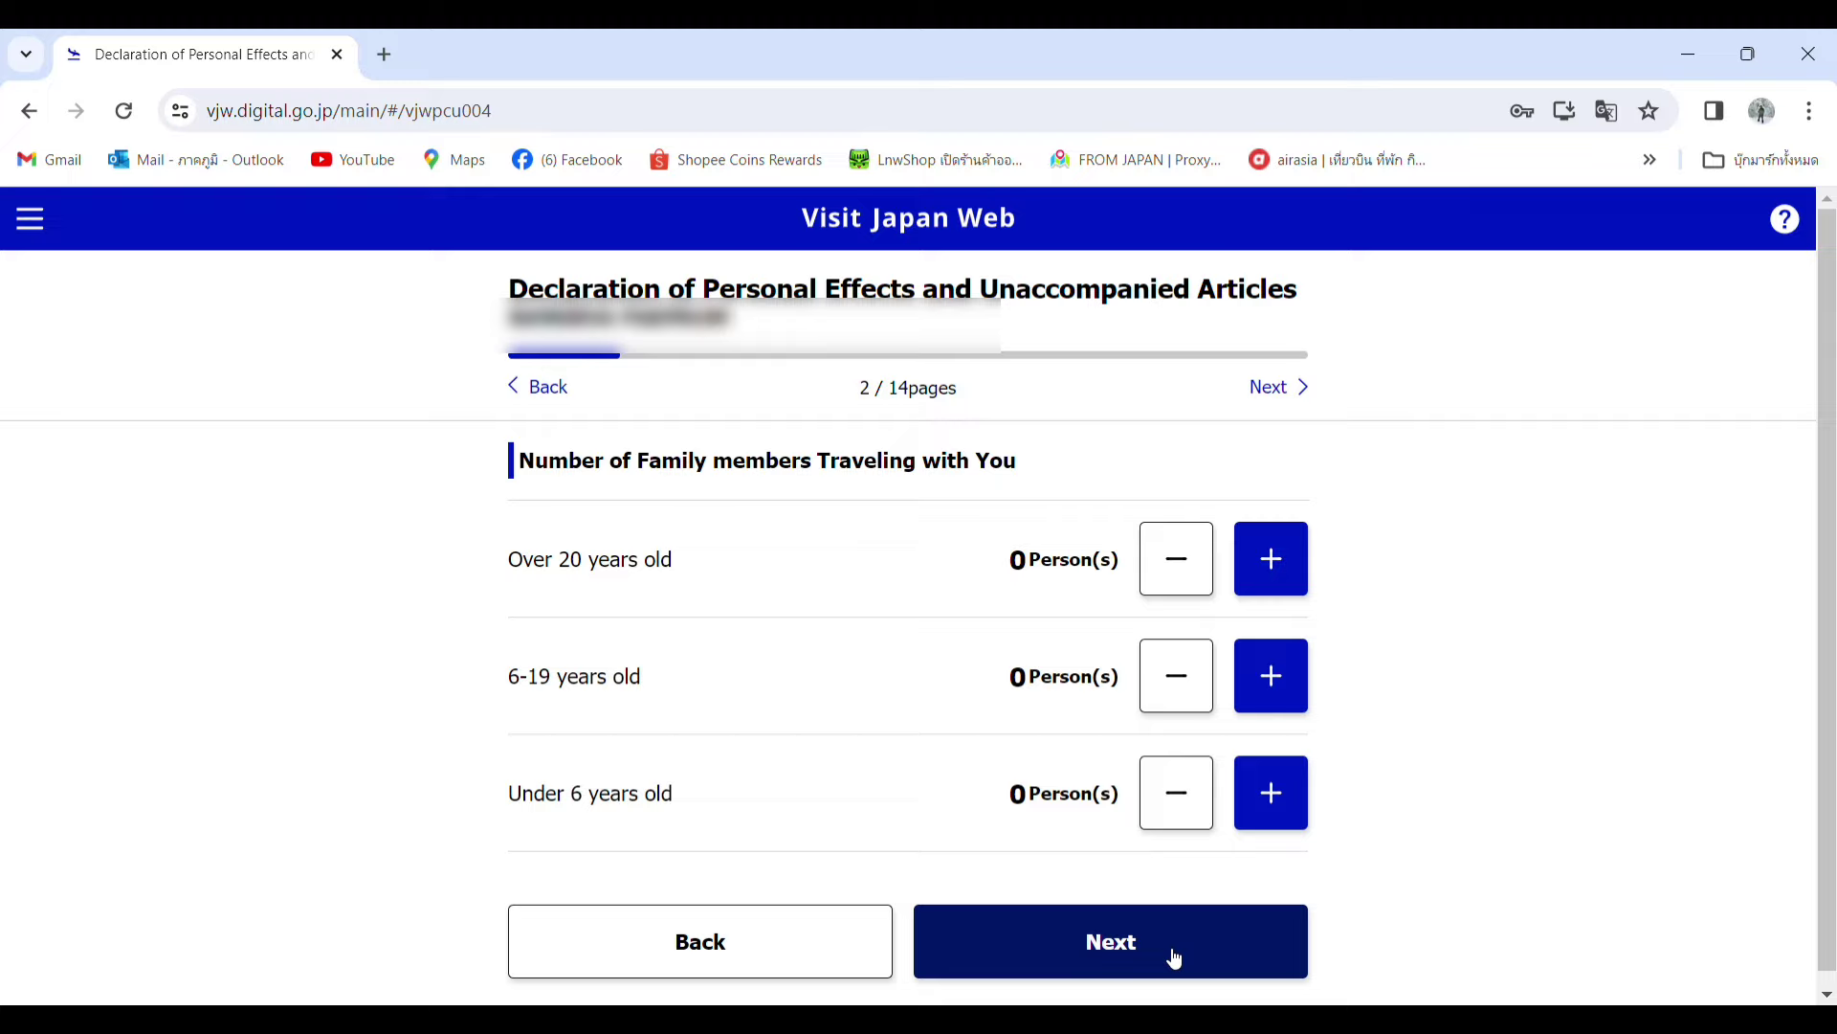
Leave all accompanying family members at 0, accept the prefilled address in Japan and continue to the declaration questions.
{"action": "left_click", "coordinate": [1175, 958]}
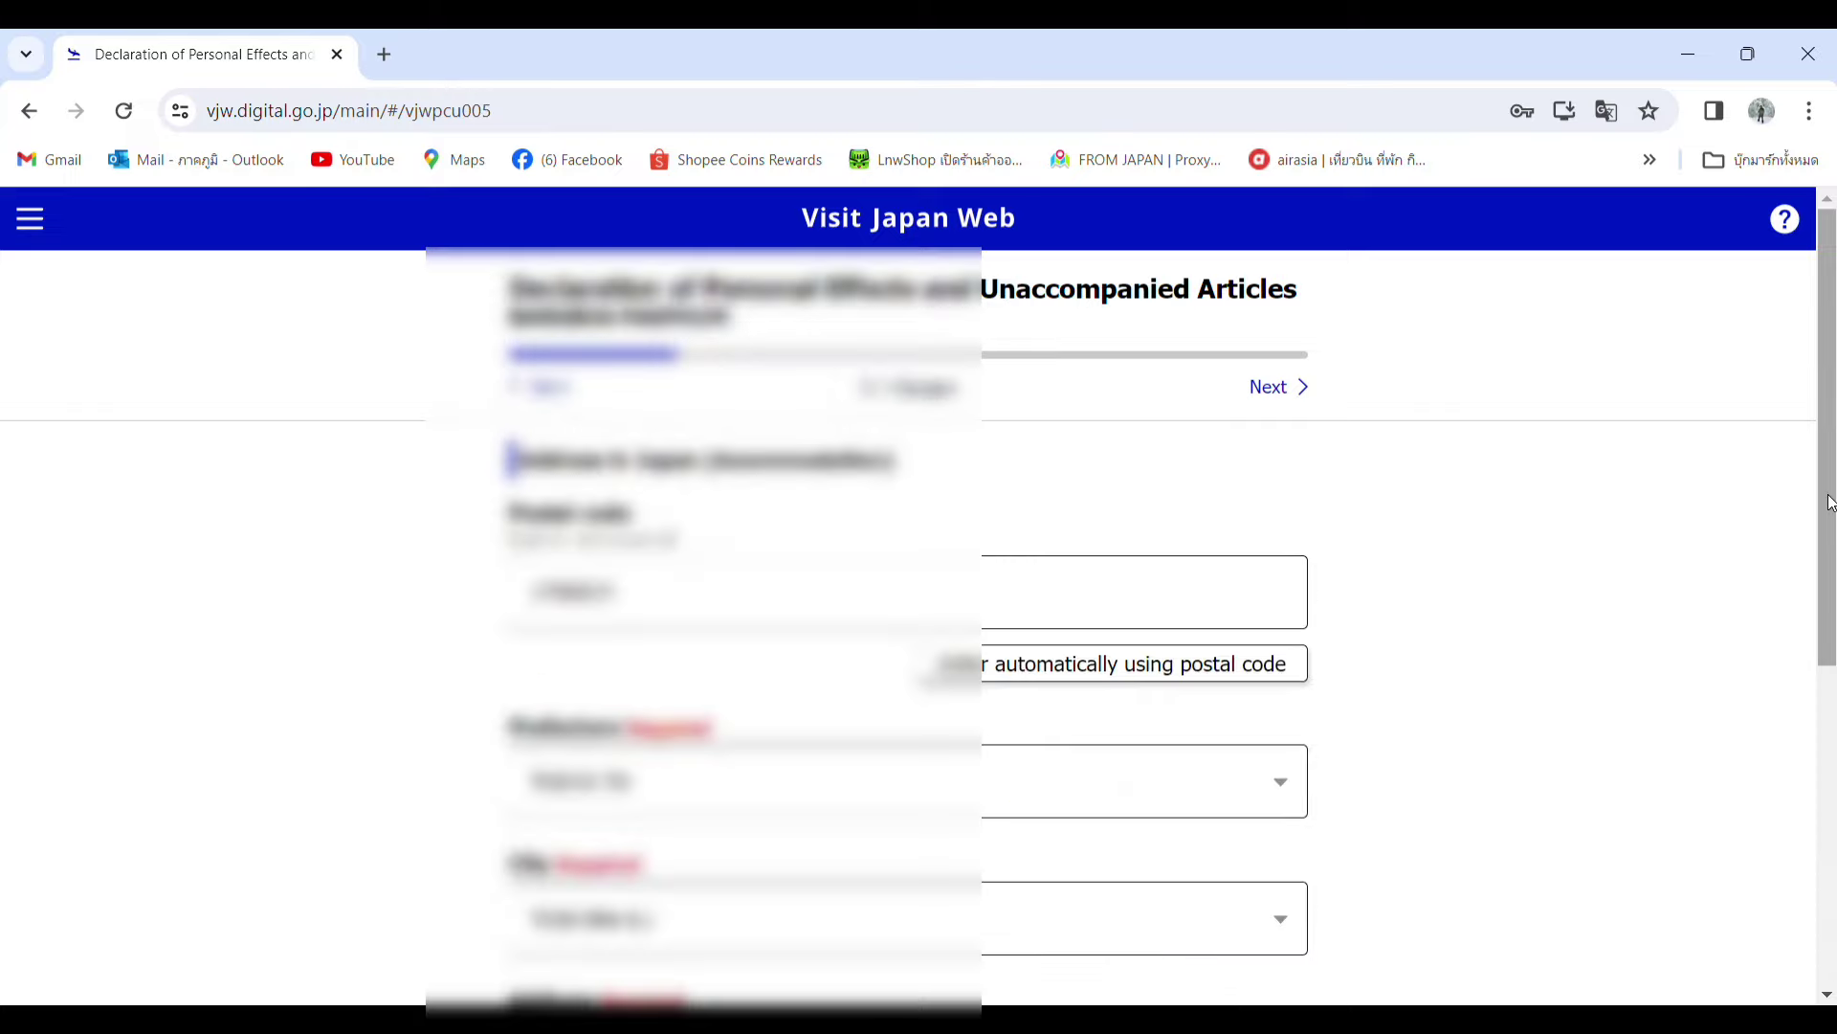
{"action": "left_click_drag", "start_coordinate": [1831, 505], "coordinate": [1834, 821]}
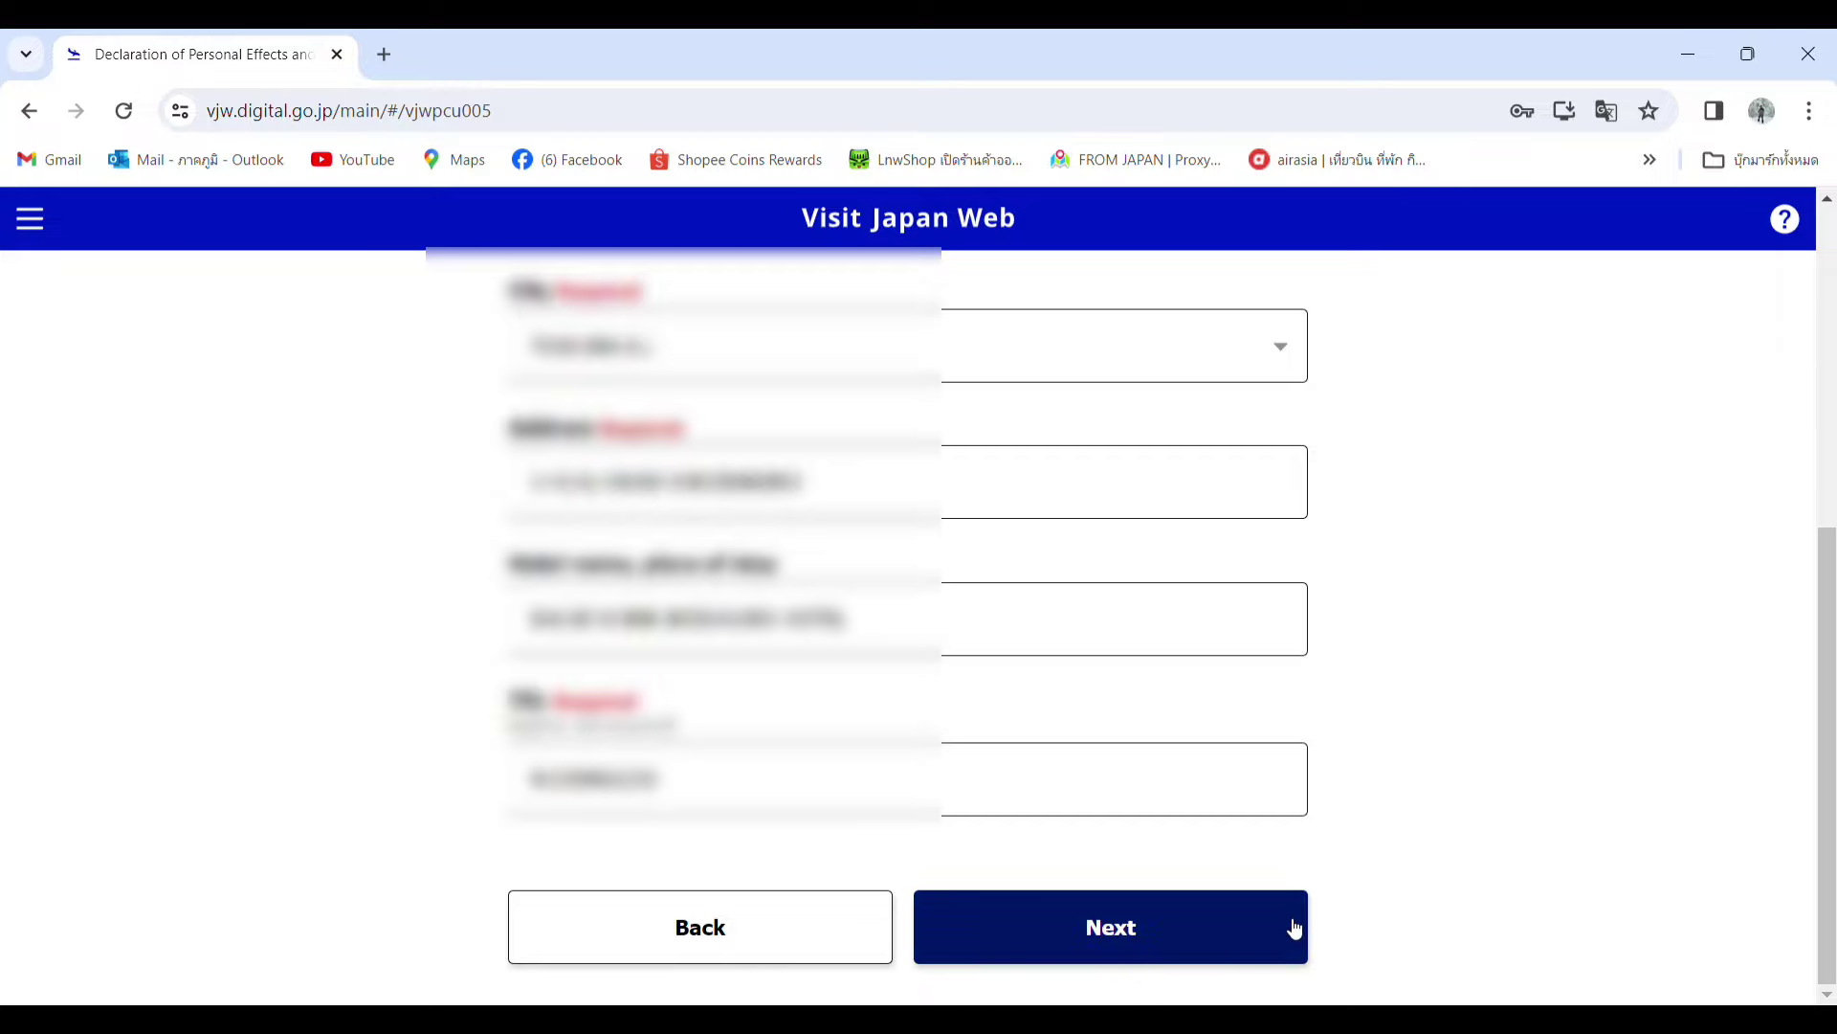
{"action": "left_click", "coordinate": [1184, 944]}
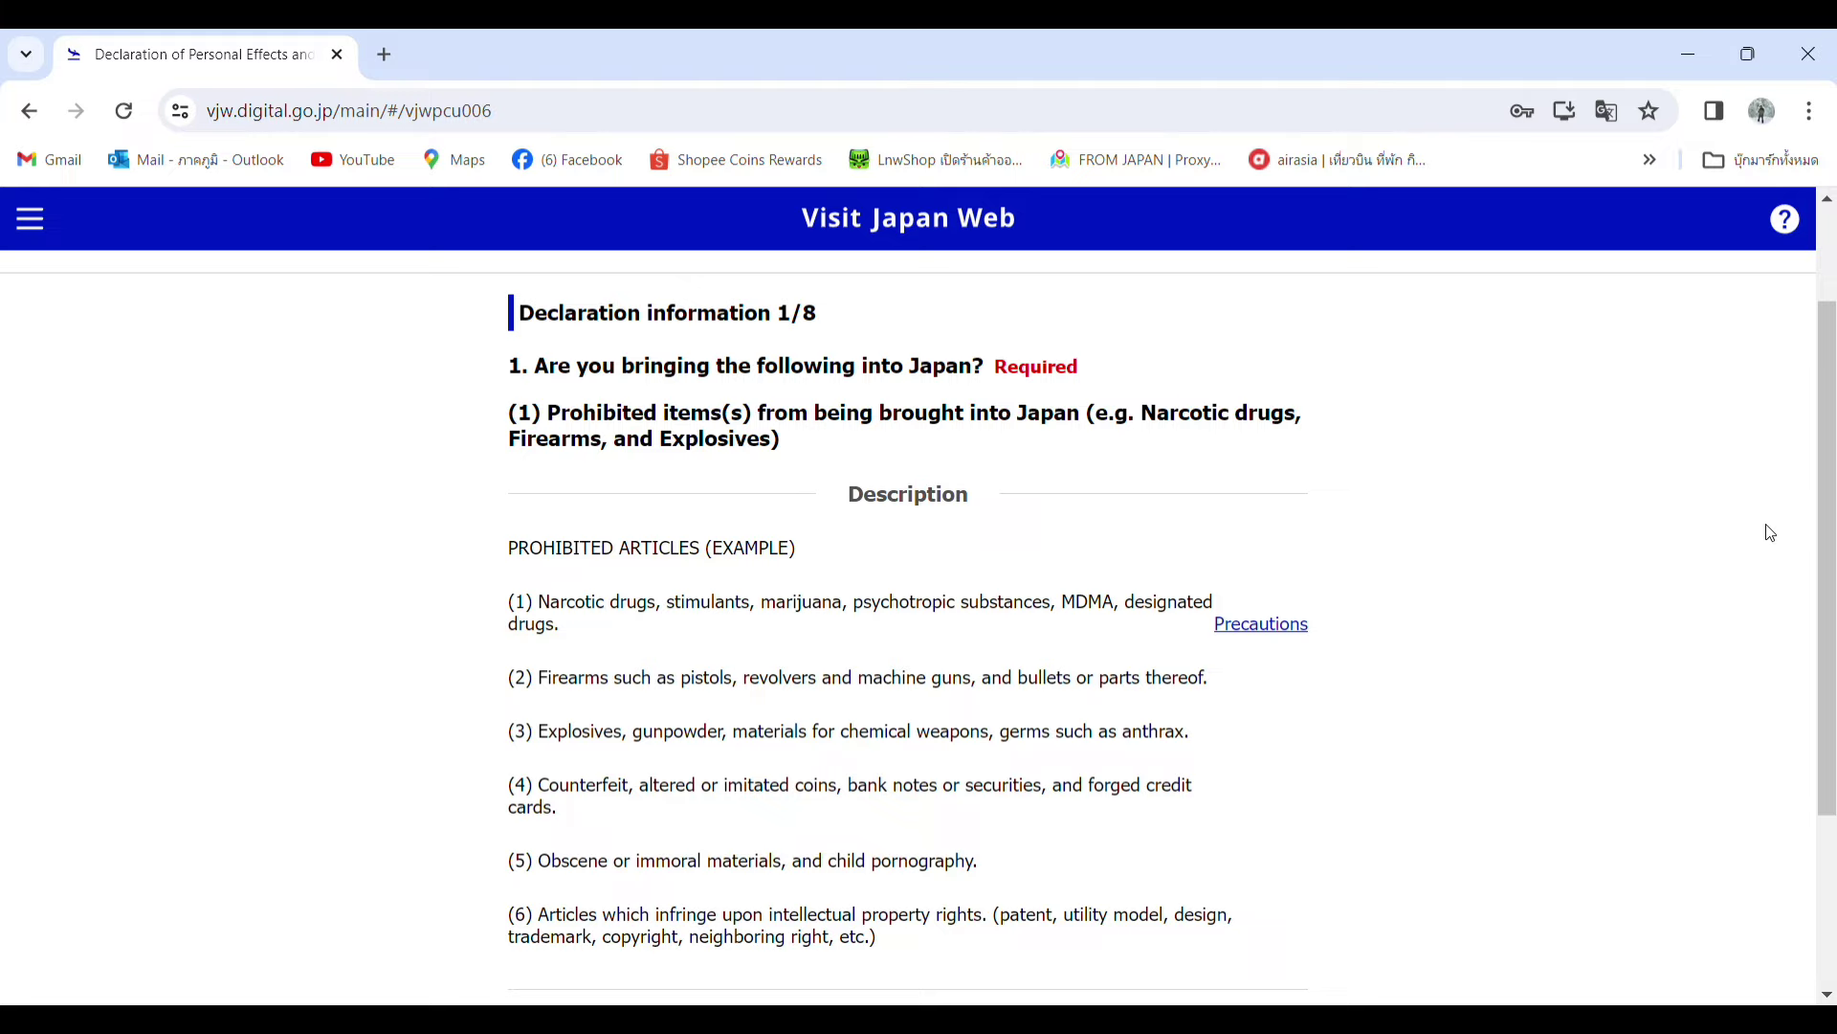
Answer No to bringing prohibited items and restricted items into Japan, continuing to Declaration information 3/8.
{"action": "left_click_drag", "start_coordinate": [1830, 523], "coordinate": [1835, 706]}
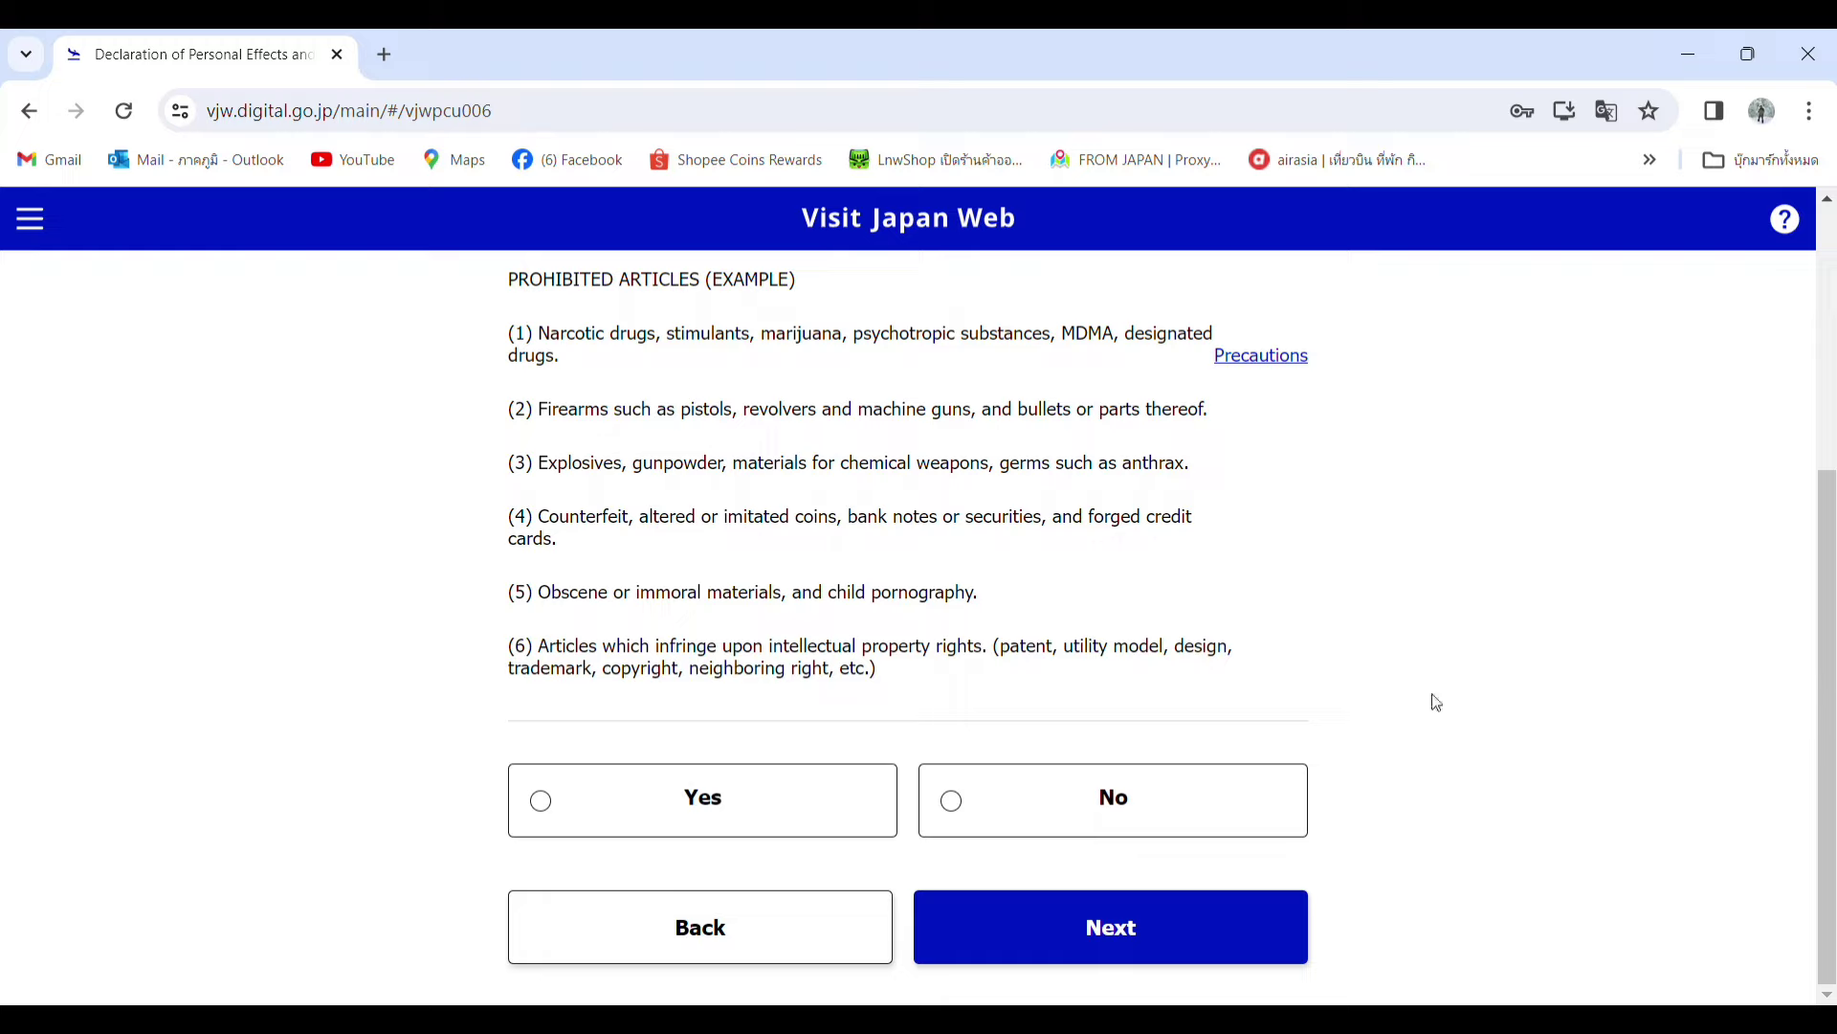
{"action": "left_click", "coordinate": [1162, 818]}
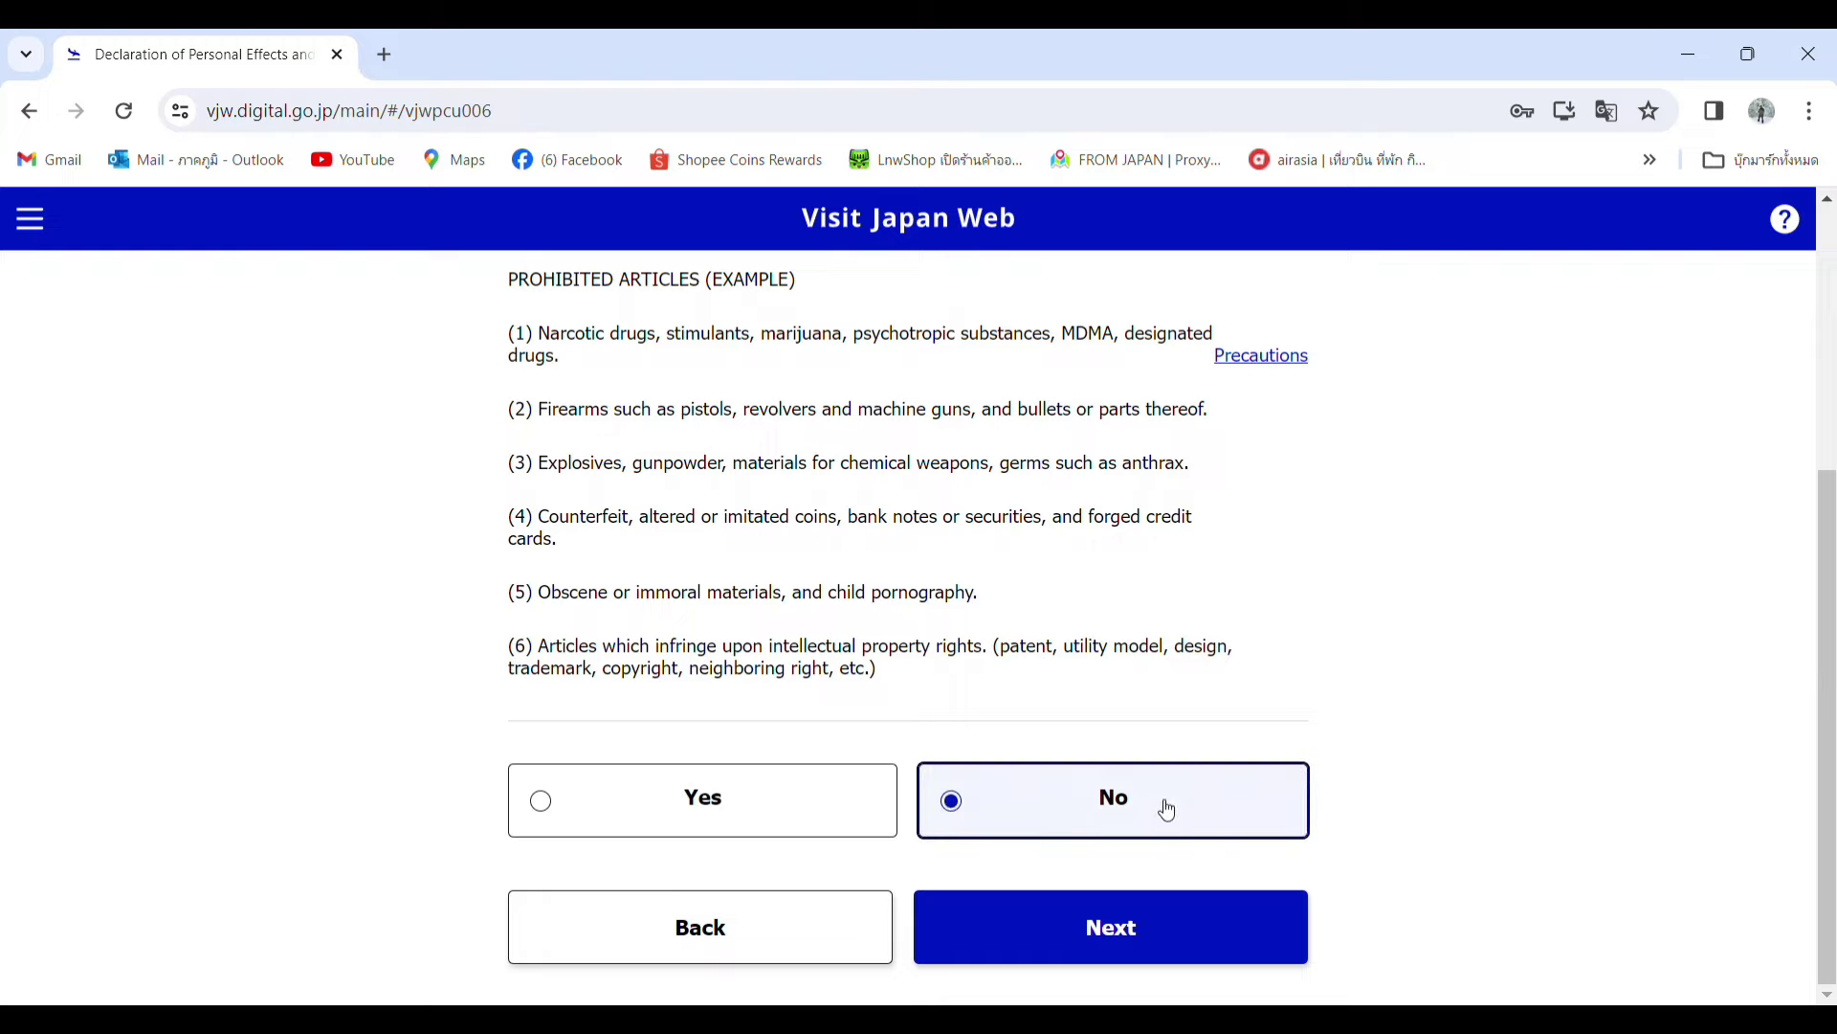
{"action": "left_click", "coordinate": [1154, 936]}
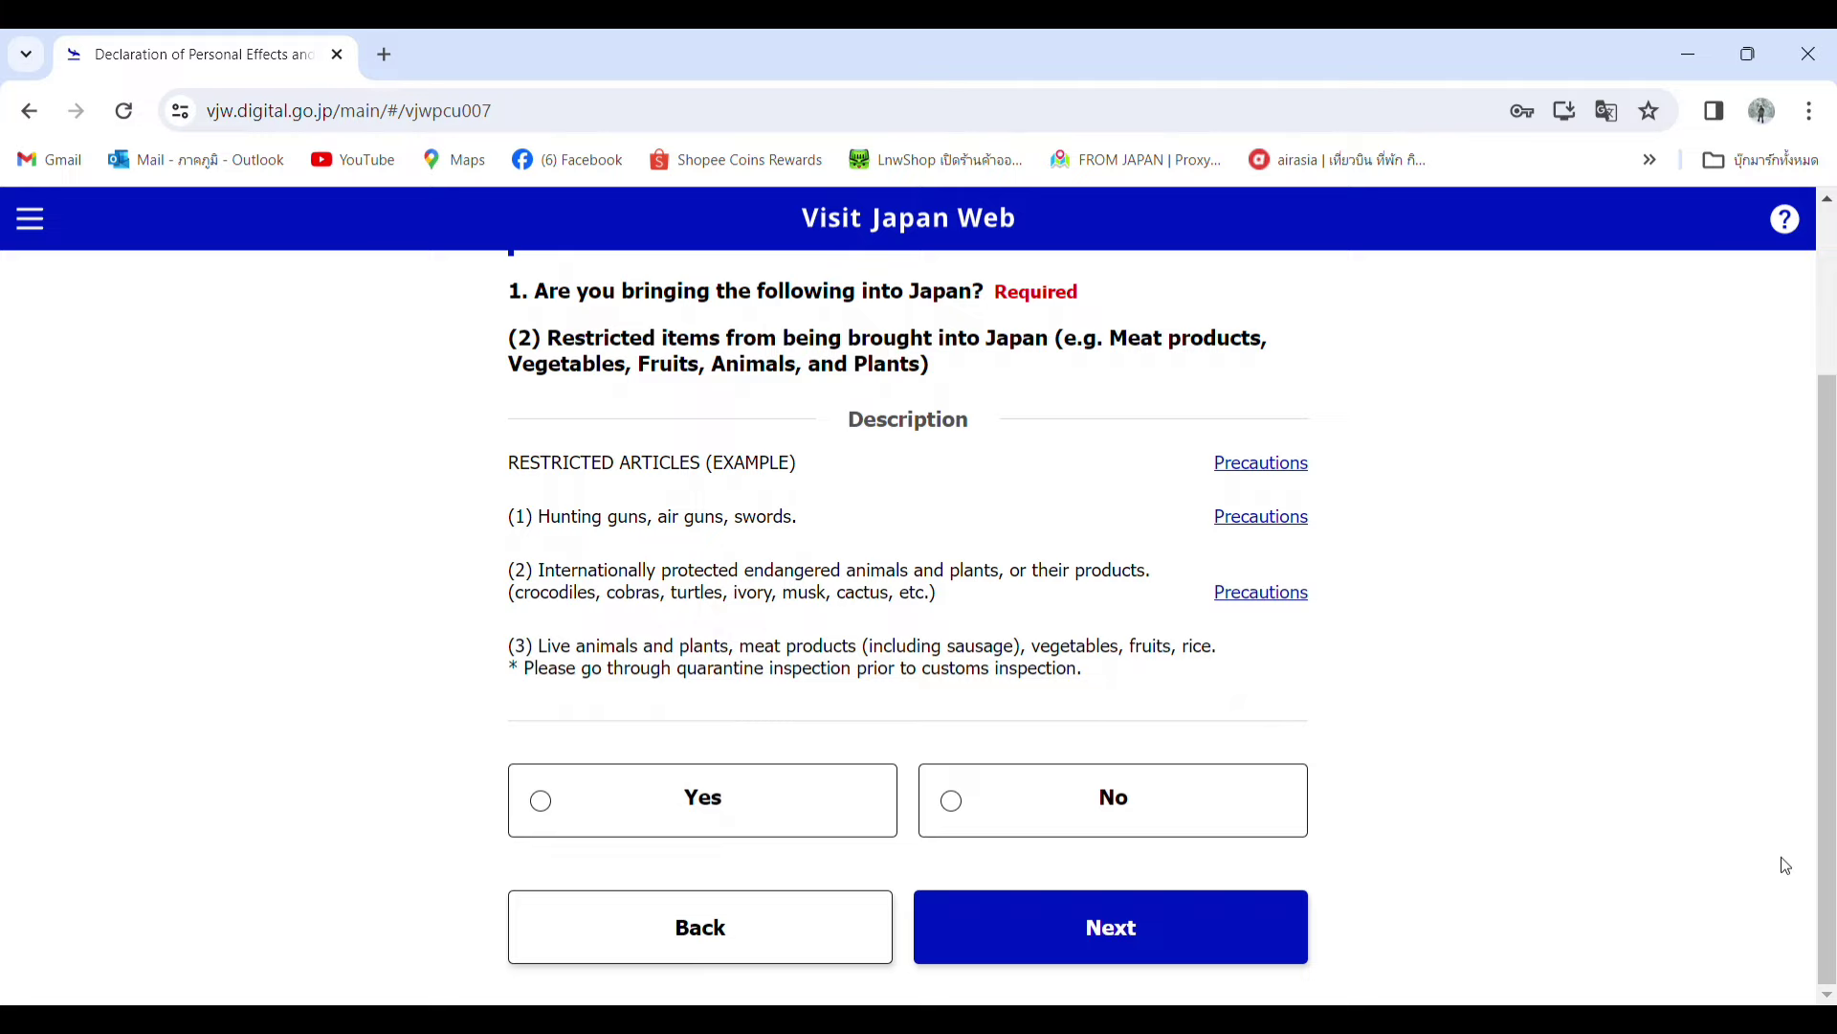
{"action": "left_click", "coordinate": [1222, 792]}
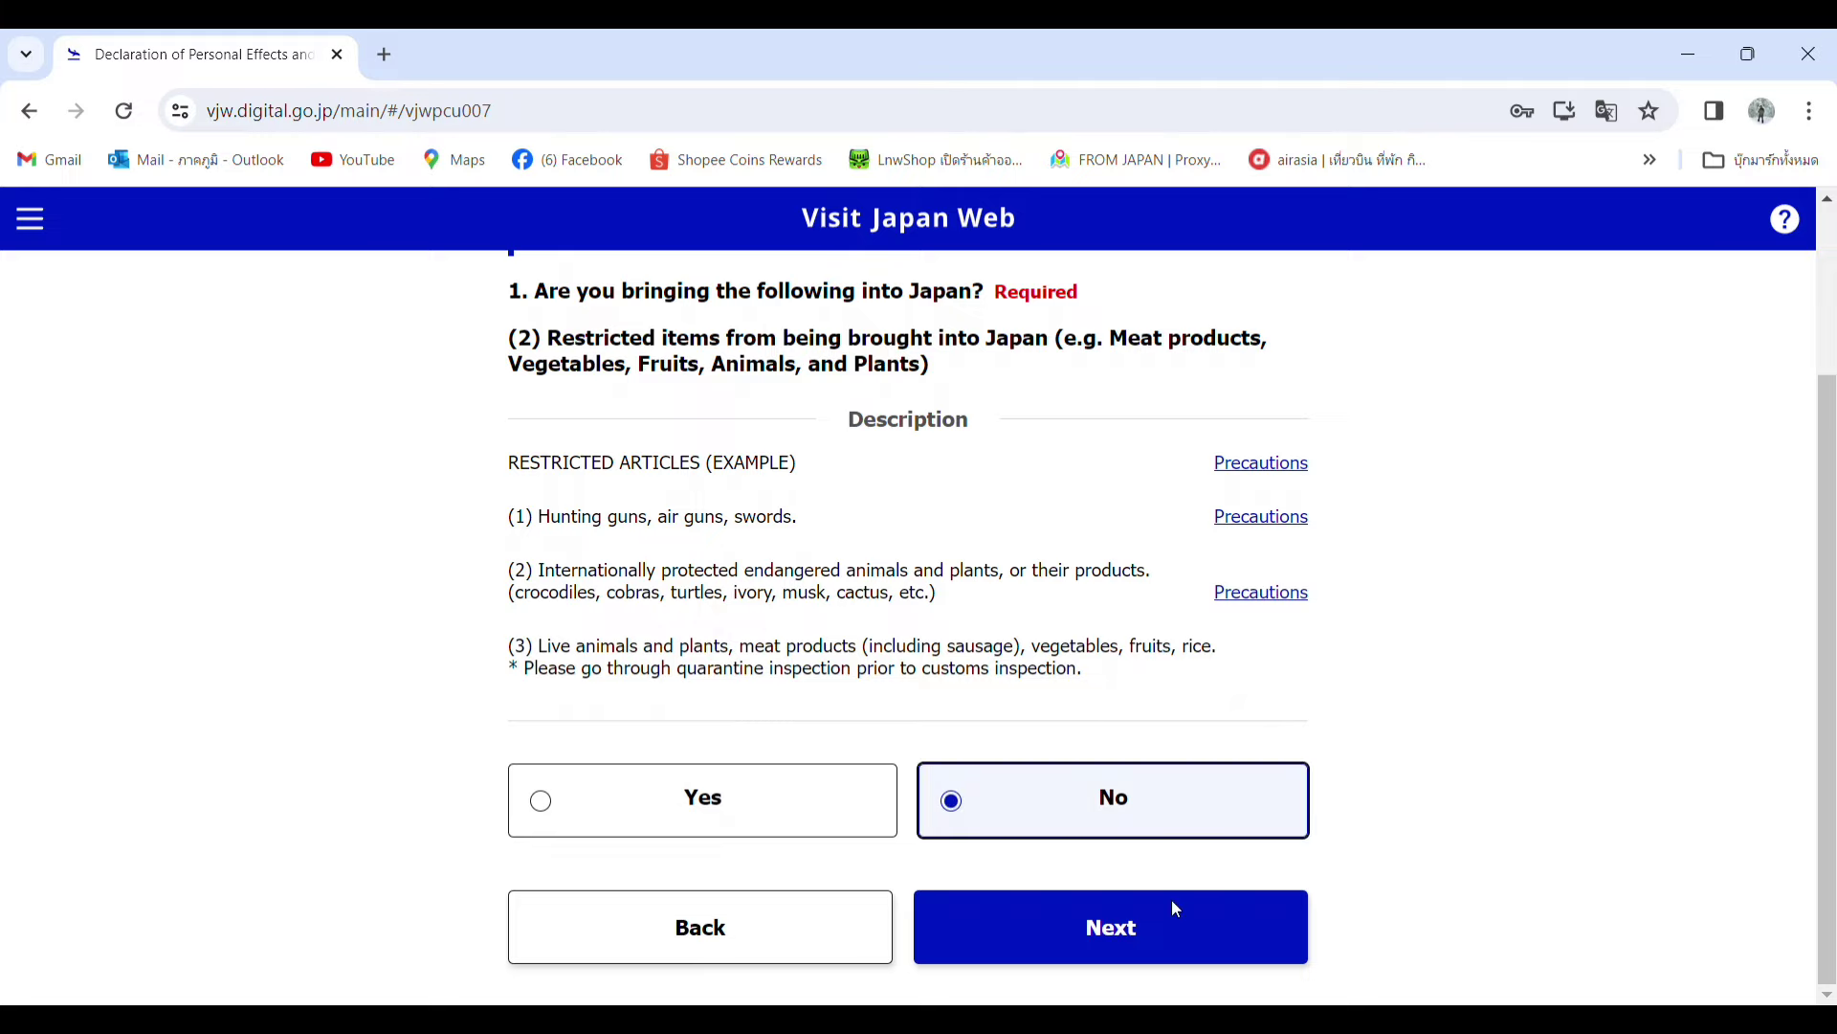
{"action": "left_click", "coordinate": [1169, 924]}
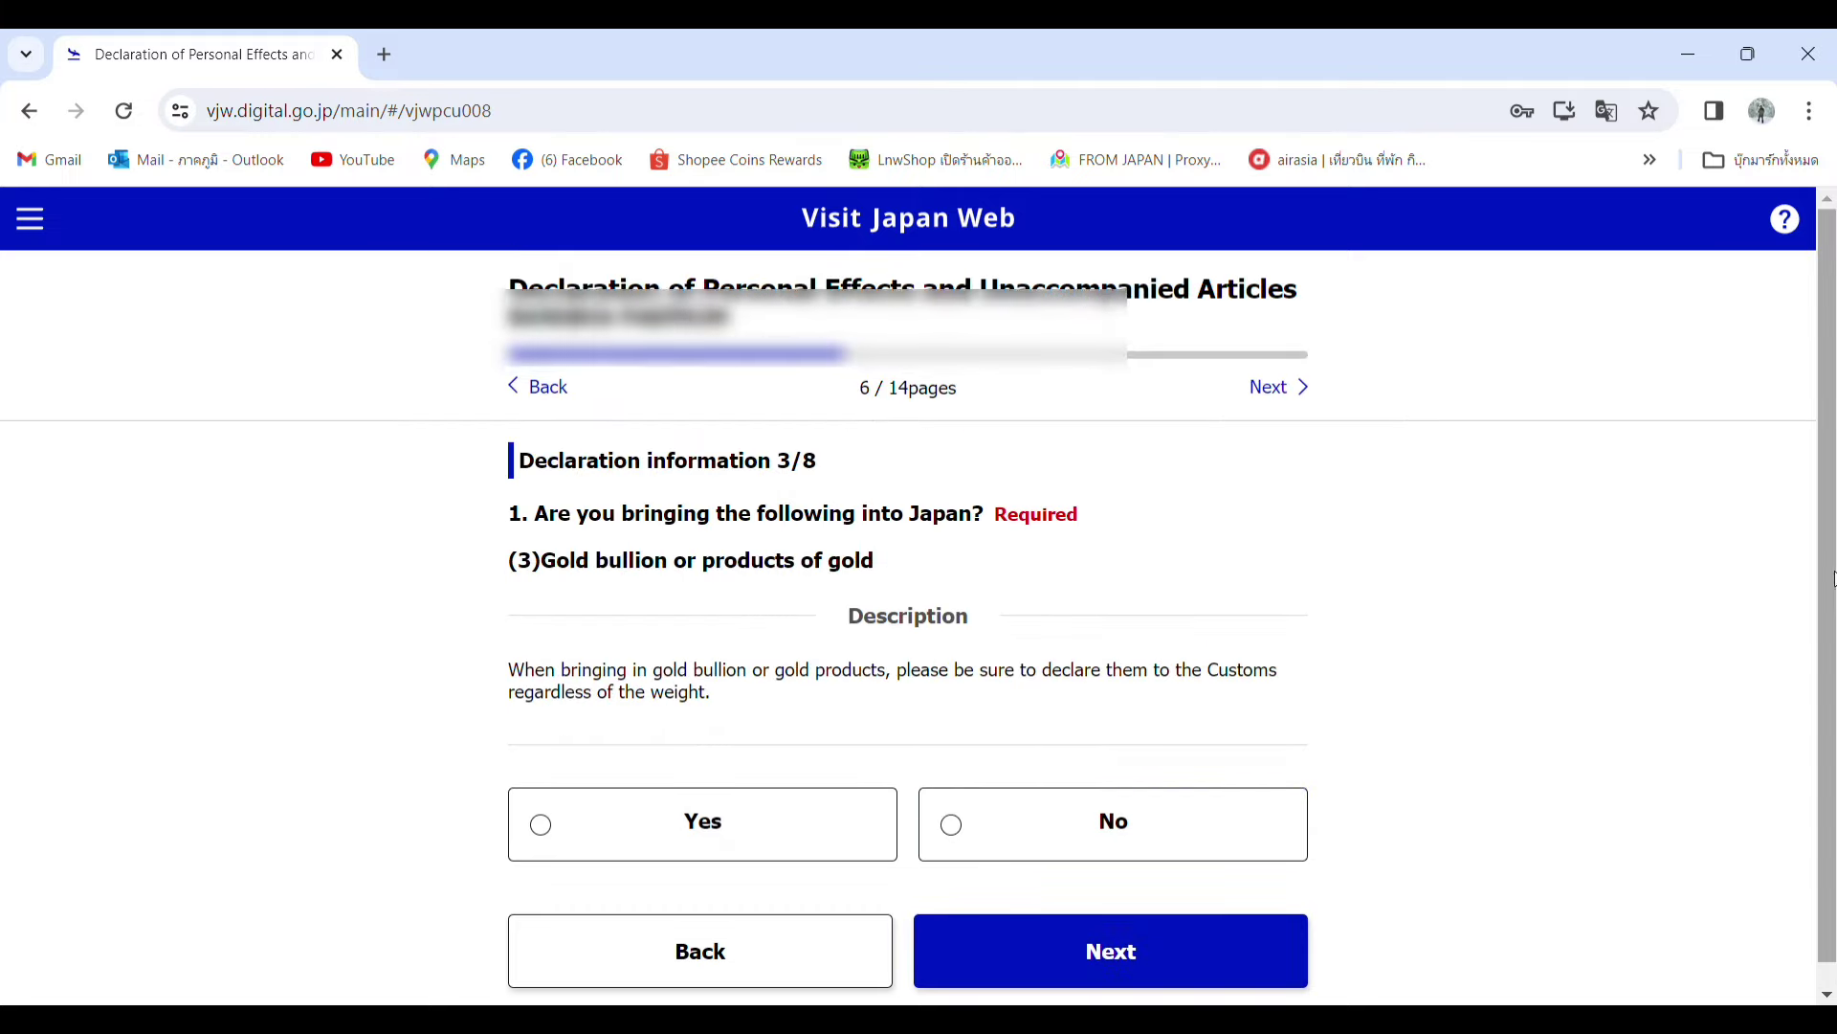
Answer No to the gold bullion question and the duty-free allowance question, continuing to Declaration information 5/8.
{"action": "scroll", "coordinate": [1818, 622], "scroll_direction": "down", "scroll_amount": 1}
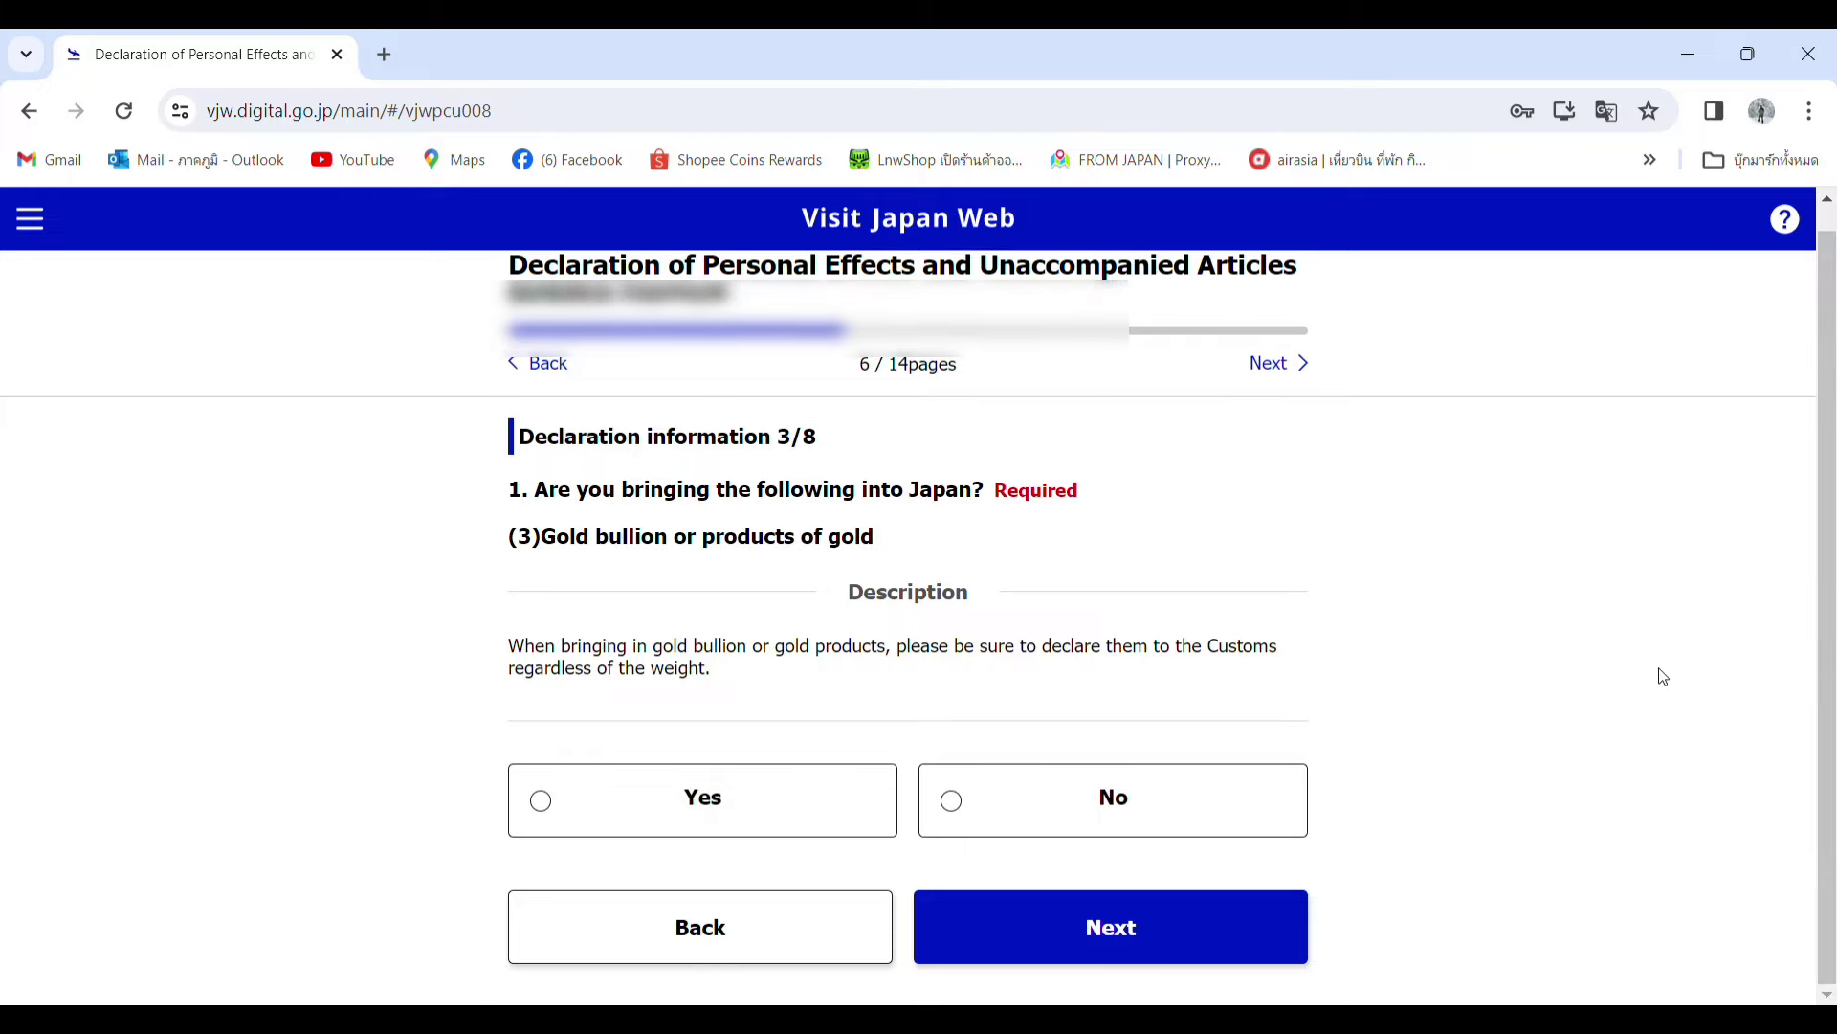
{"action": "left_click", "coordinate": [1201, 808]}
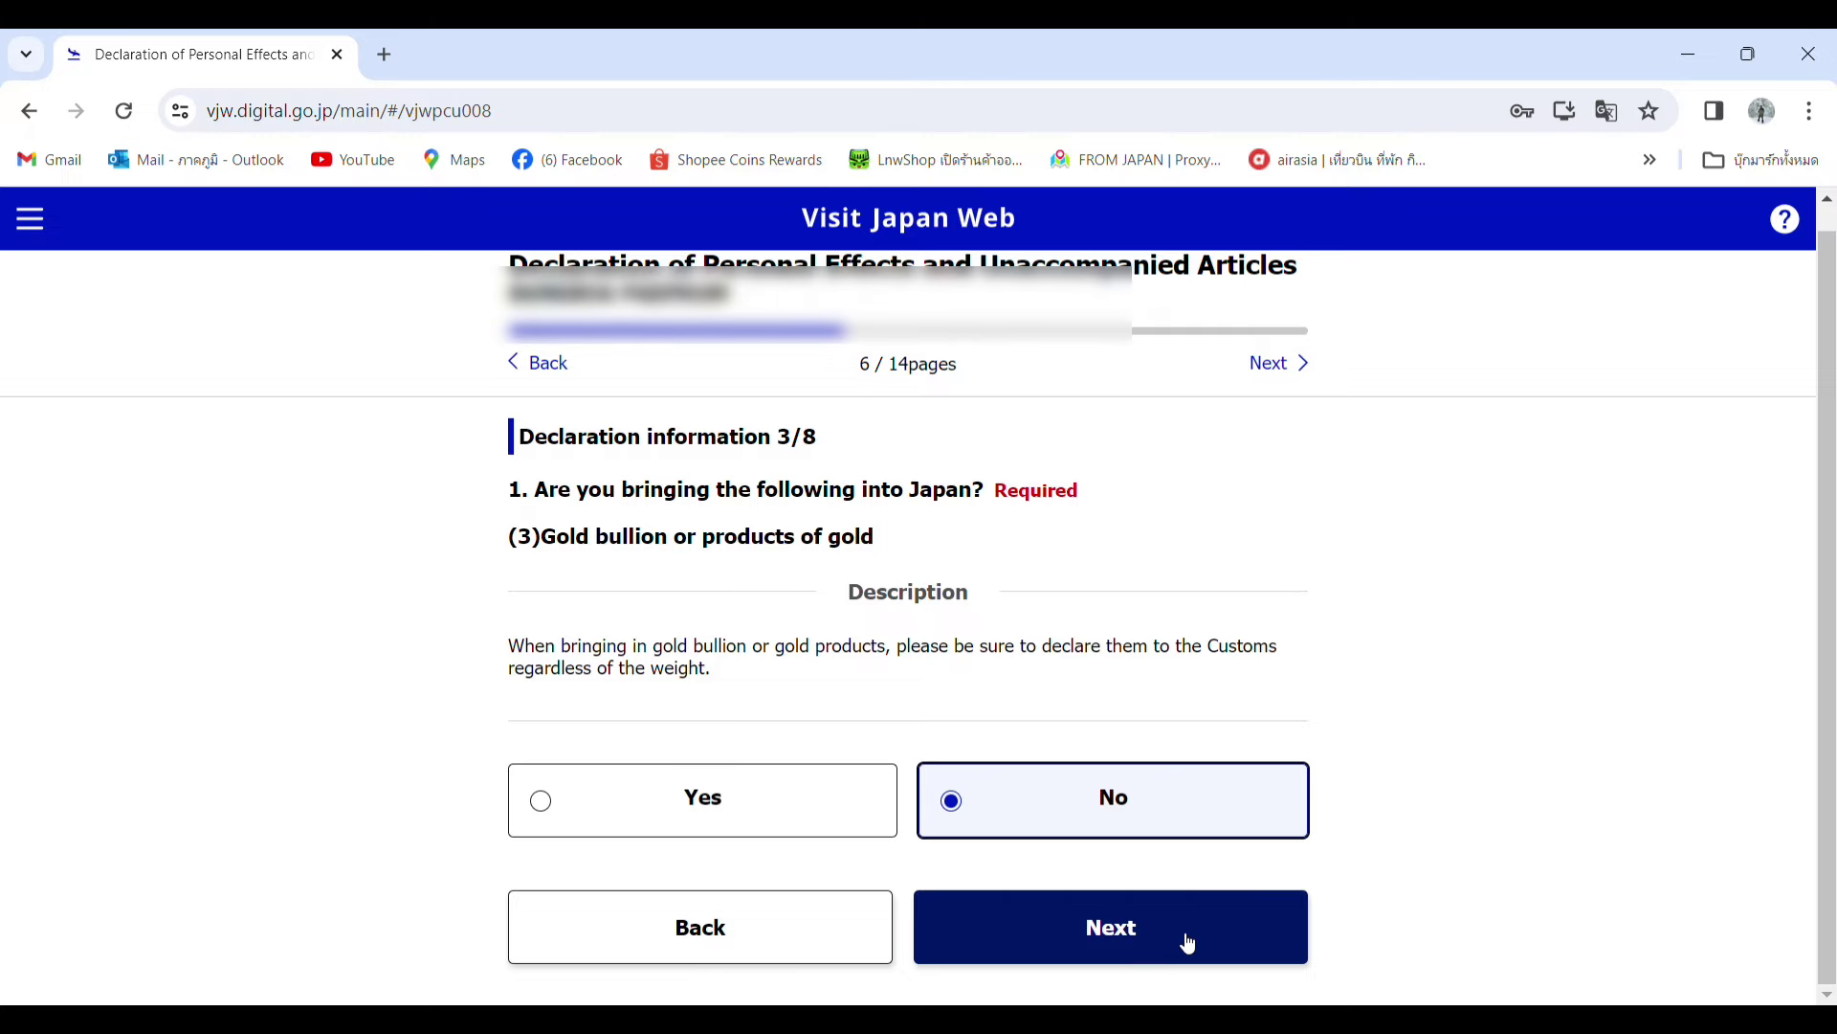
{"action": "left_click", "coordinate": [1190, 945]}
{"action": "left_click_drag", "start_coordinate": [1829, 497], "coordinate": [1833, 855]}
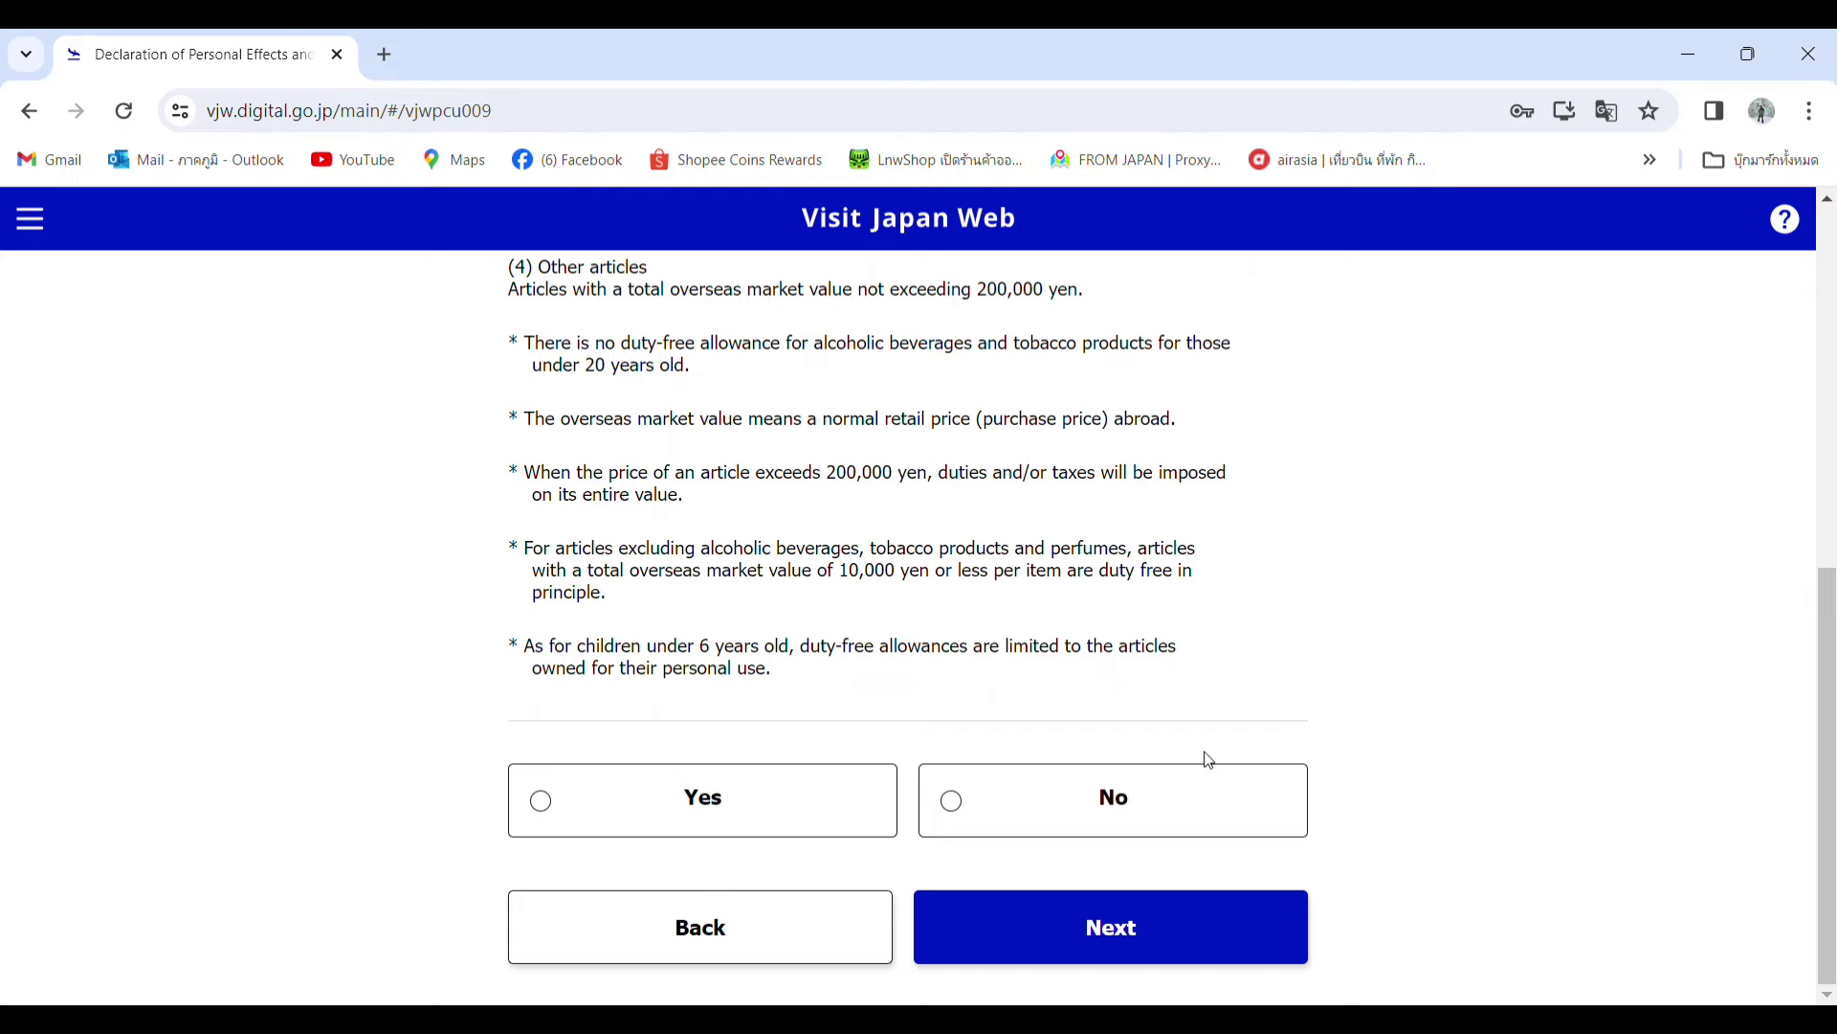
{"action": "left_click", "coordinate": [1154, 827]}
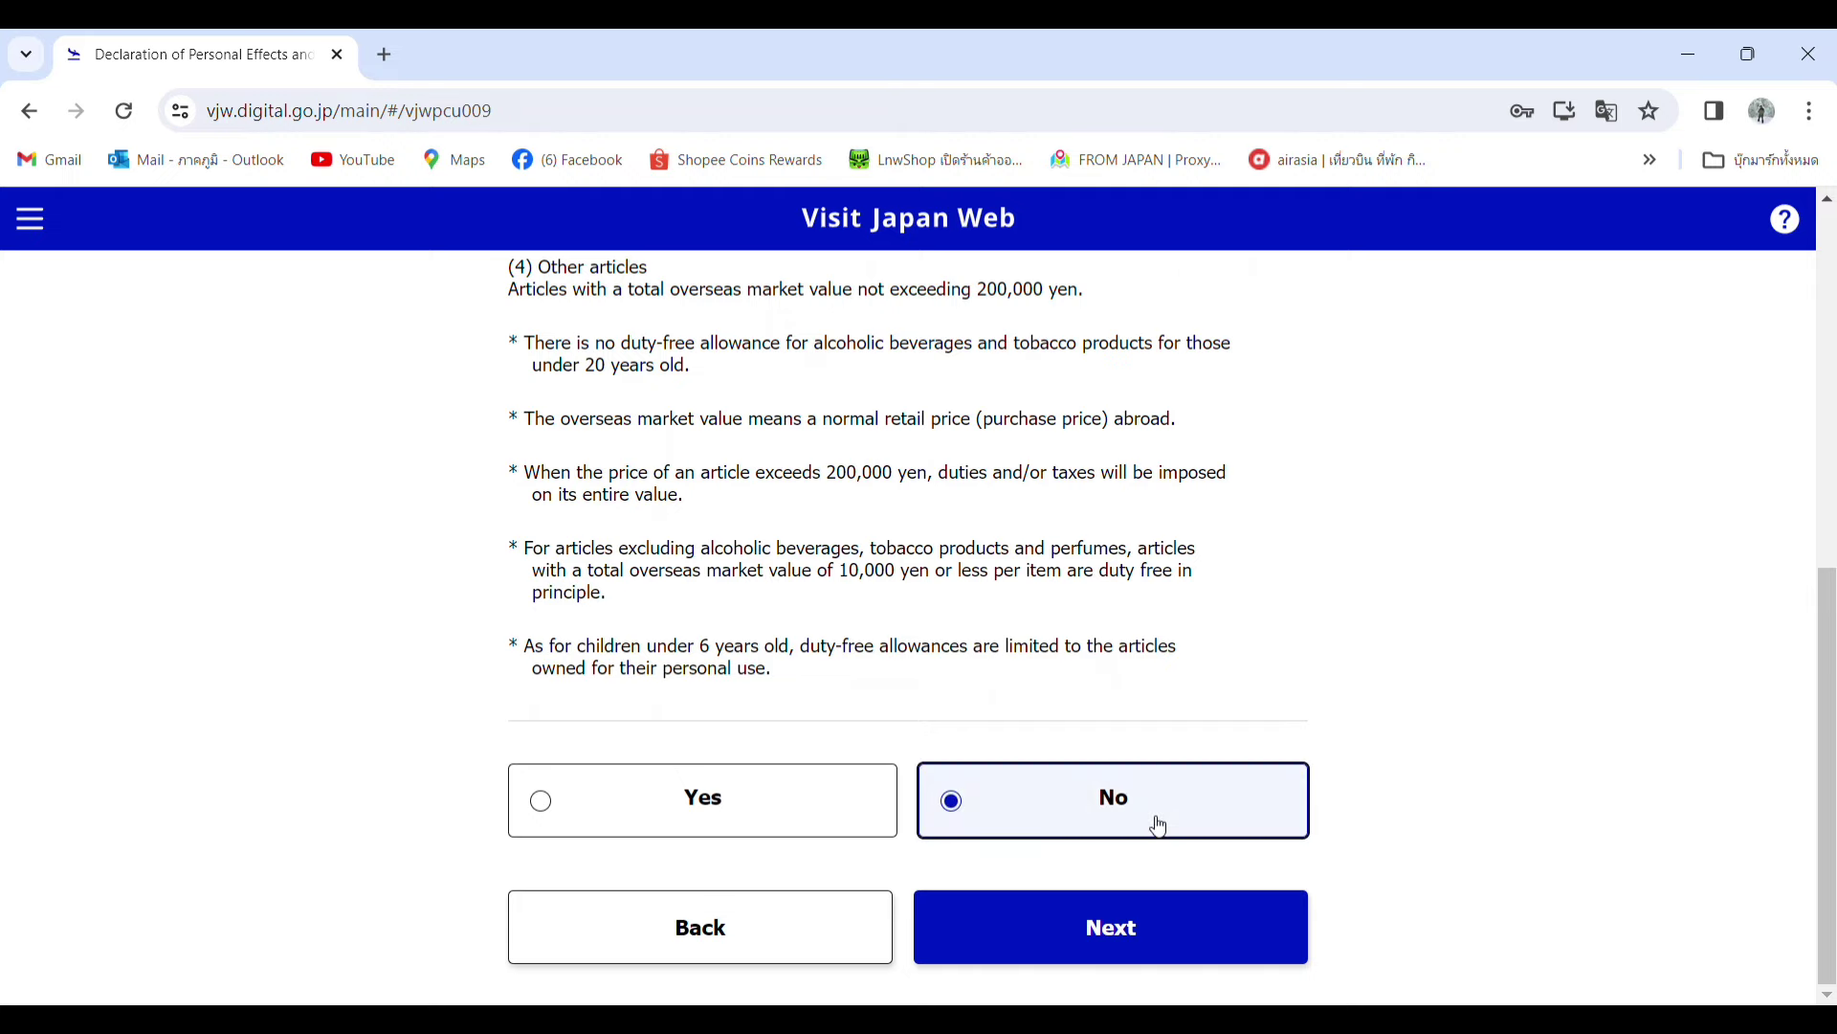
{"action": "left_click", "coordinate": [1151, 947]}
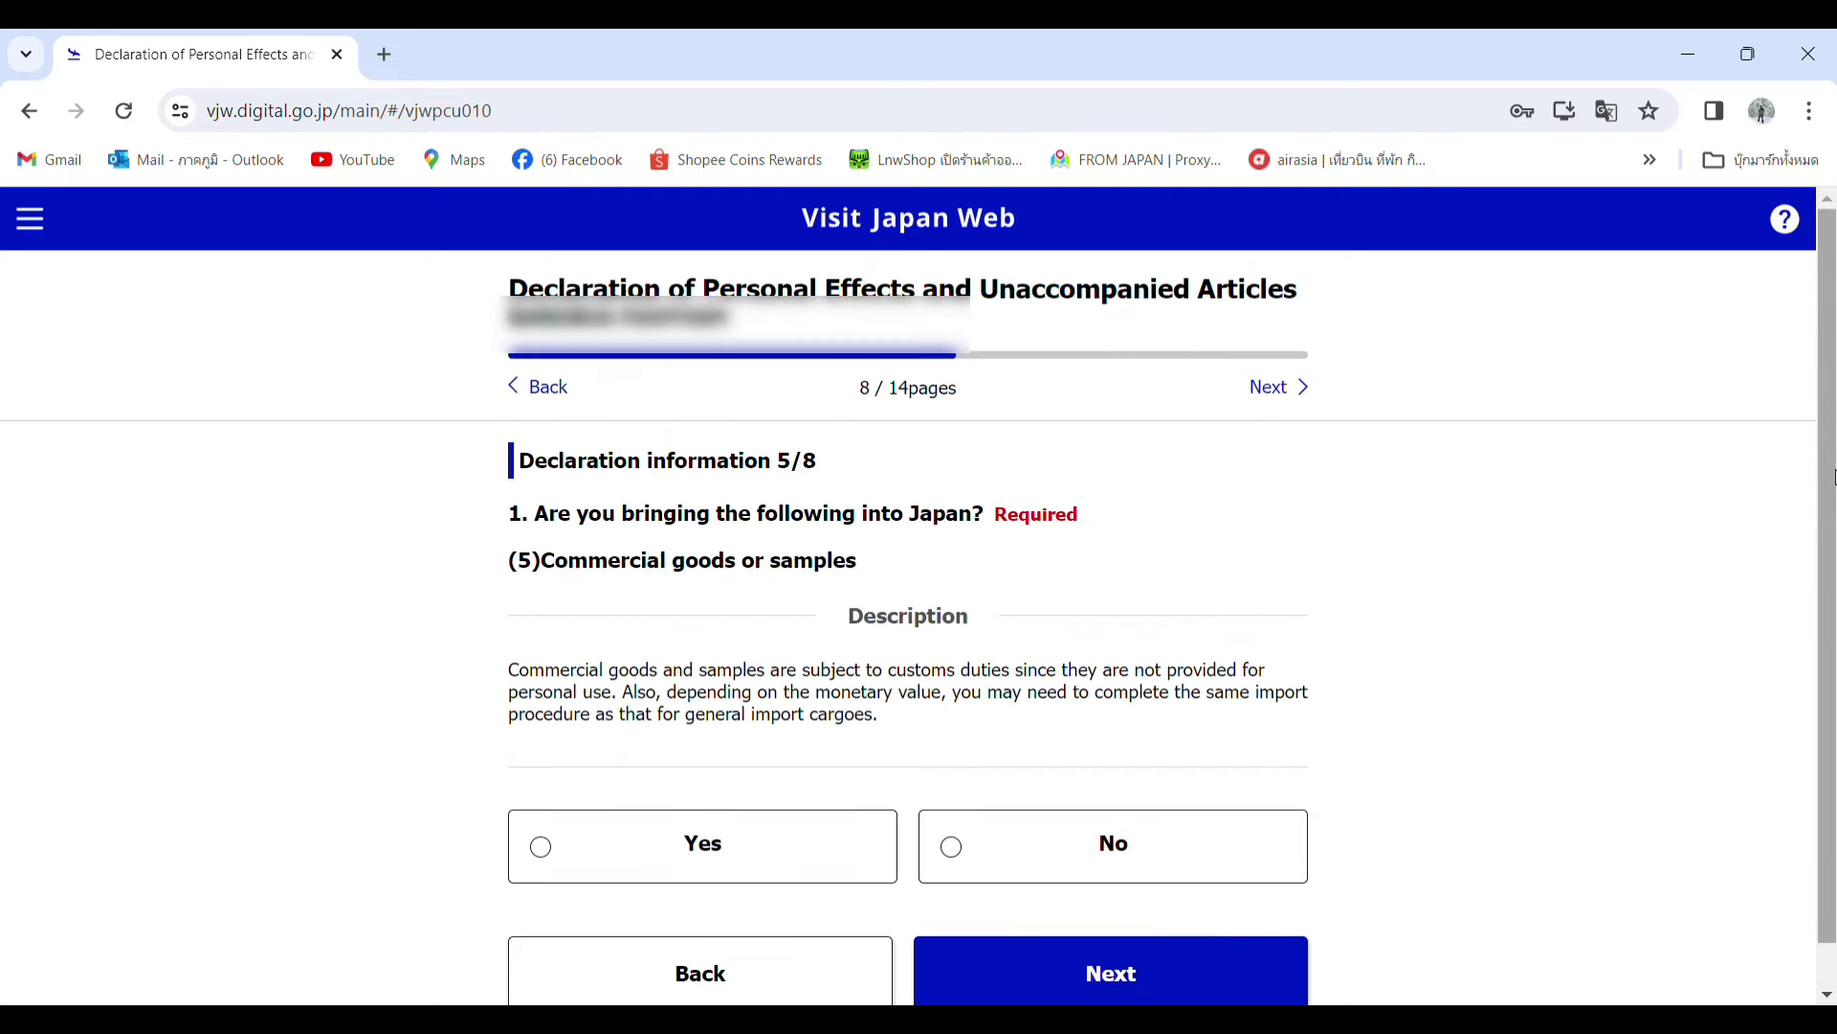
Answer No to carrying commercial goods or samples and to items requested by someone else, continuing to Declaration information 7/8.
{"action": "scroll", "coordinate": [1832, 475], "scroll_direction": "down", "scroll_amount": 1}
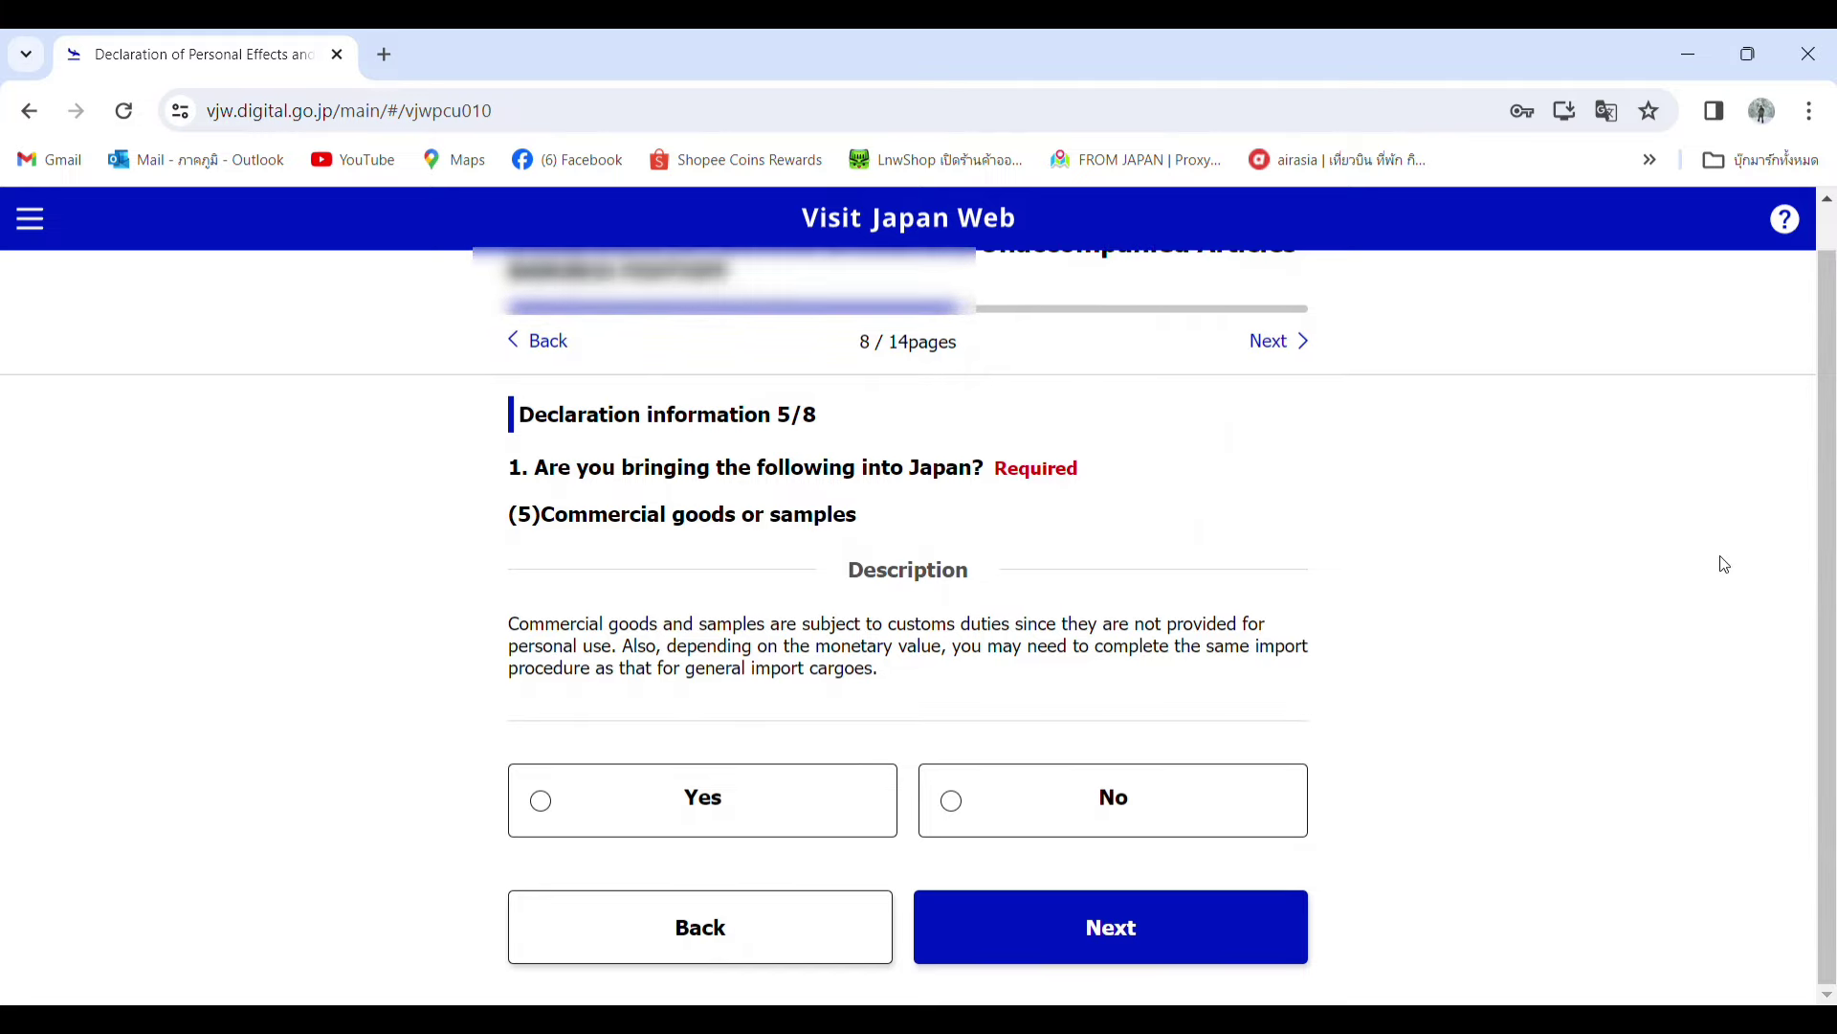
{"action": "left_click", "coordinate": [1152, 796]}
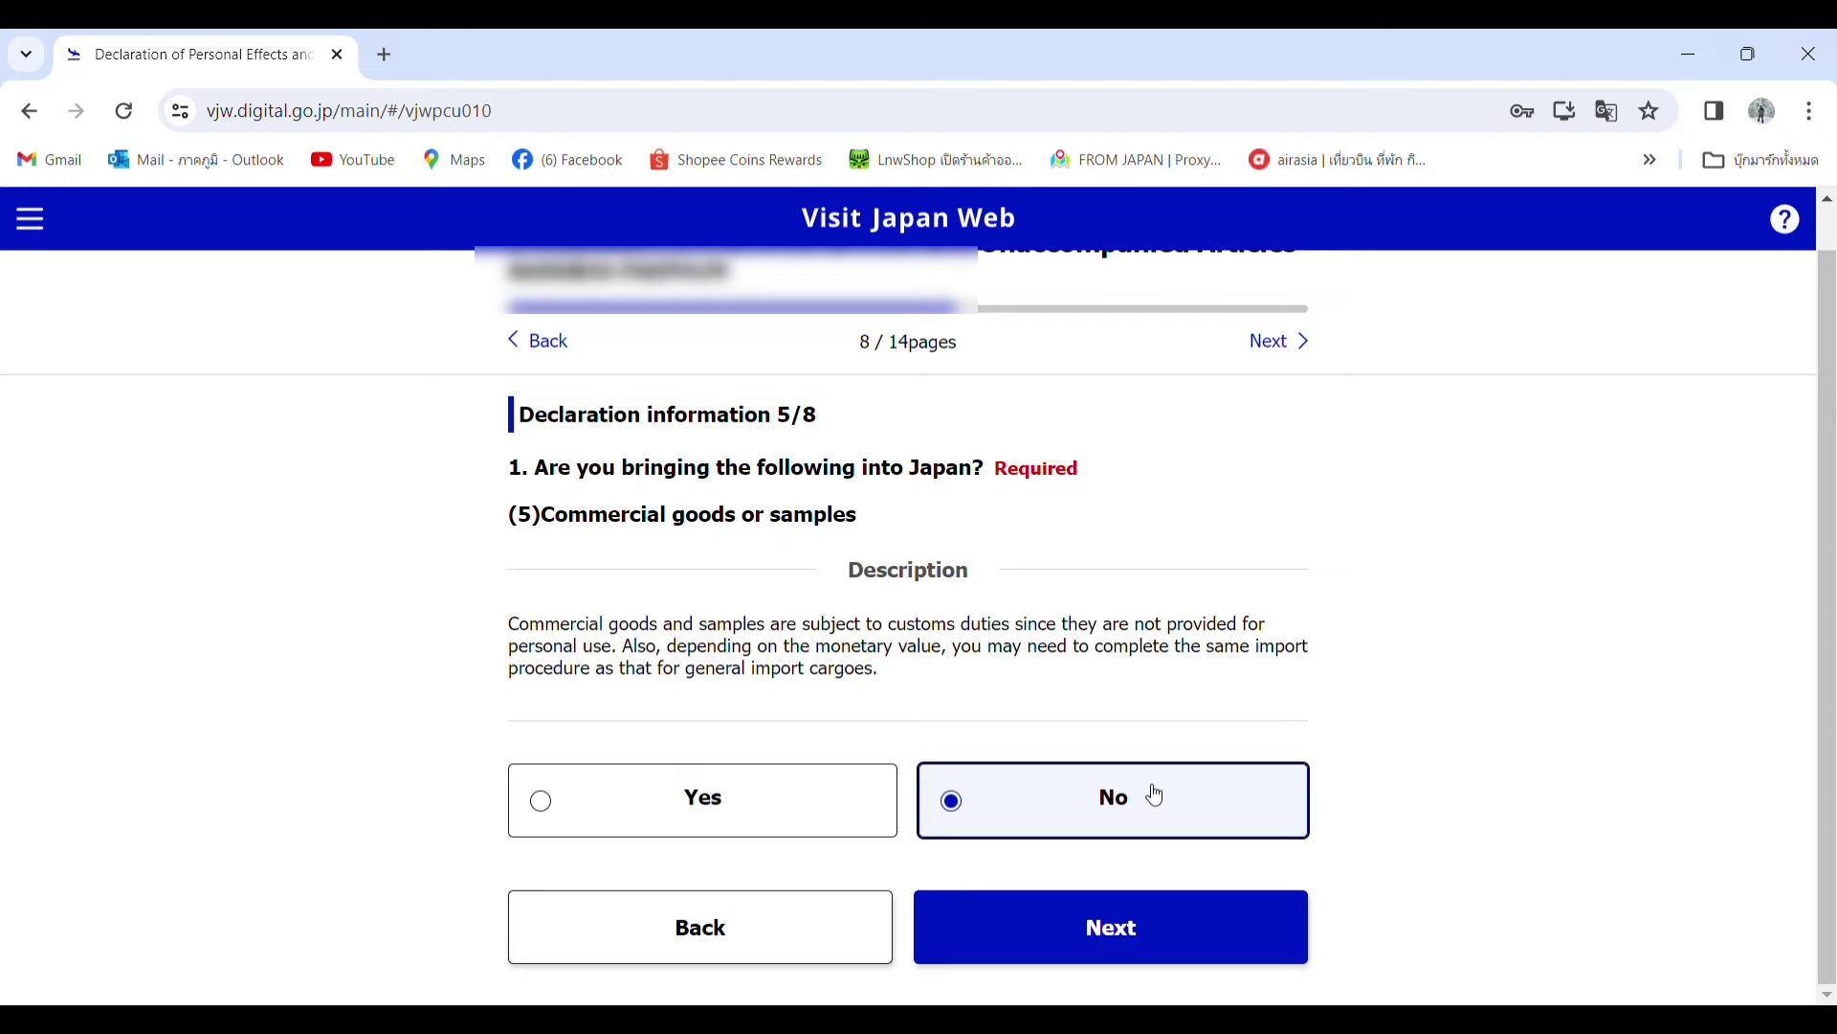
{"action": "left_click", "coordinate": [1110, 928]}
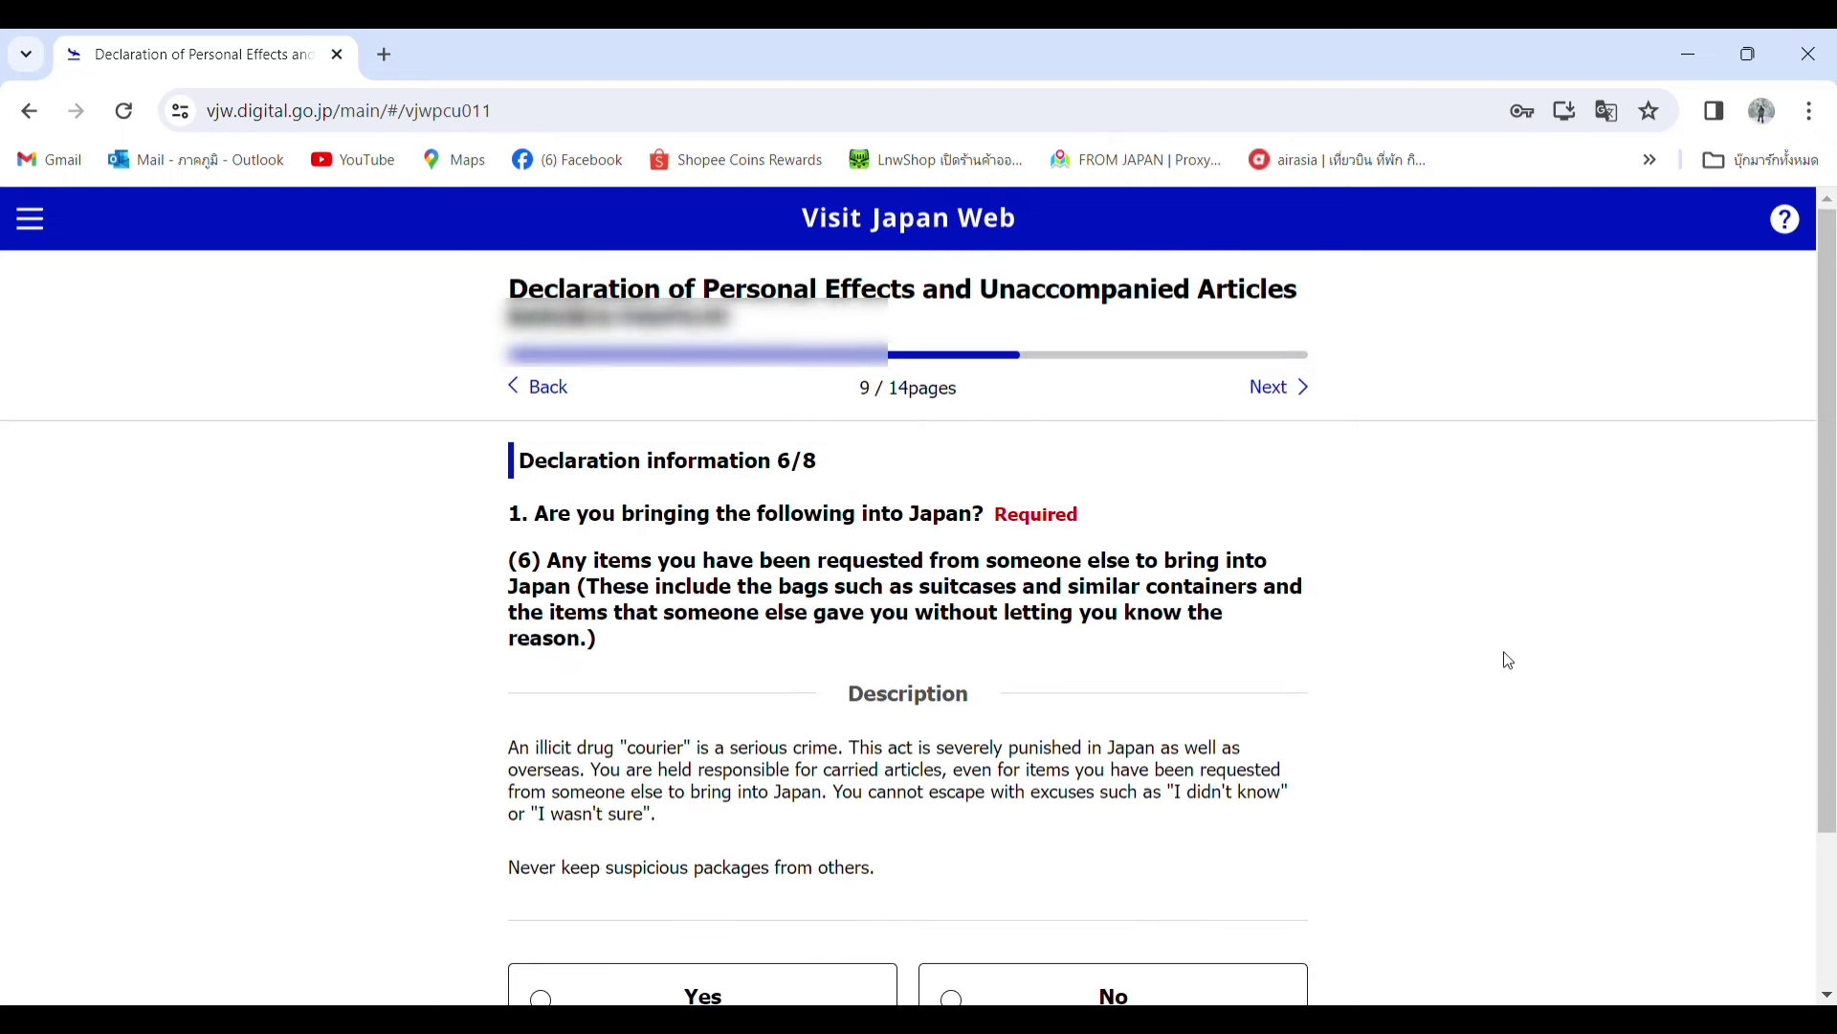
{"action": "left_click_drag", "start_coordinate": [1828, 439], "coordinate": [1834, 608]}
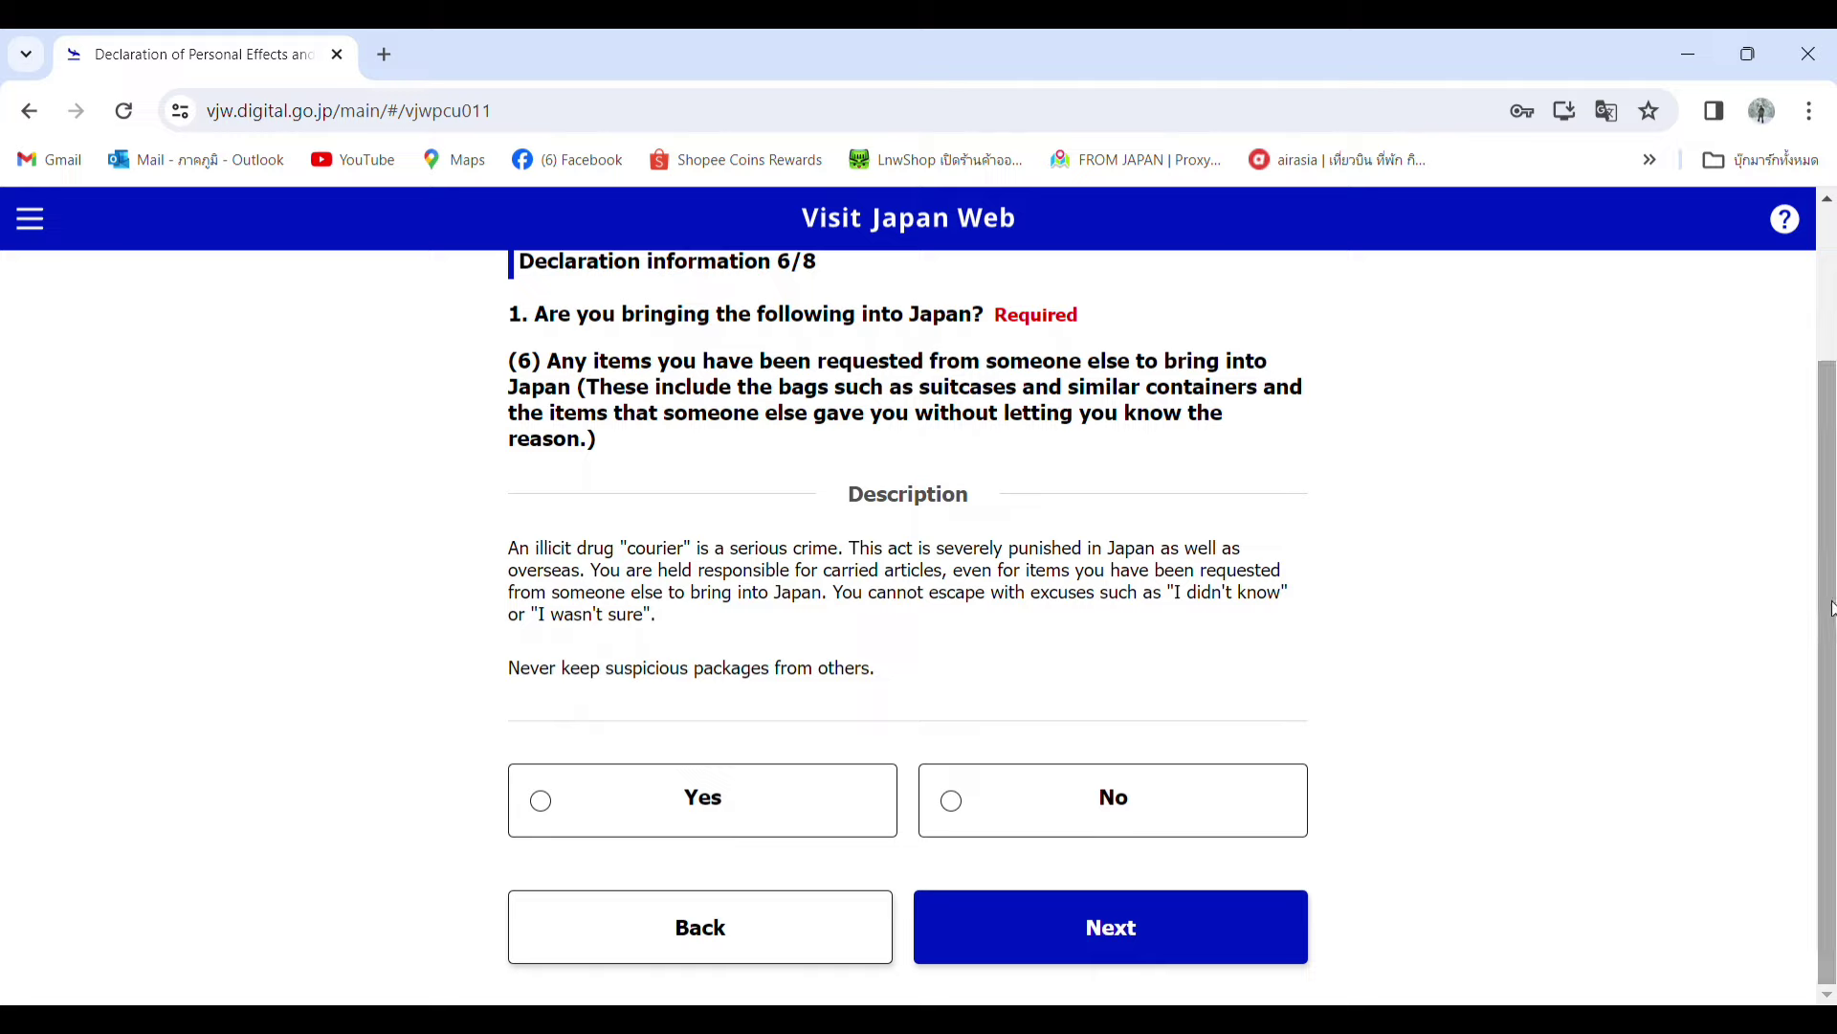
{"action": "left_click", "coordinate": [1177, 816]}
{"action": "left_click", "coordinate": [1157, 946]}
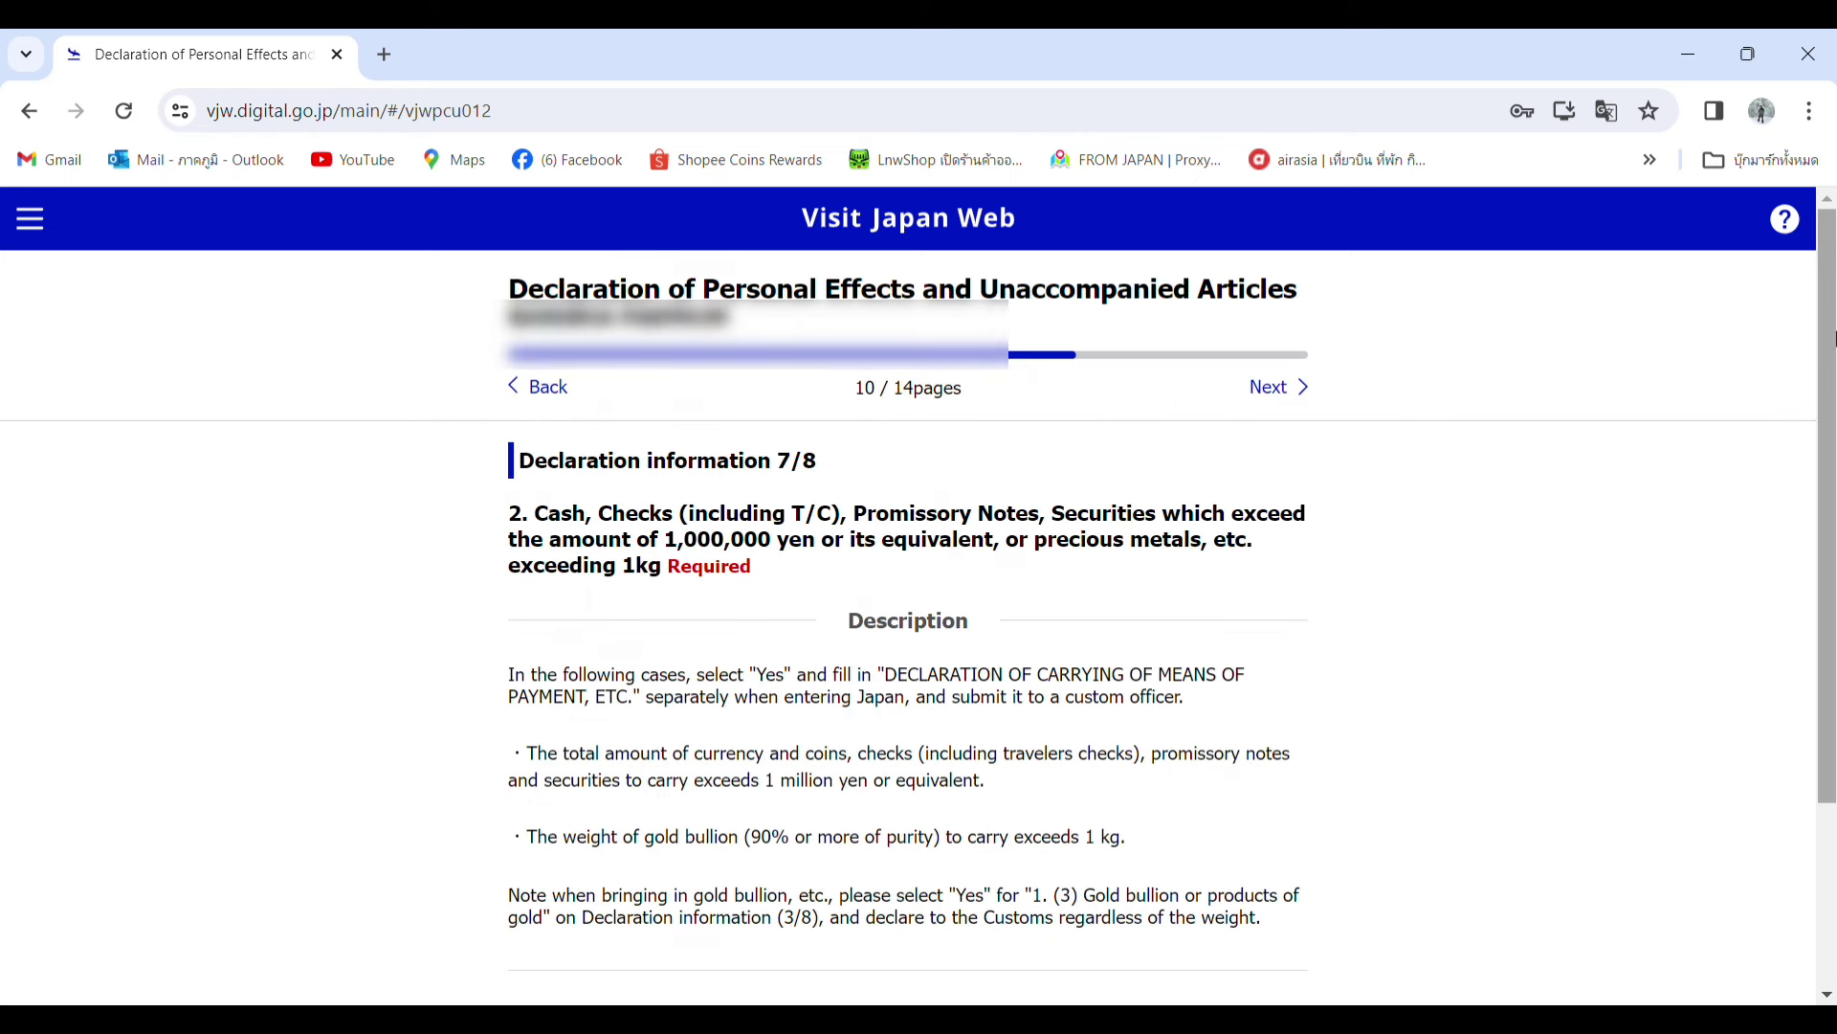
Answer No to carrying cash or securities over 1,000,000 yen or precious metals over 1kg, and continue to Declaration information 8/8.
{"action": "left_click_drag", "start_coordinate": [1833, 371], "coordinate": [1828, 573]}
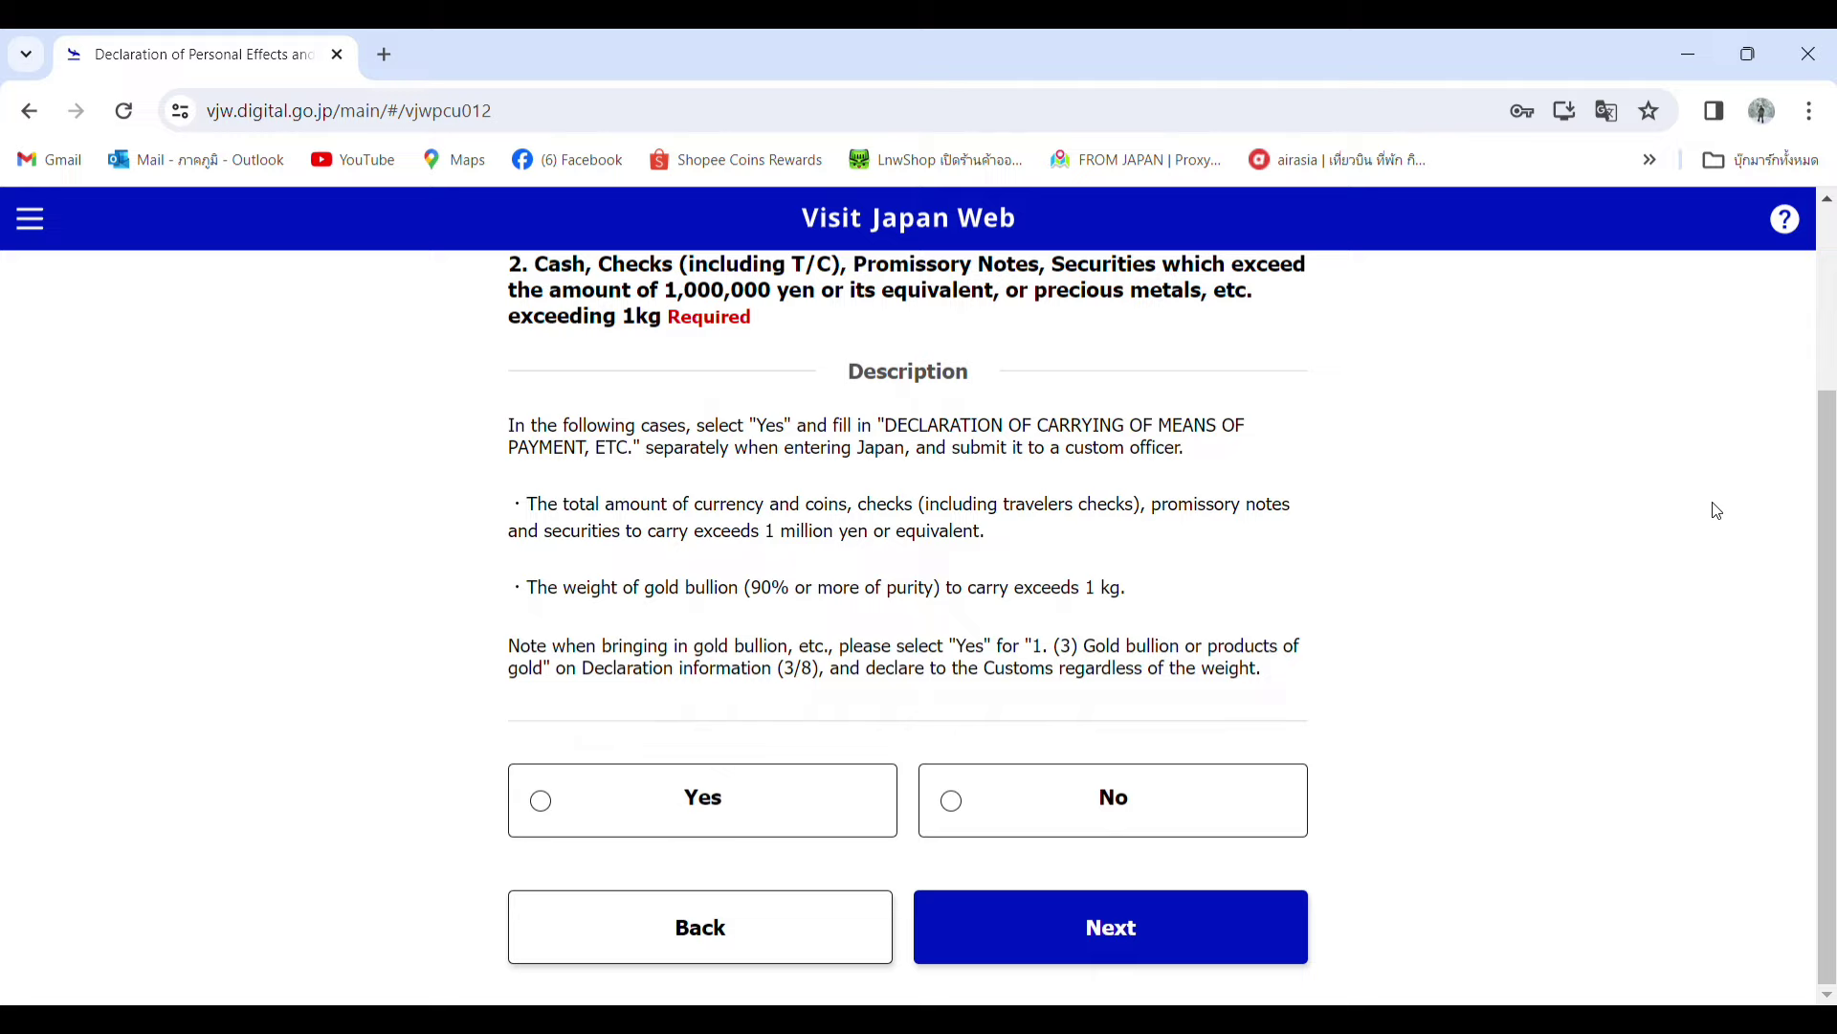
{"action": "left_click", "coordinate": [1238, 804]}
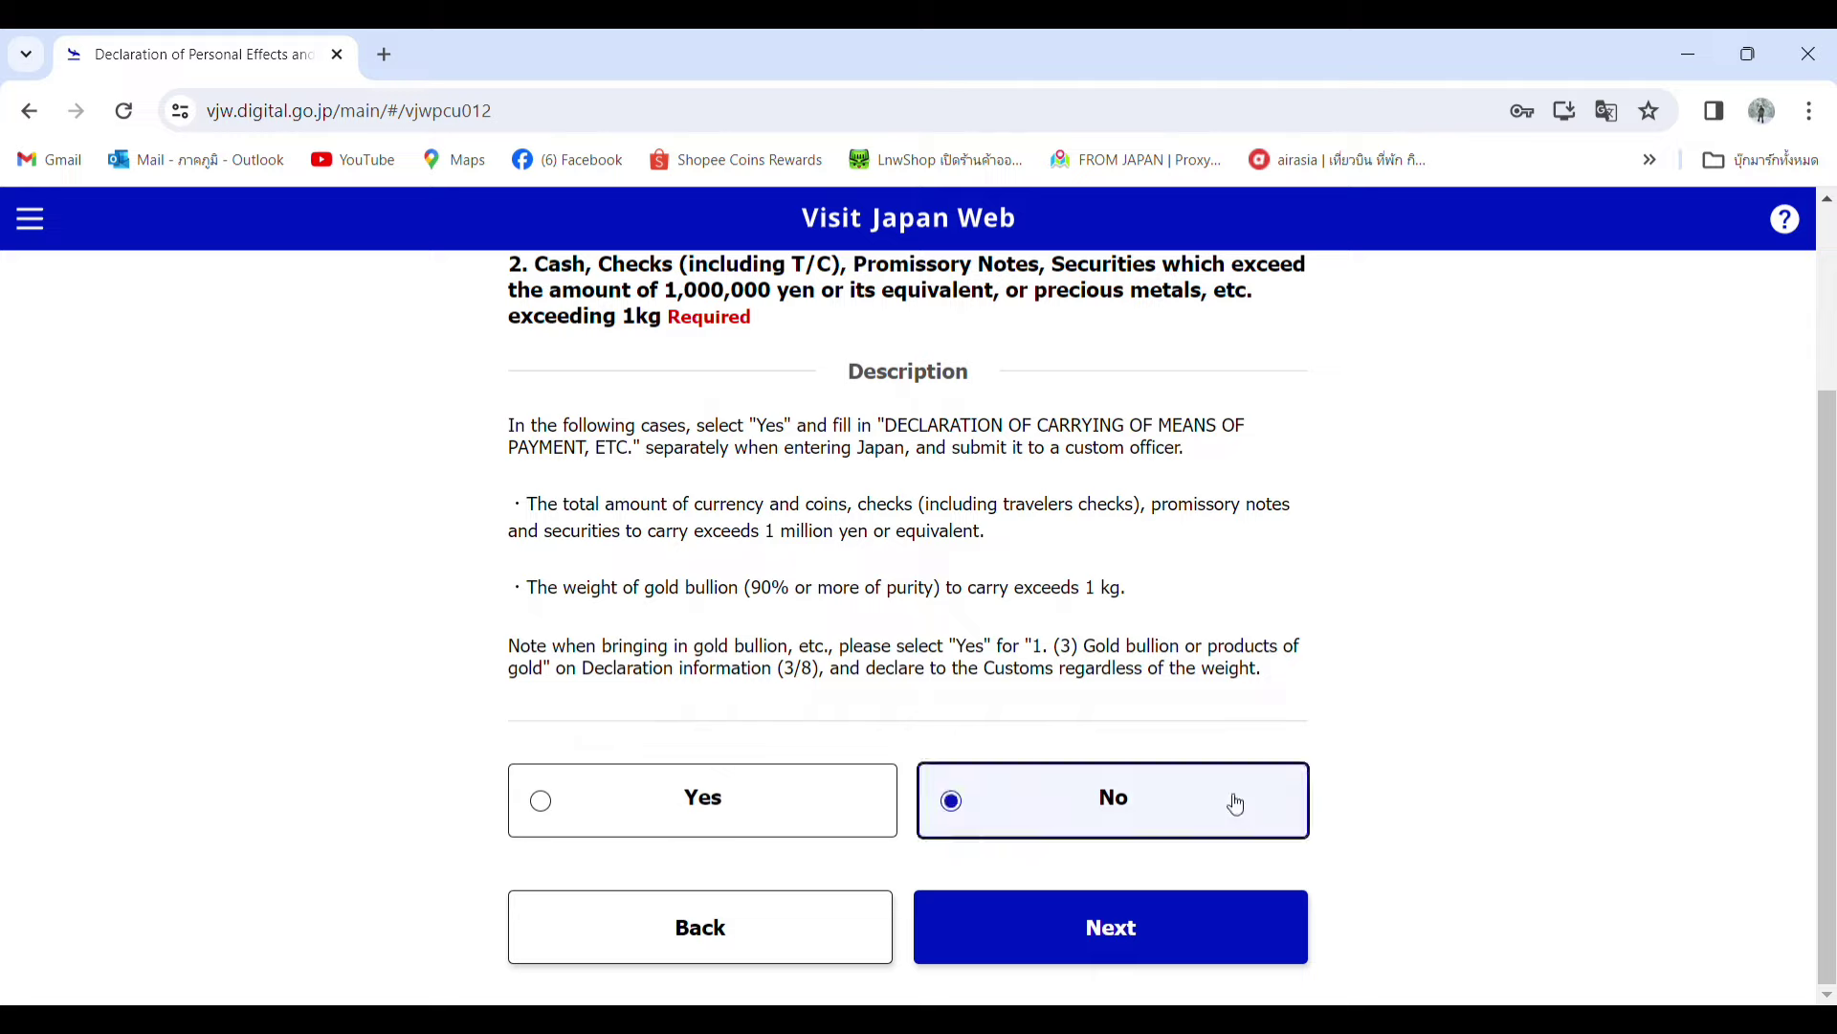
{"action": "left_click", "coordinate": [1125, 961]}
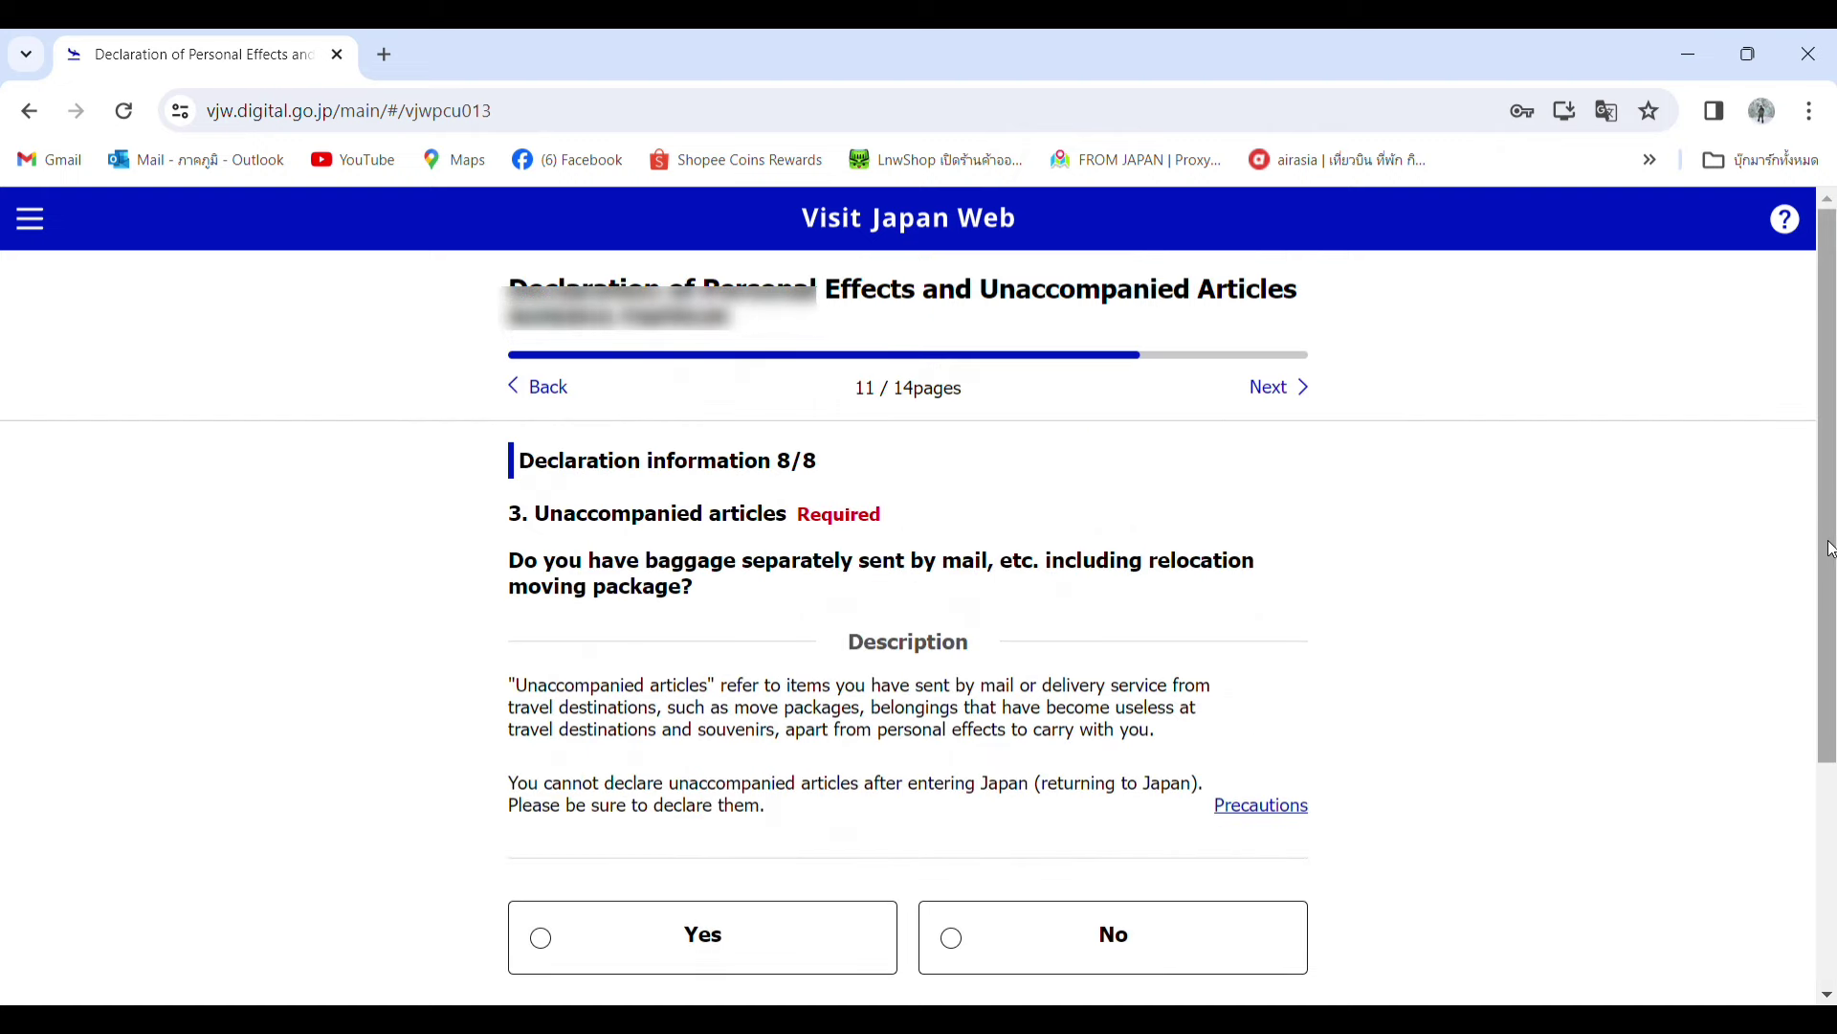
Answer No to having unaccompanied articles, leave their quantity blank, and continue to the Confirm entered details page.
{"action": "left_click_drag", "start_coordinate": [1831, 551], "coordinate": [1819, 825]}
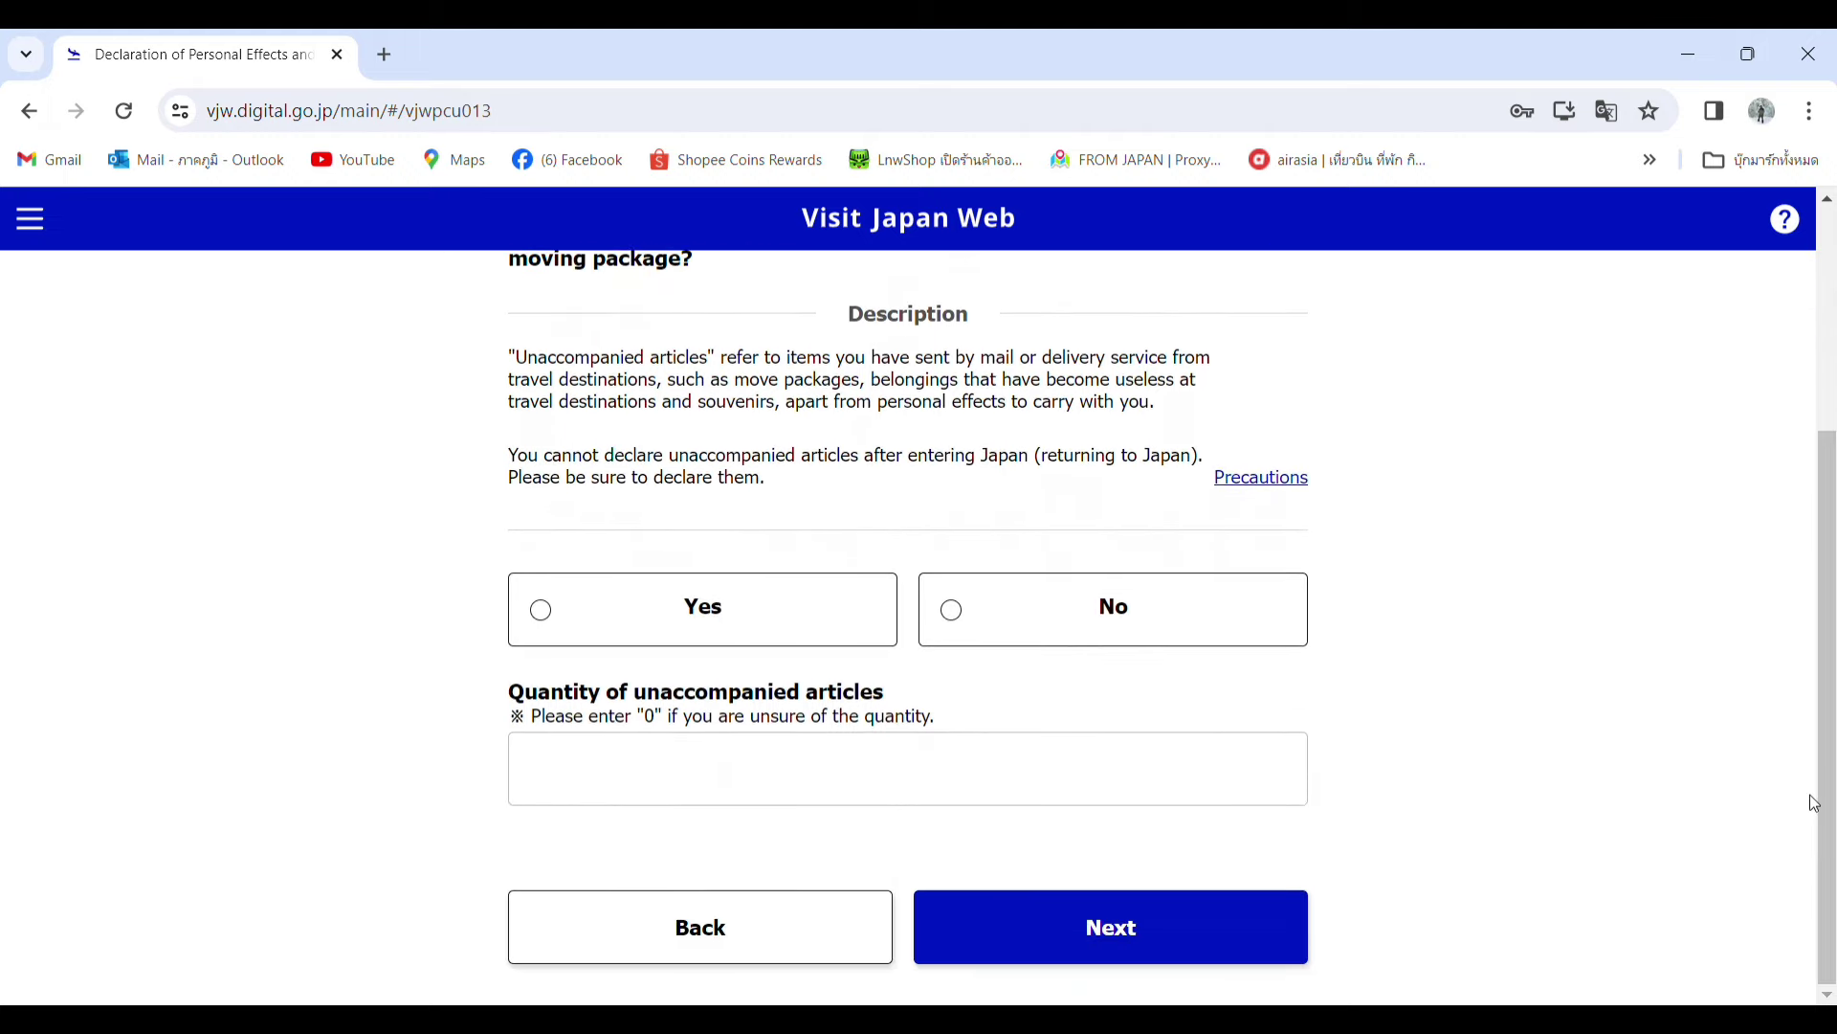
{"action": "left_click", "coordinate": [1182, 627]}
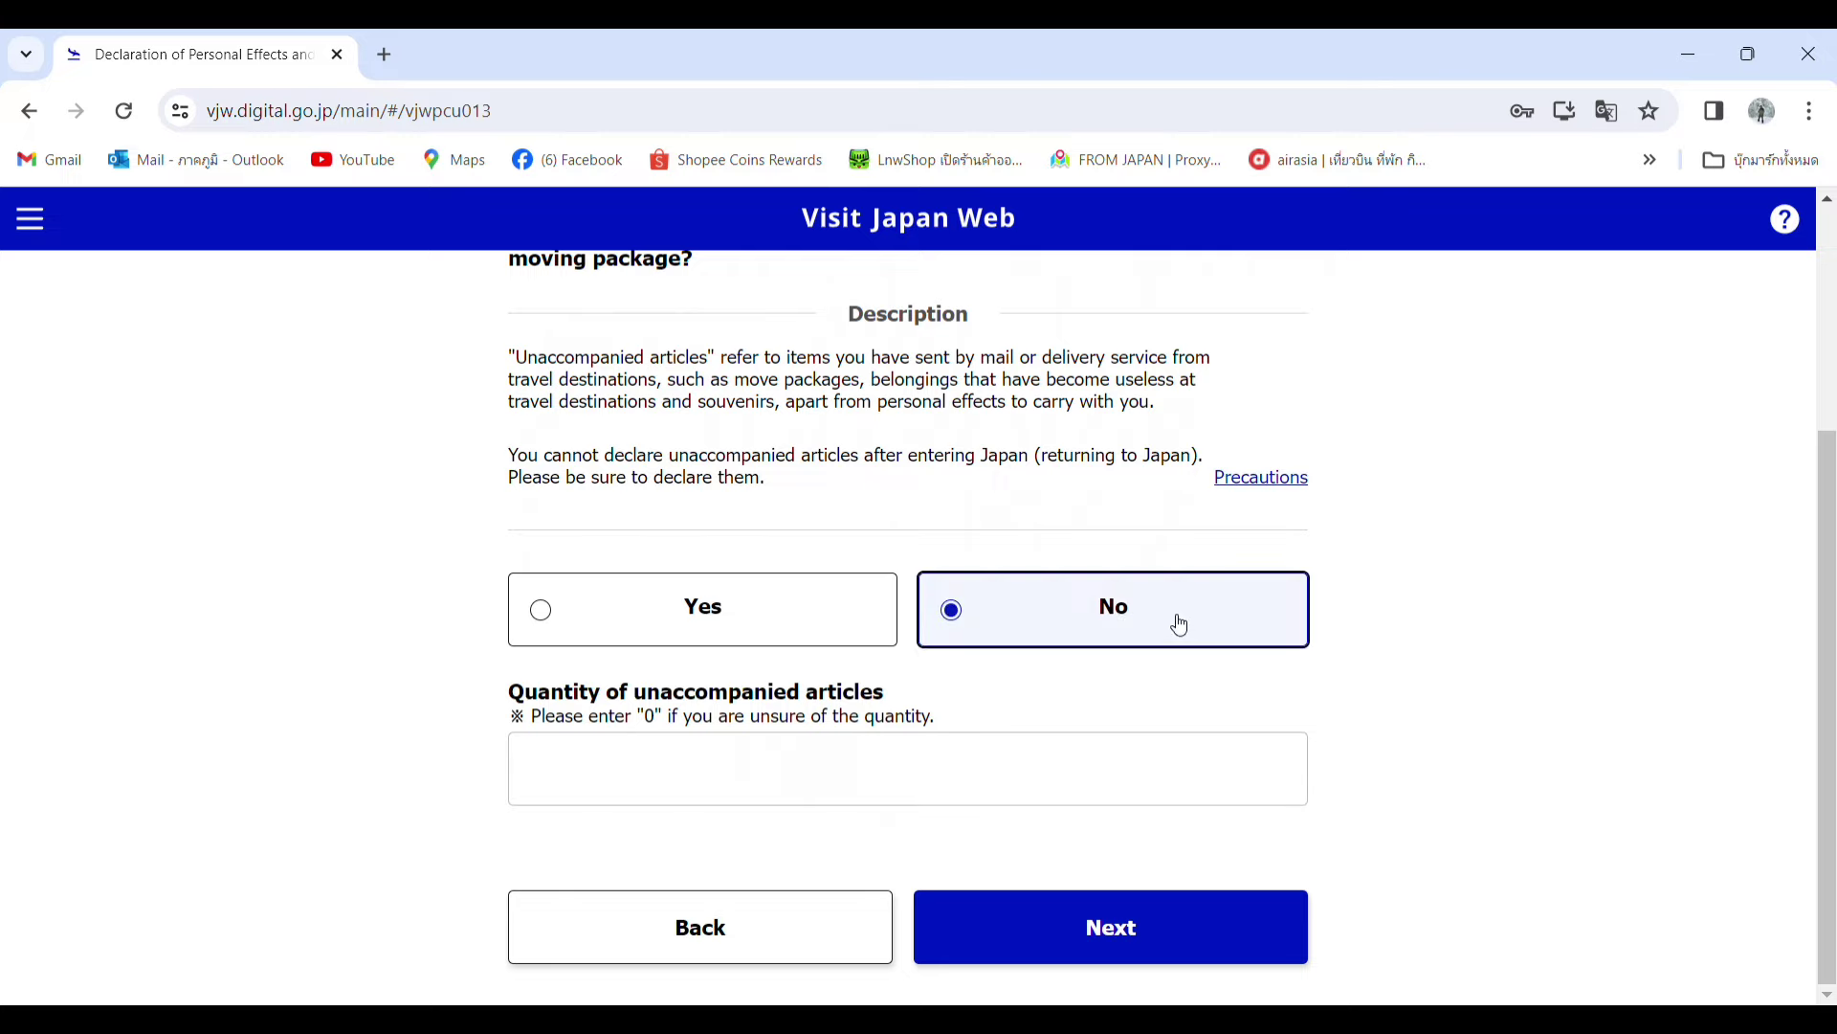
{"action": "left_click", "coordinate": [1116, 953]}
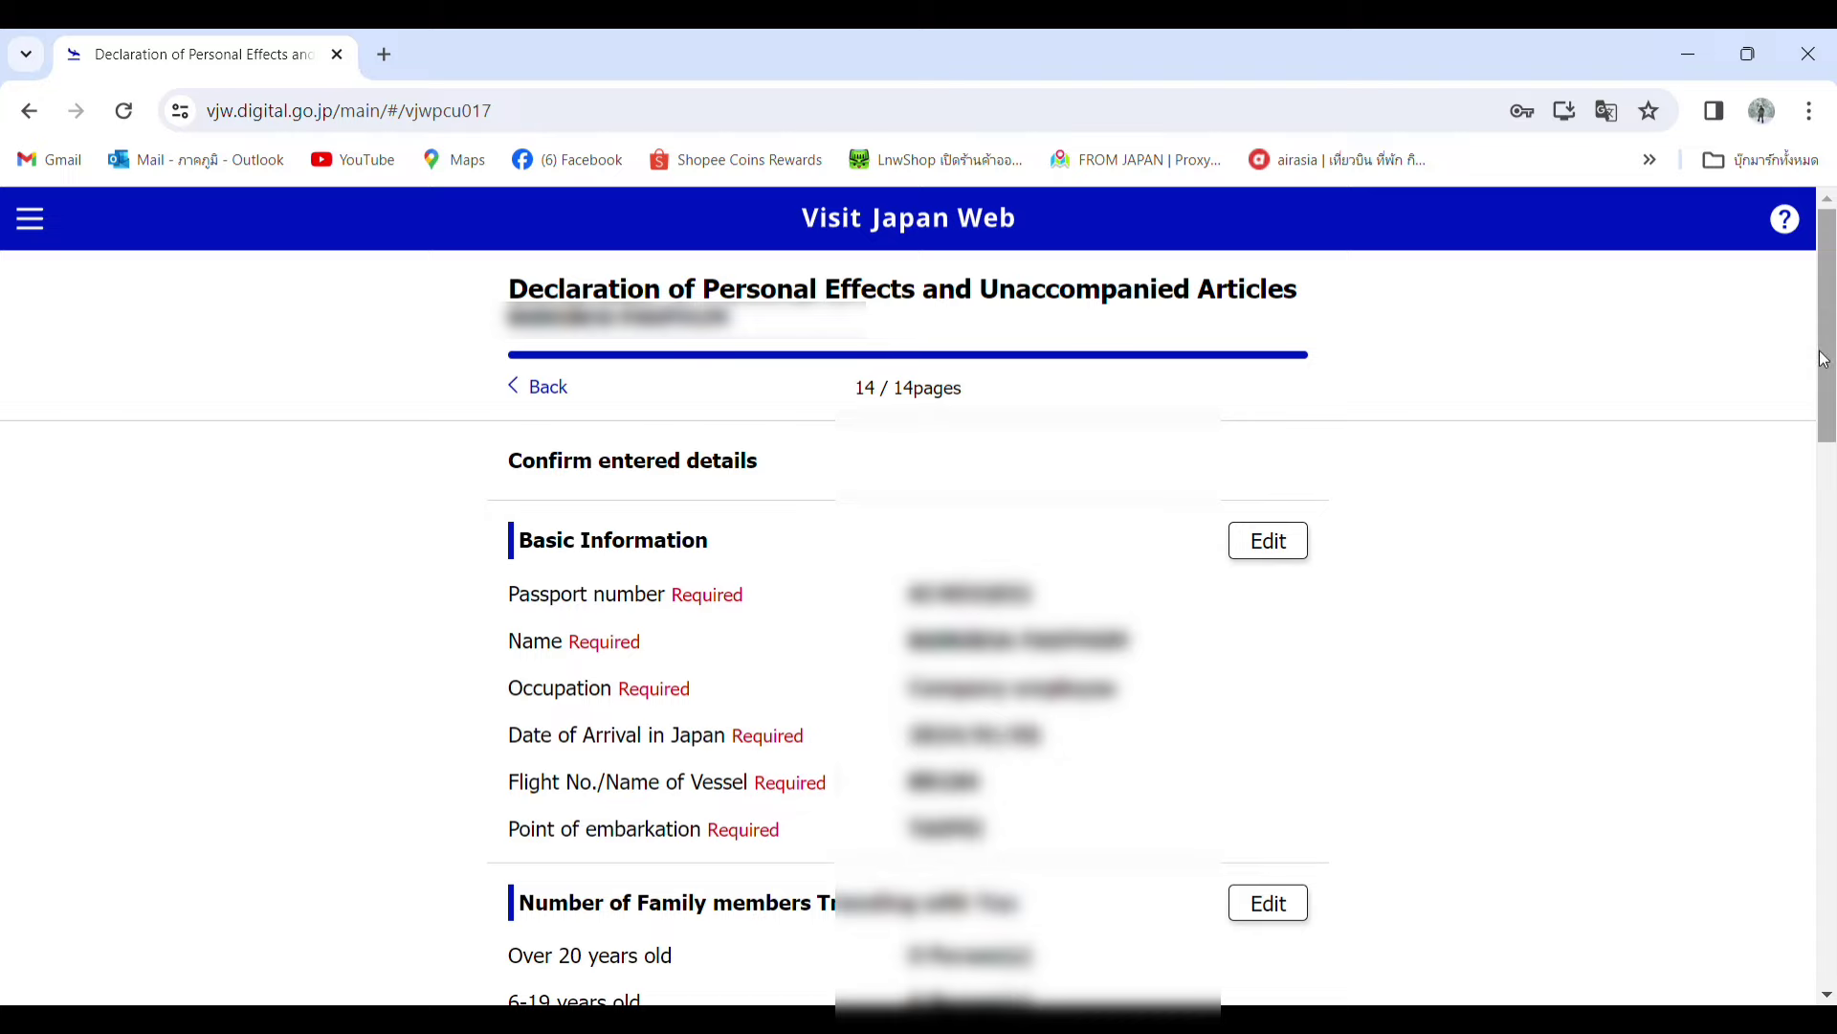
Review the entered customs declaration details, register the declaration, and go back to the Entry/Return Procedure page.
{"action": "left_click_drag", "start_coordinate": [1830, 340], "coordinate": [1832, 903]}
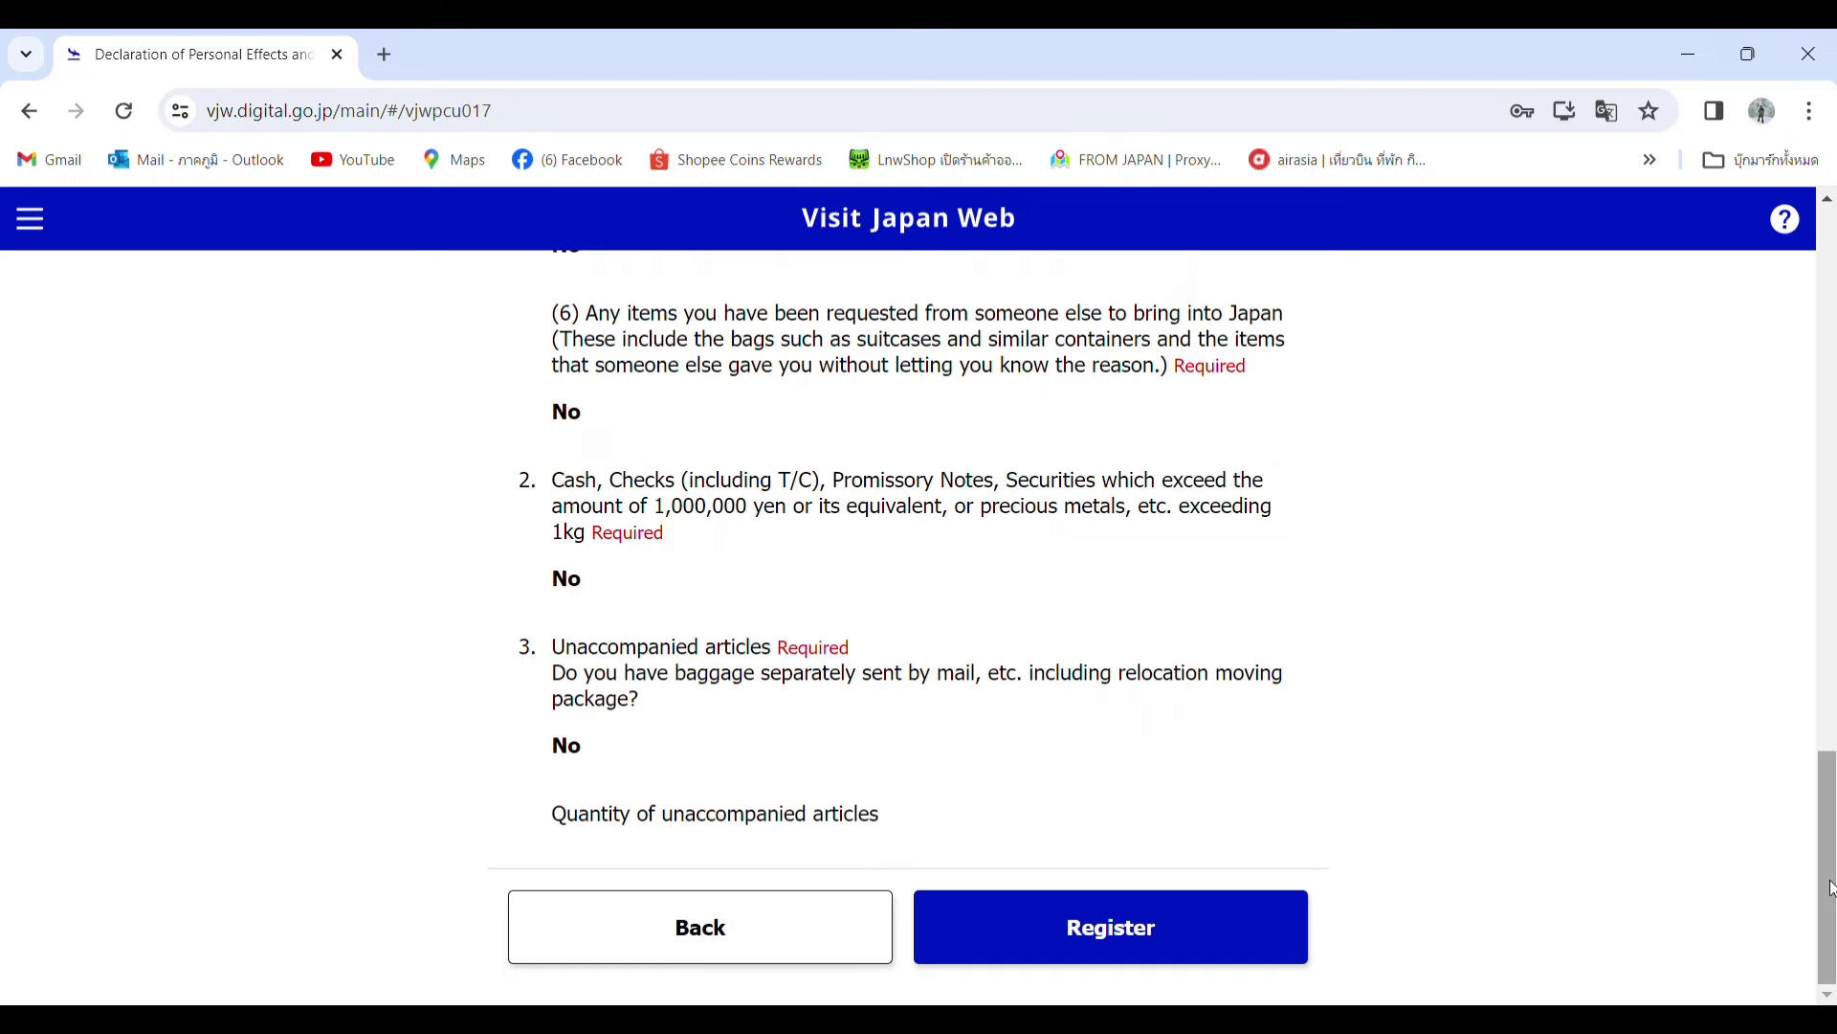
{"action": "left_click", "coordinate": [1066, 919]}
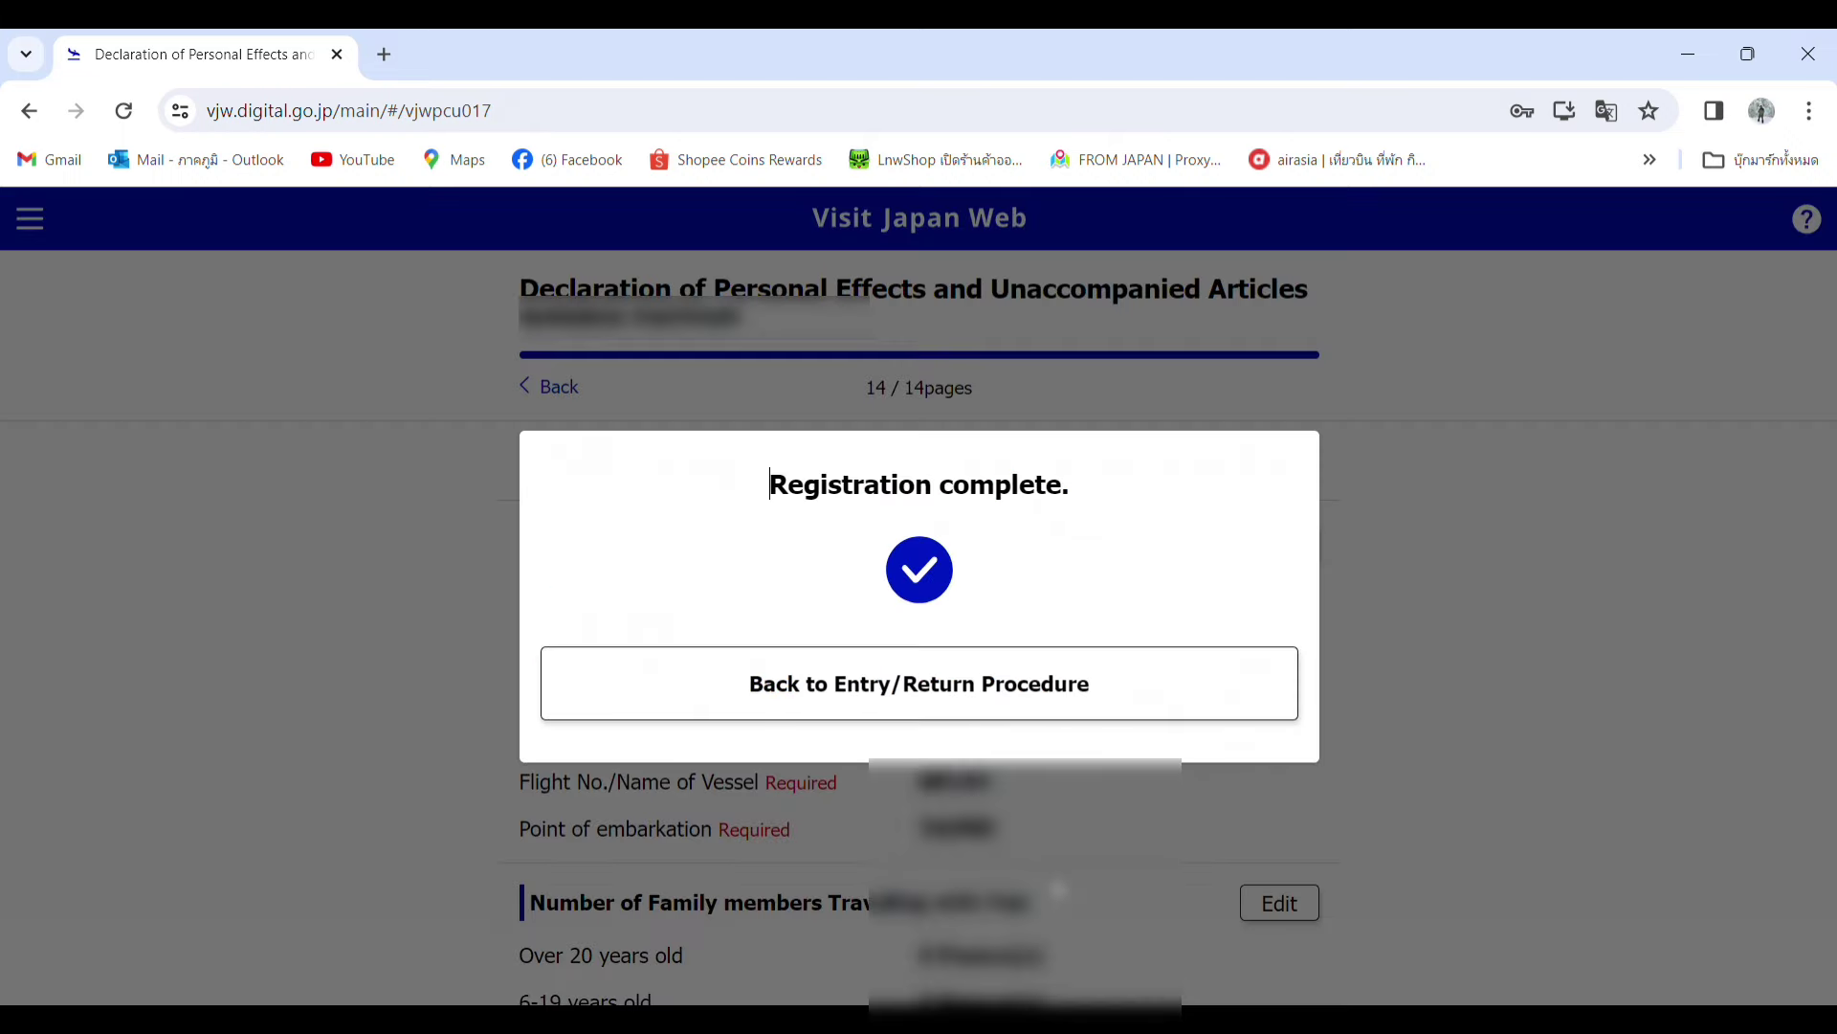
{"action": "left_click", "coordinate": [951, 720]}
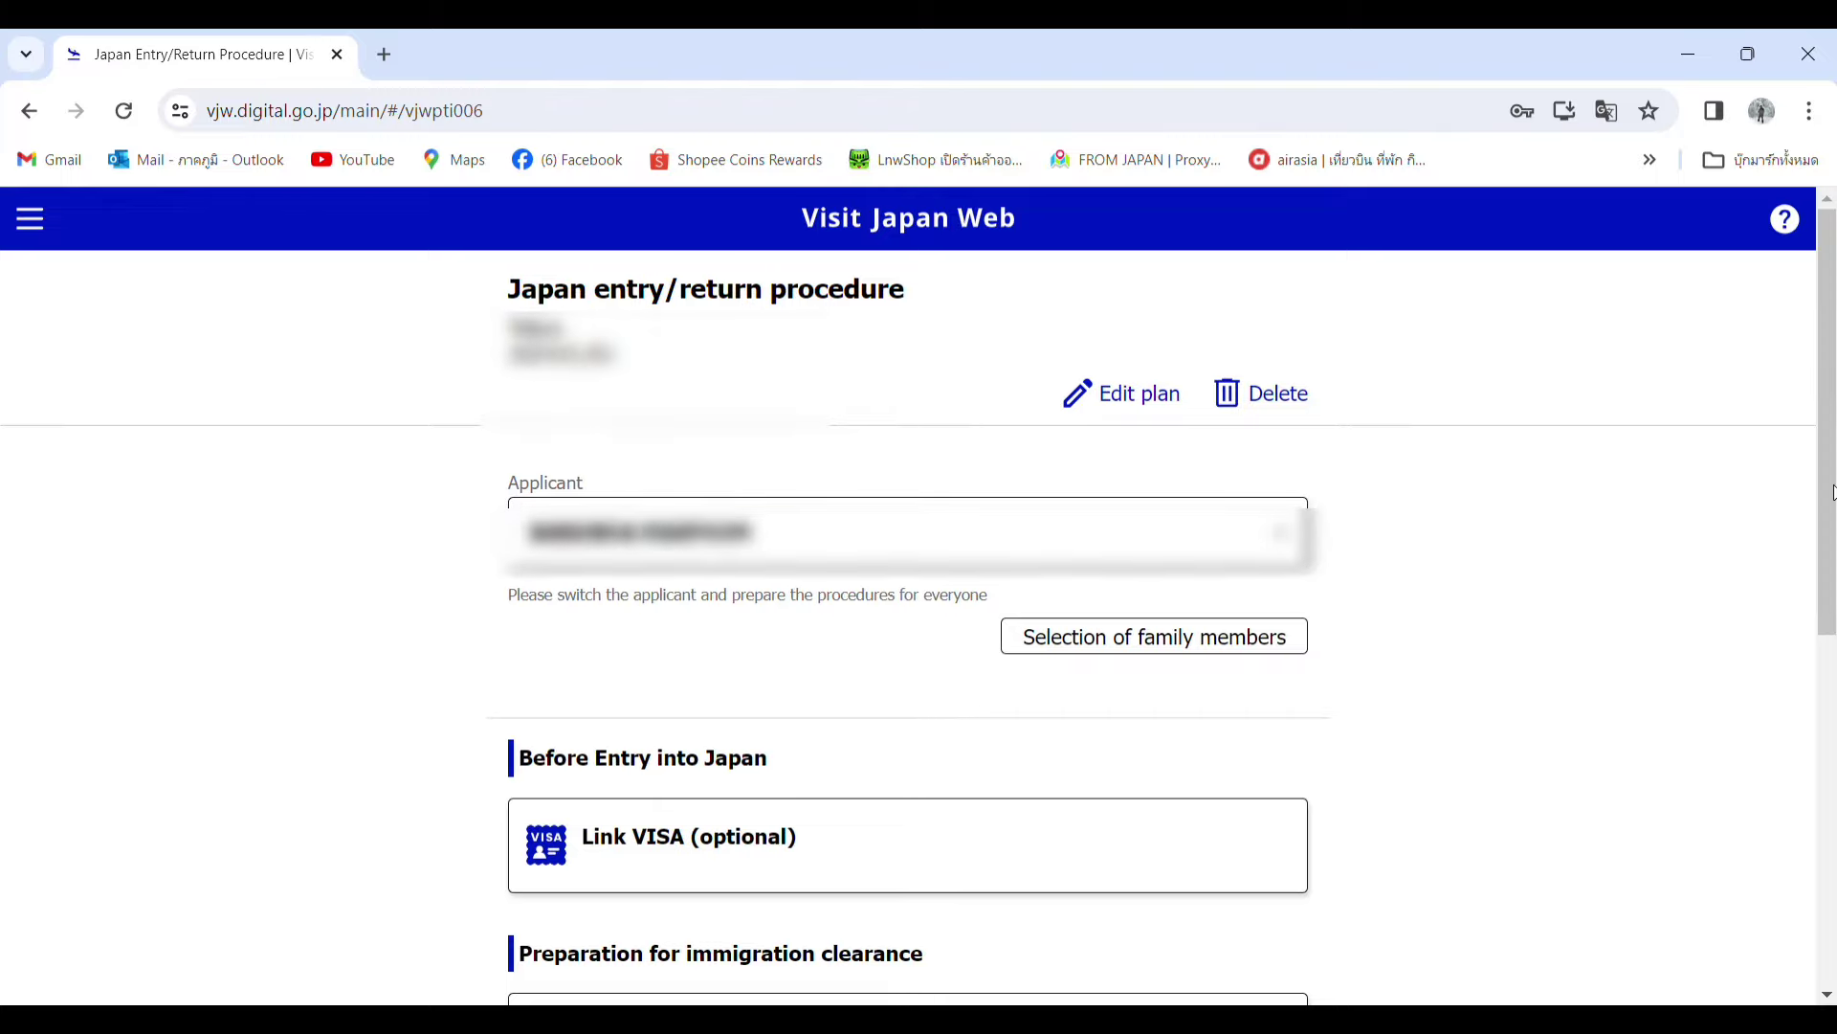
Display the immigration QR code for the Disembarkation Card For Foreigner after checking the submitted details.
{"action": "left_click_drag", "start_coordinate": [1832, 498], "coordinate": [1833, 816]}
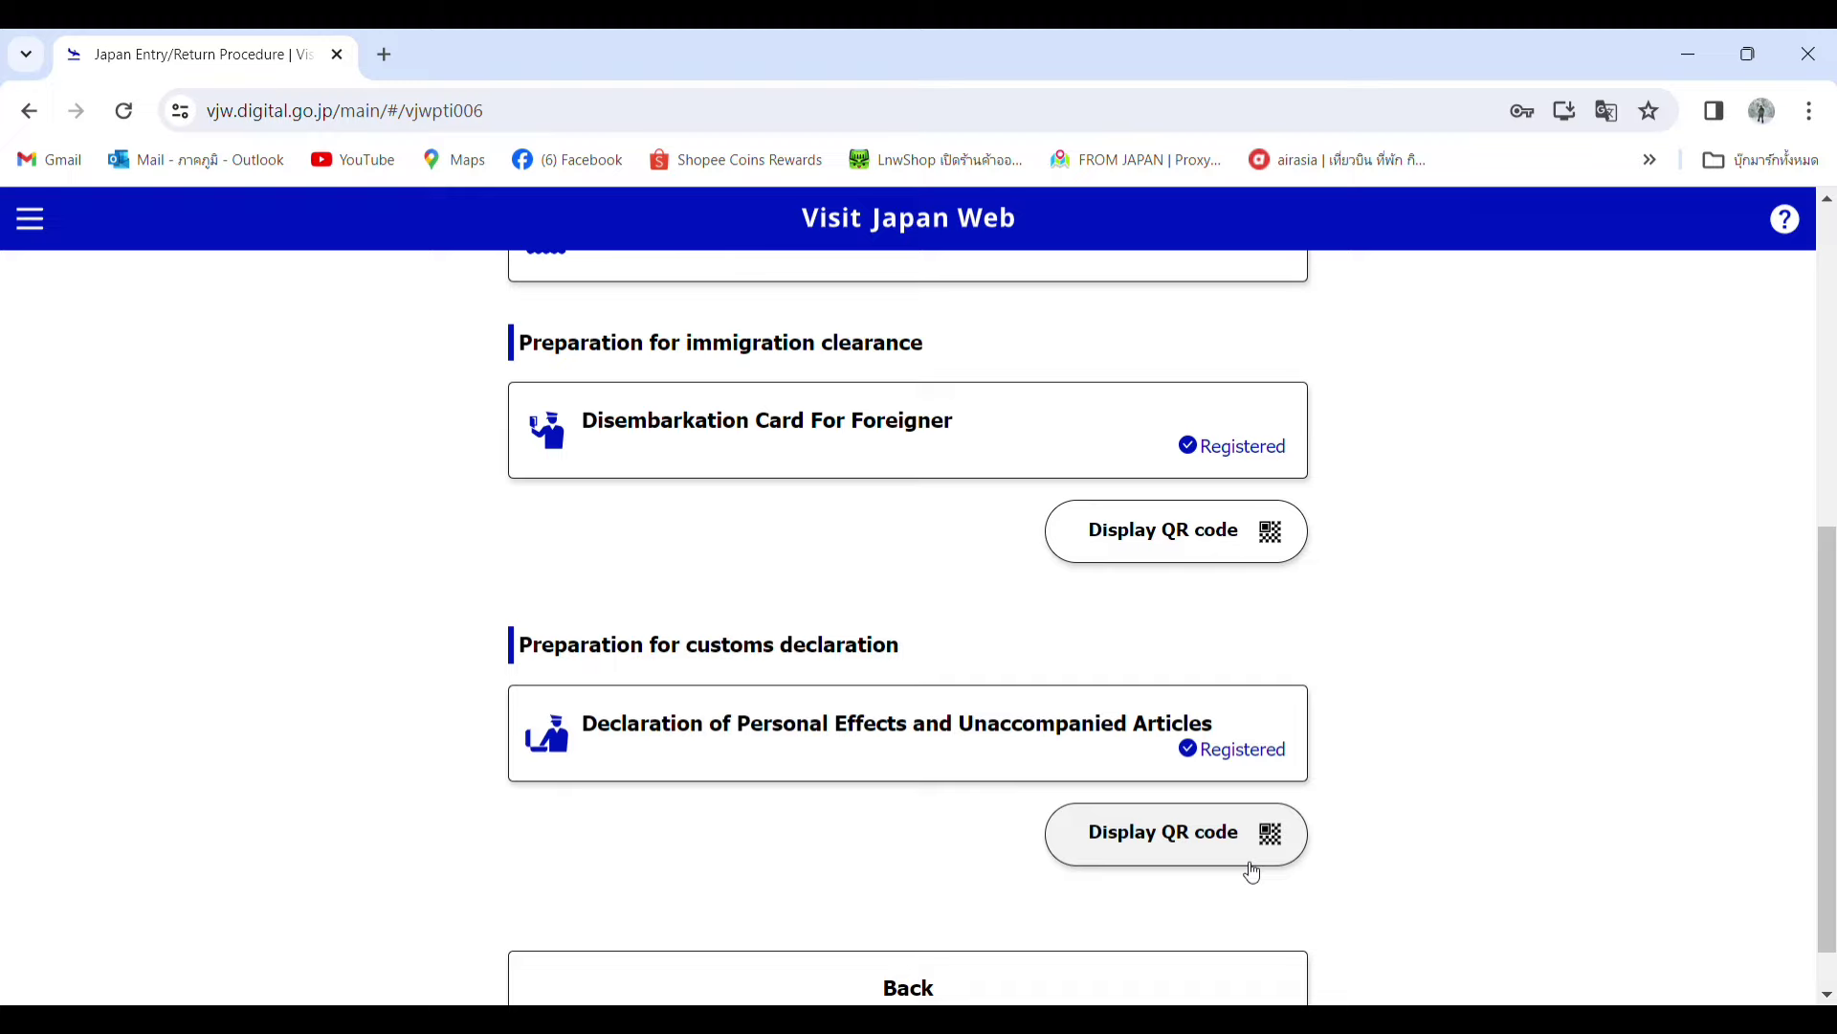
{"action": "left_click", "coordinate": [1208, 565]}
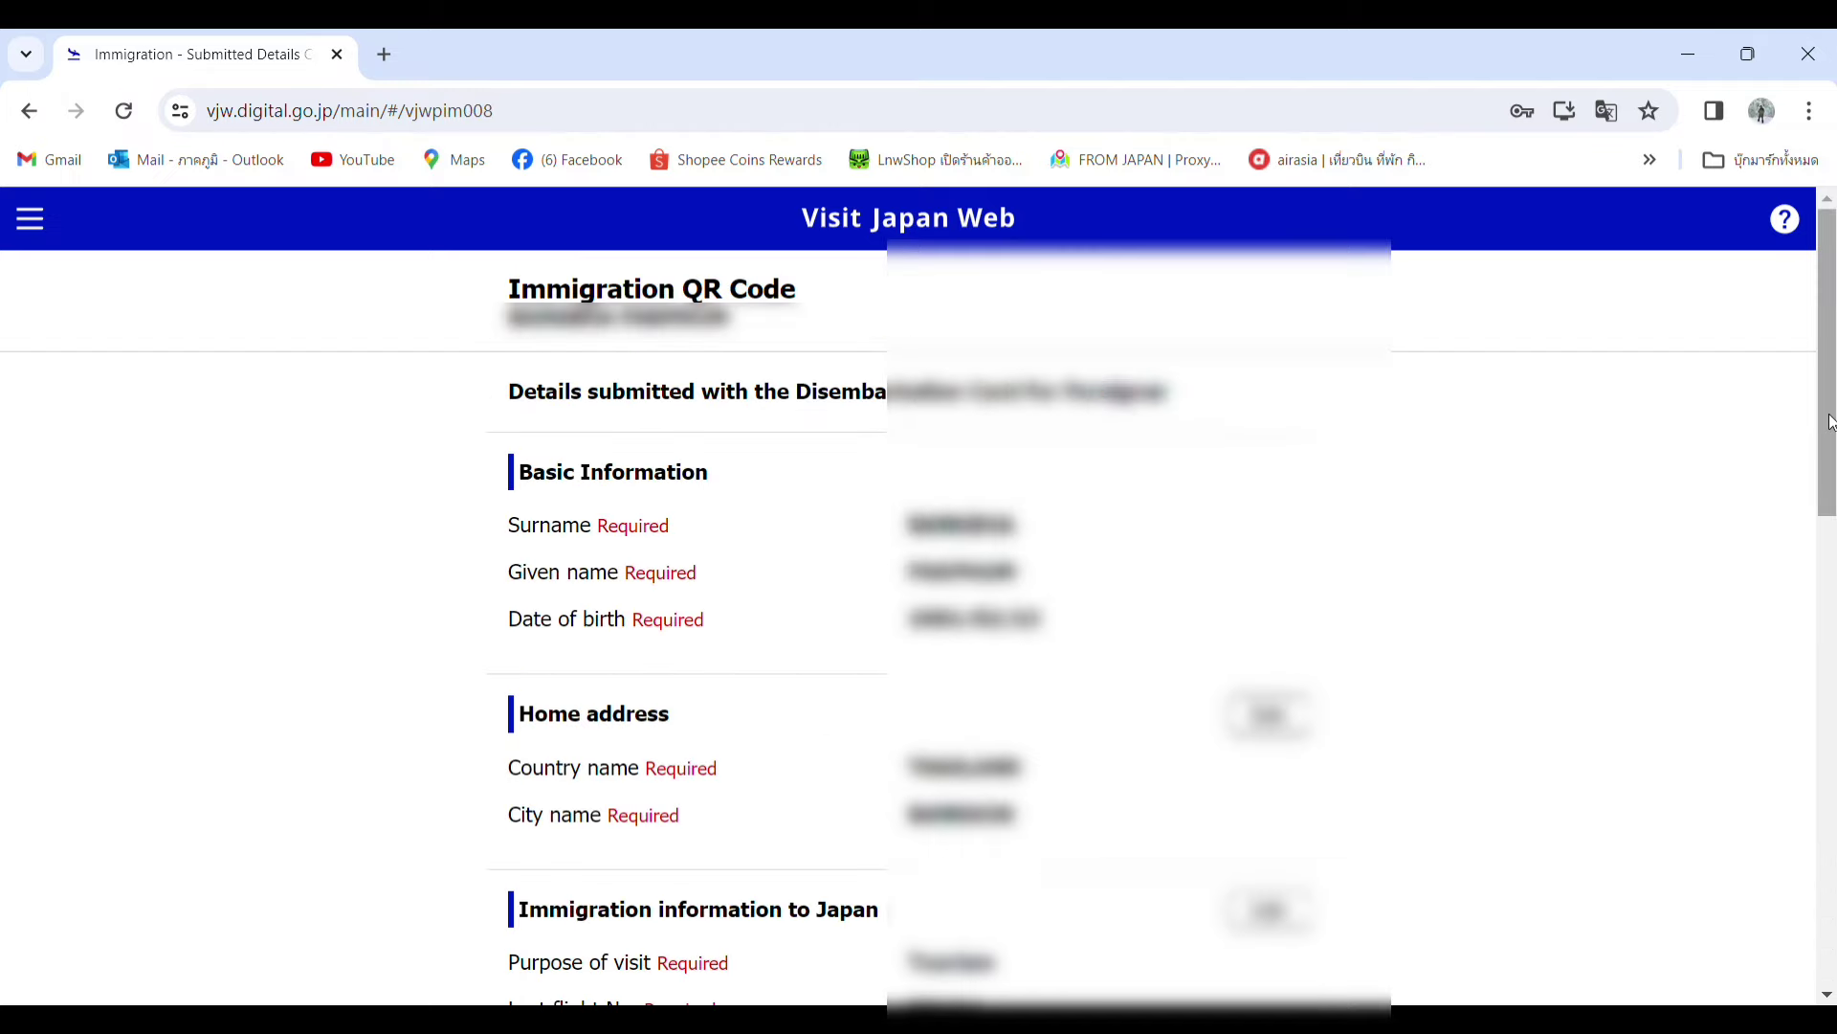
{"action": "left_click_drag", "start_coordinate": [1831, 422], "coordinate": [1831, 891]}
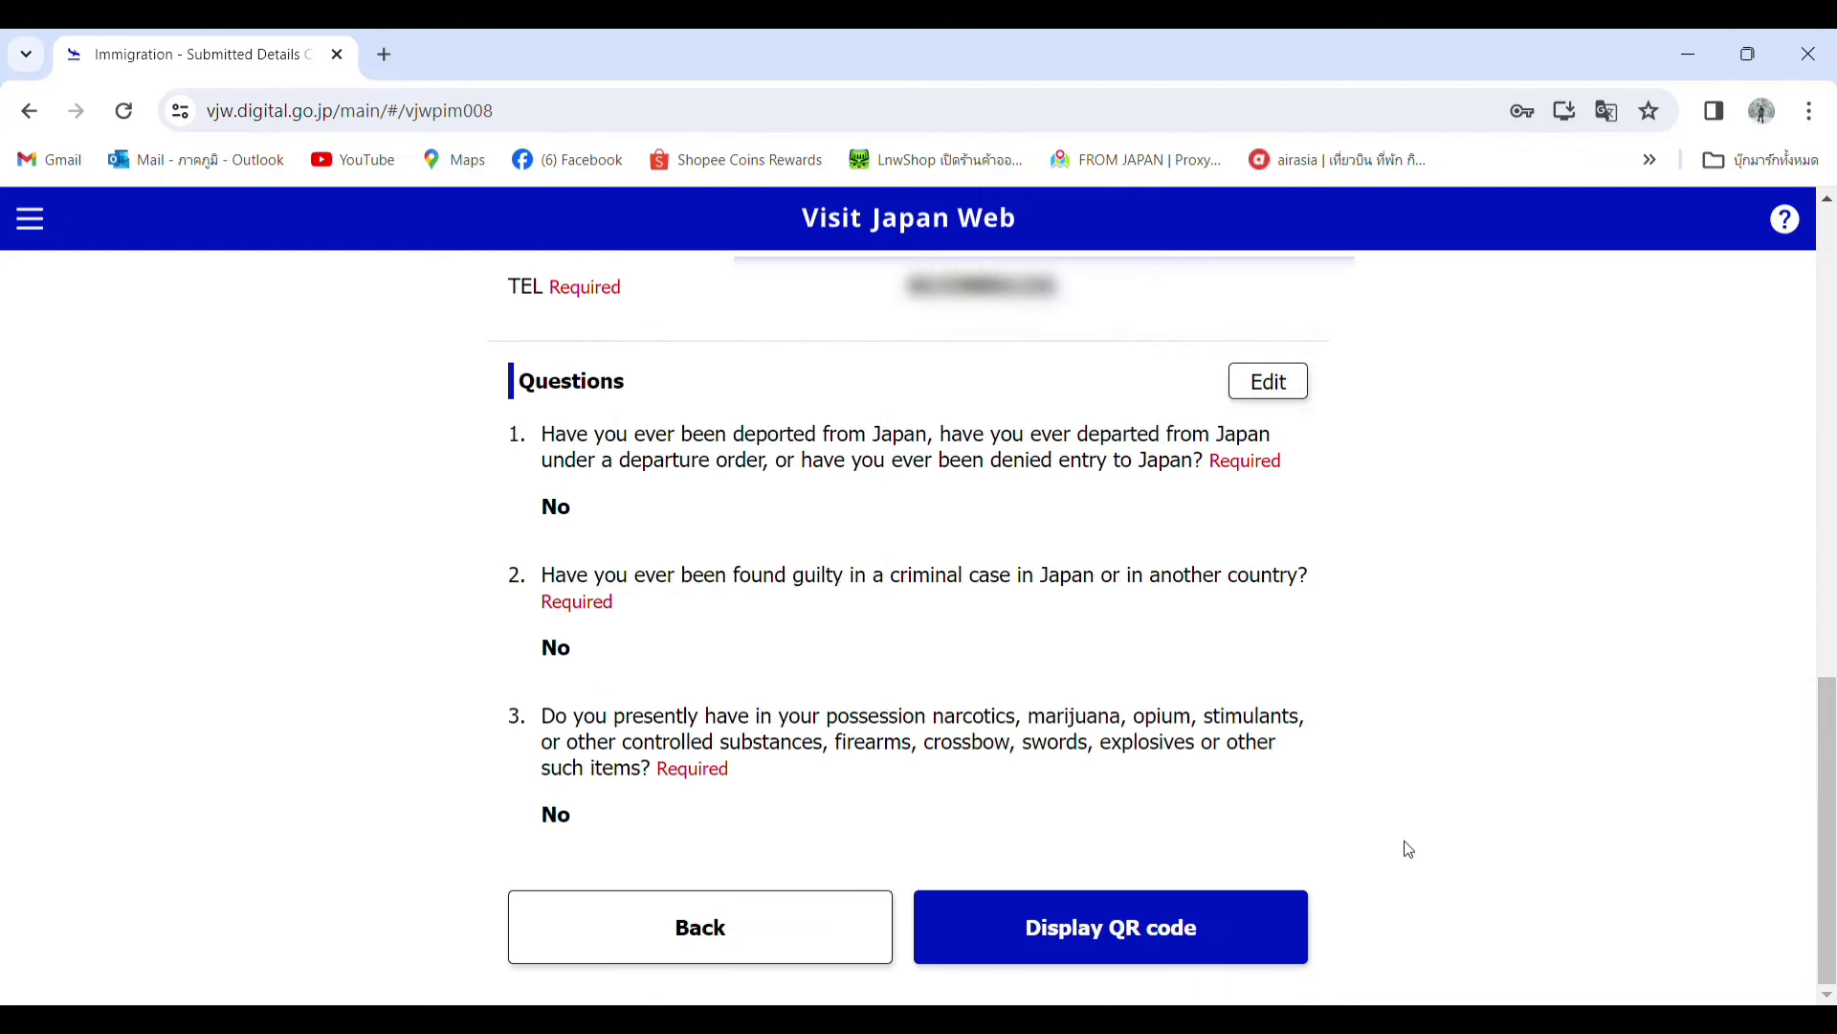
{"action": "left_click", "coordinate": [1116, 963]}
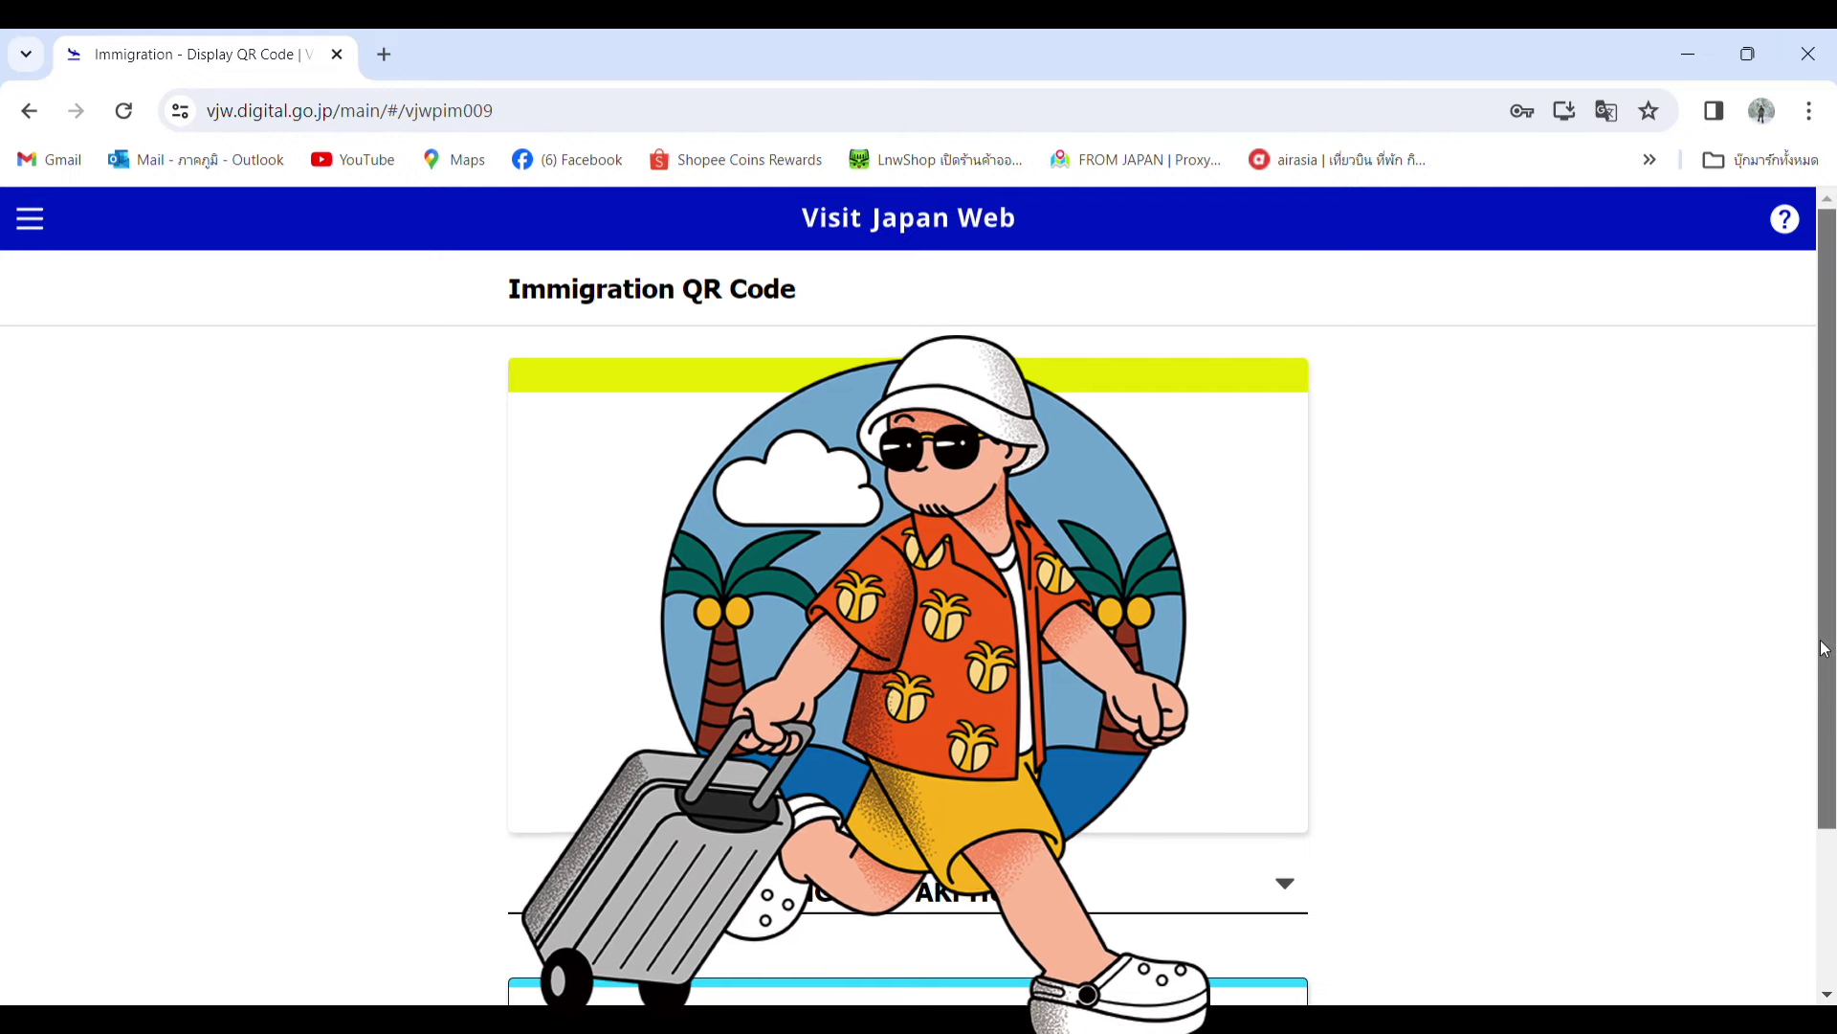
View the customs declaration QR code, and return to the two procedures on the Japan entry/return procedure page.
{"action": "left_click_drag", "start_coordinate": [1825, 649], "coordinate": [1831, 807]}
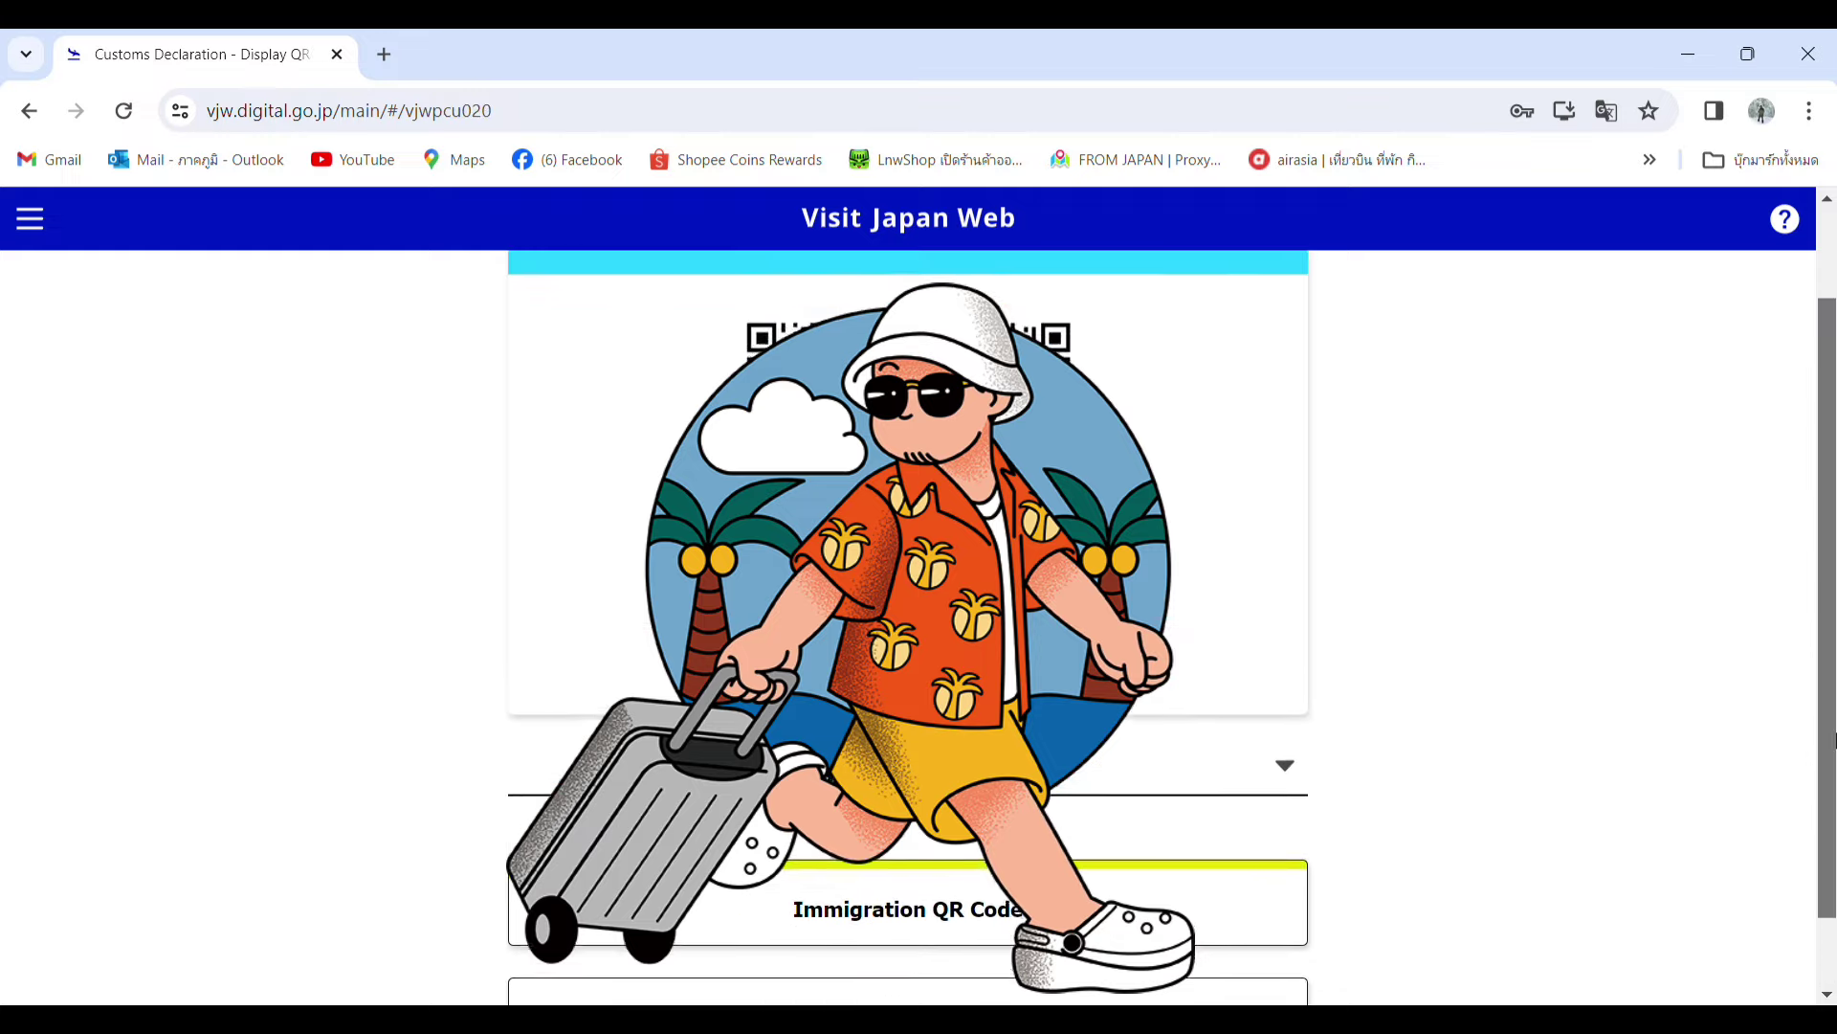
{"action": "left_click_drag", "start_coordinate": [1833, 766], "coordinate": [1833, 807]}
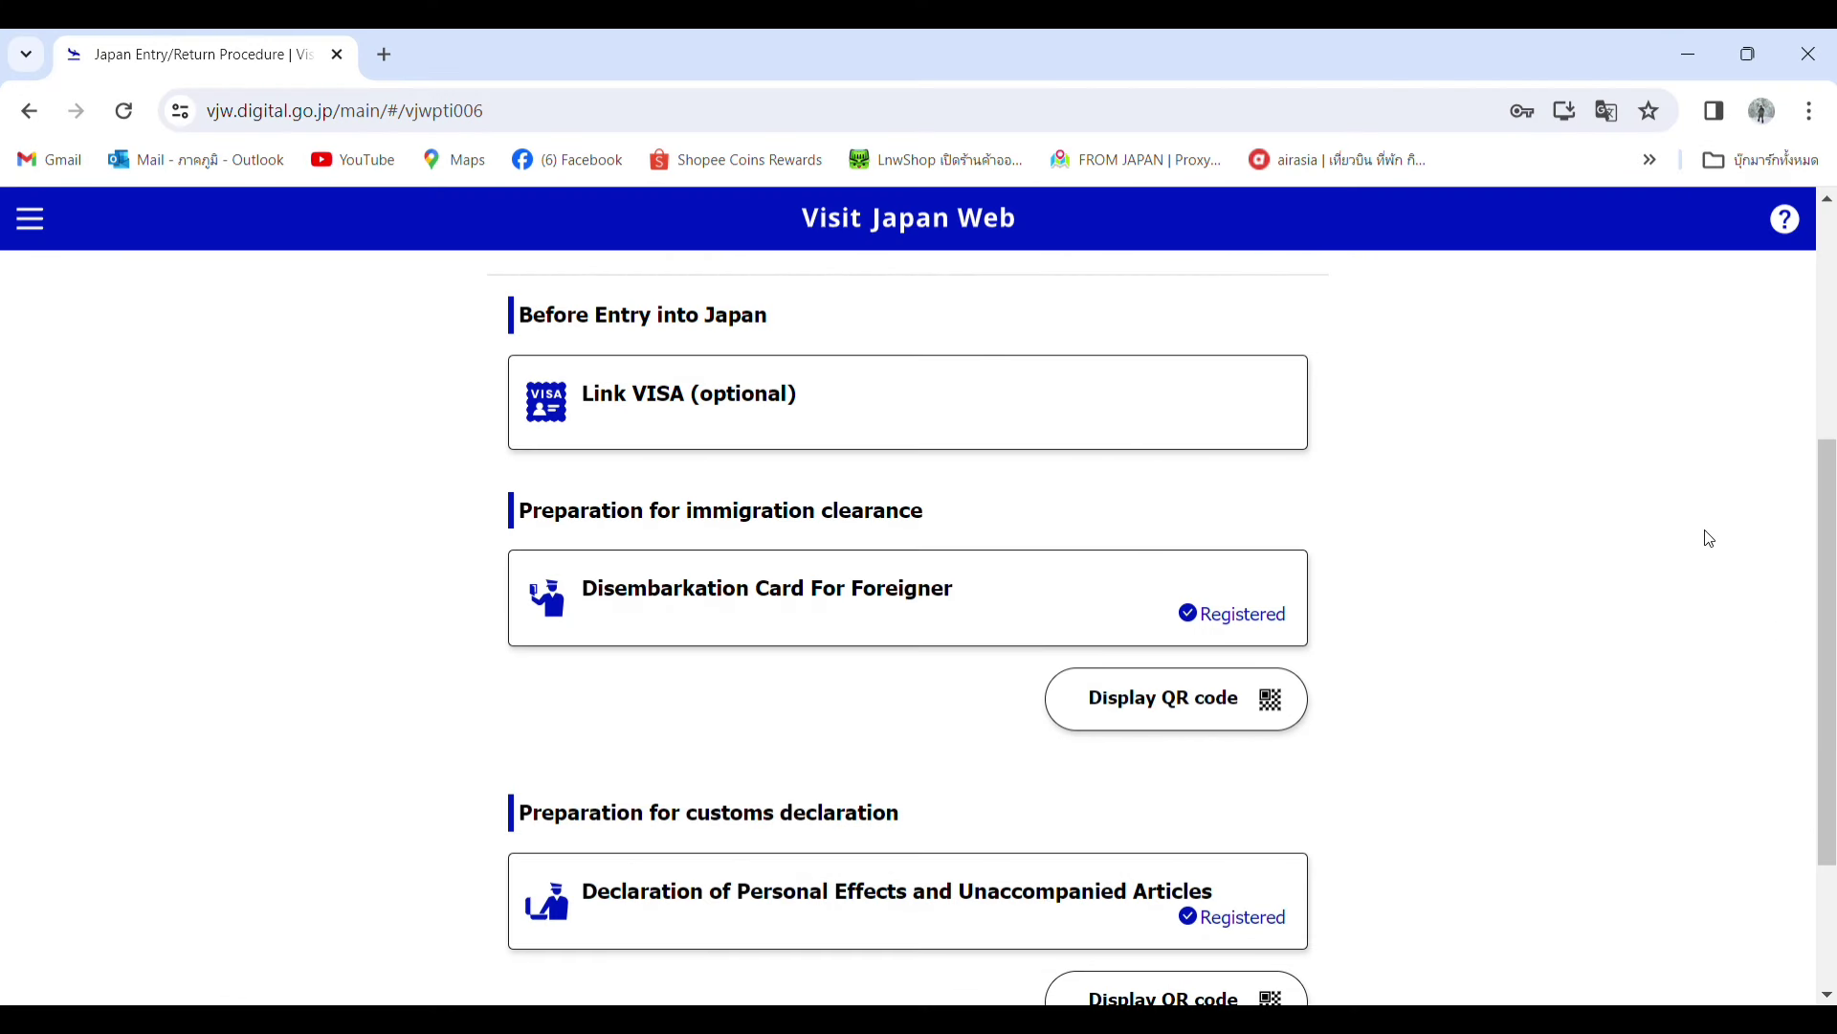
{"action": "left_click_drag", "start_coordinate": [1833, 638], "coordinate": [1833, 684]}
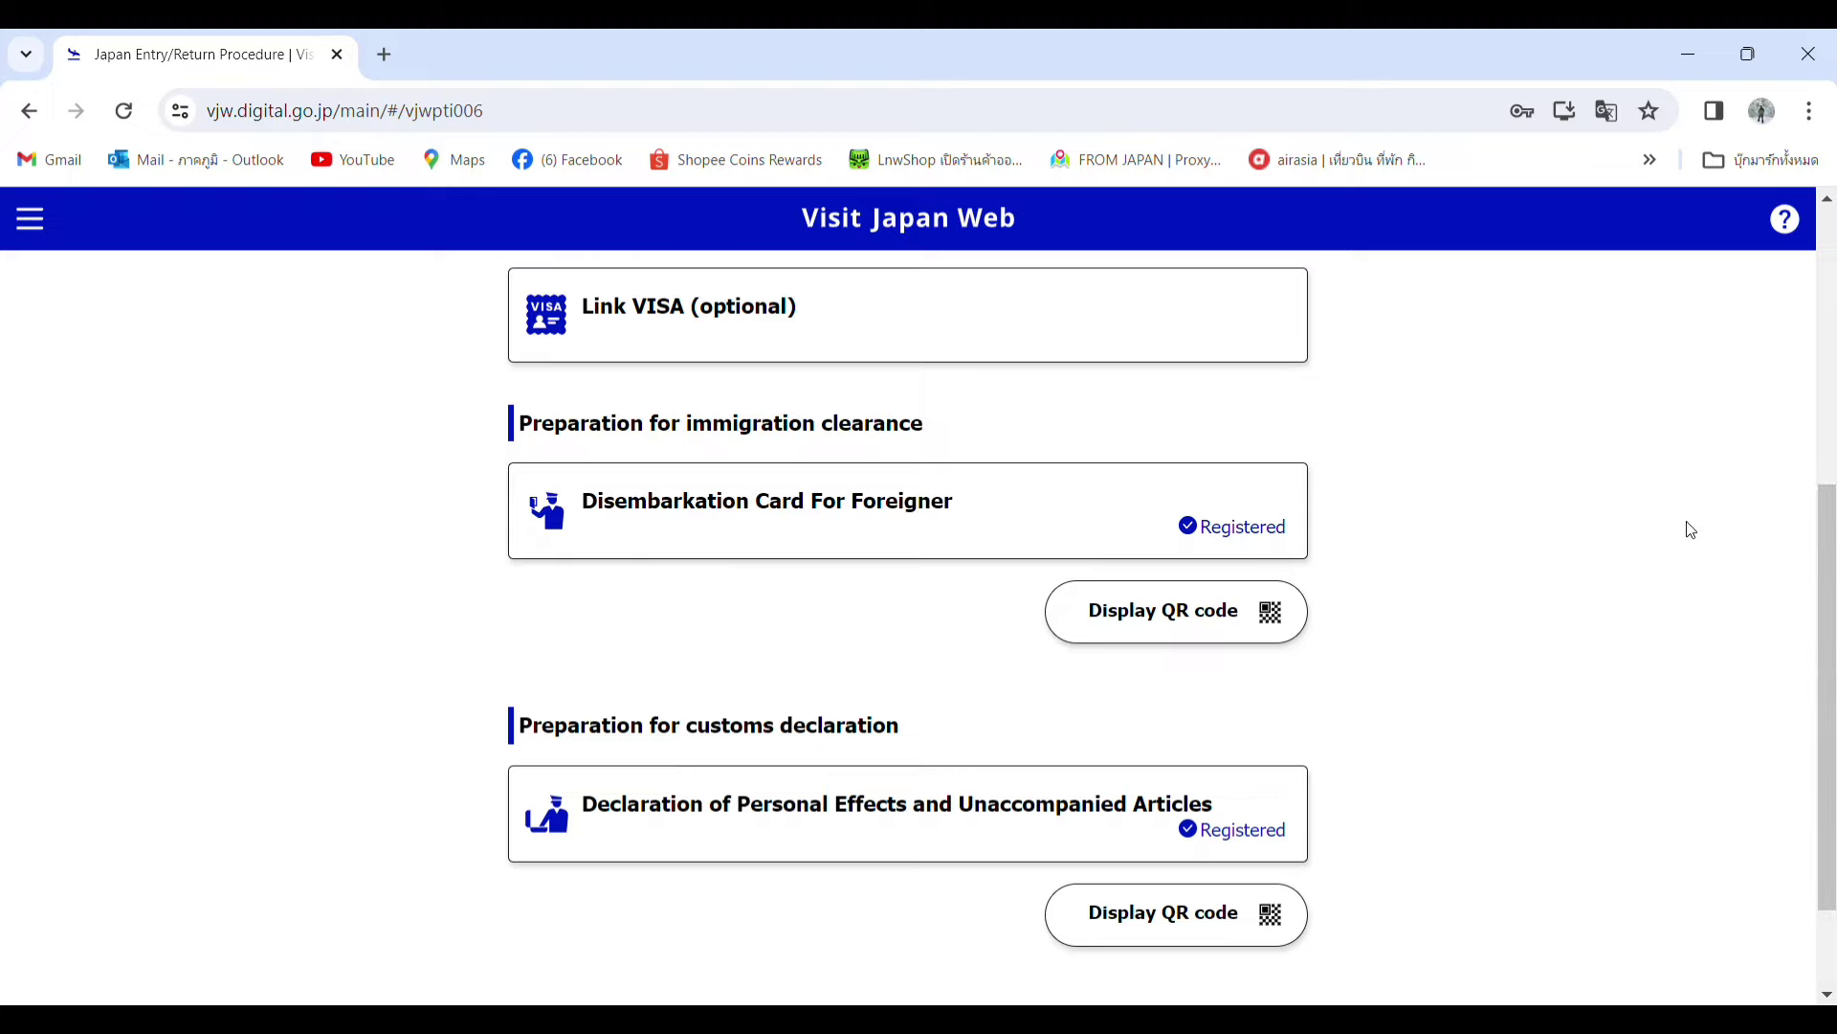